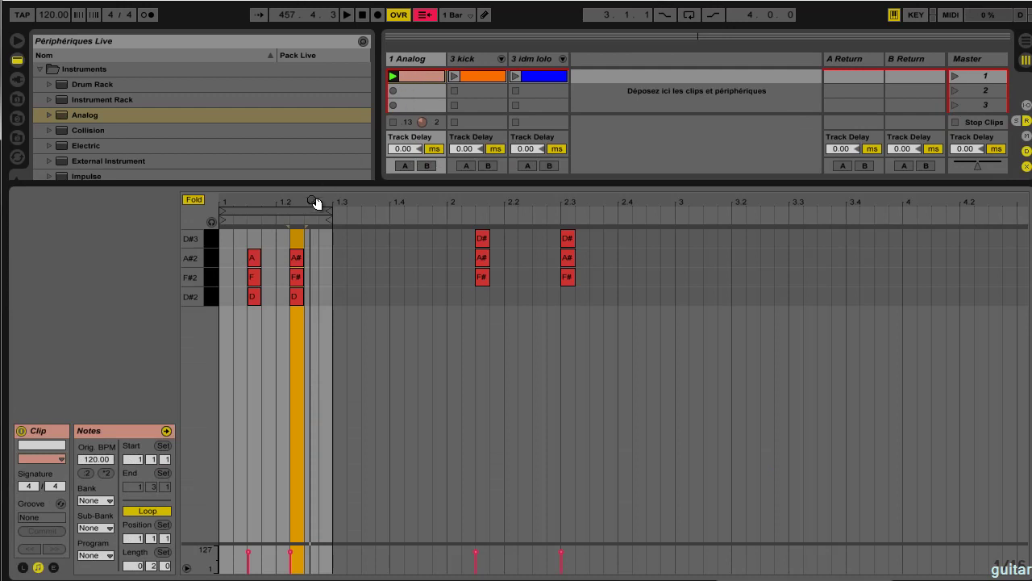
Step: Deactivate the three notes of the second chord in the Analog clip, and launch the clip
left_click_drag(296, 239, 287, 297)
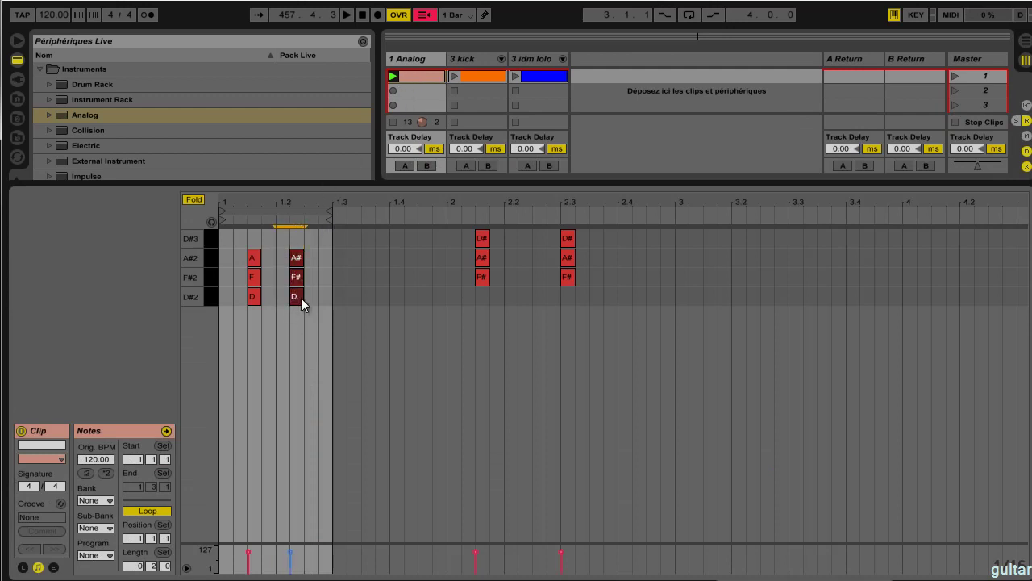
right_click(301, 298)
left_click(335, 351)
left_click(393, 76)
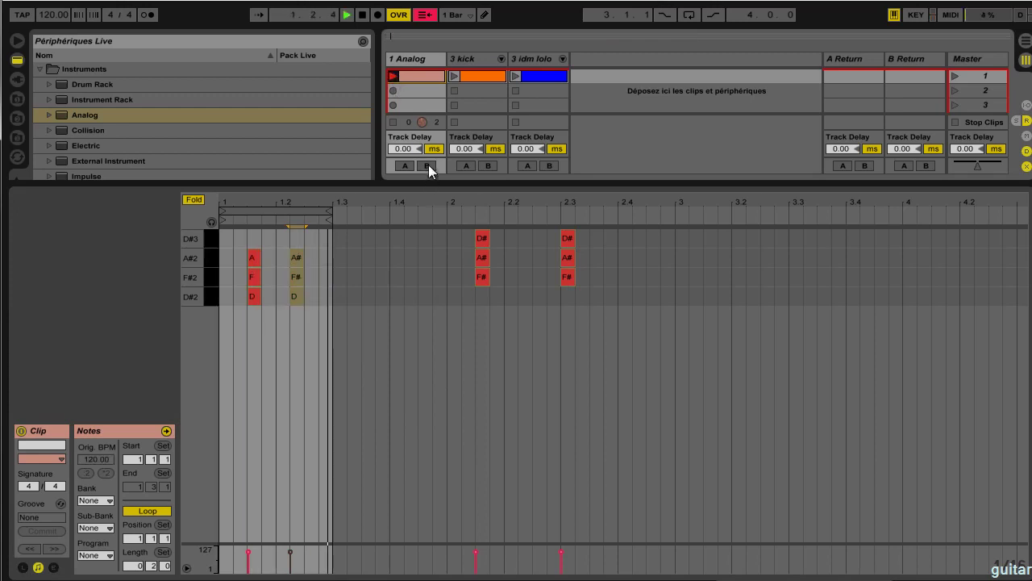
Step: Enable Analog's first filter with a frequency of 443 Hz, and set oscillator 1's octave to -1
double_click(416, 59)
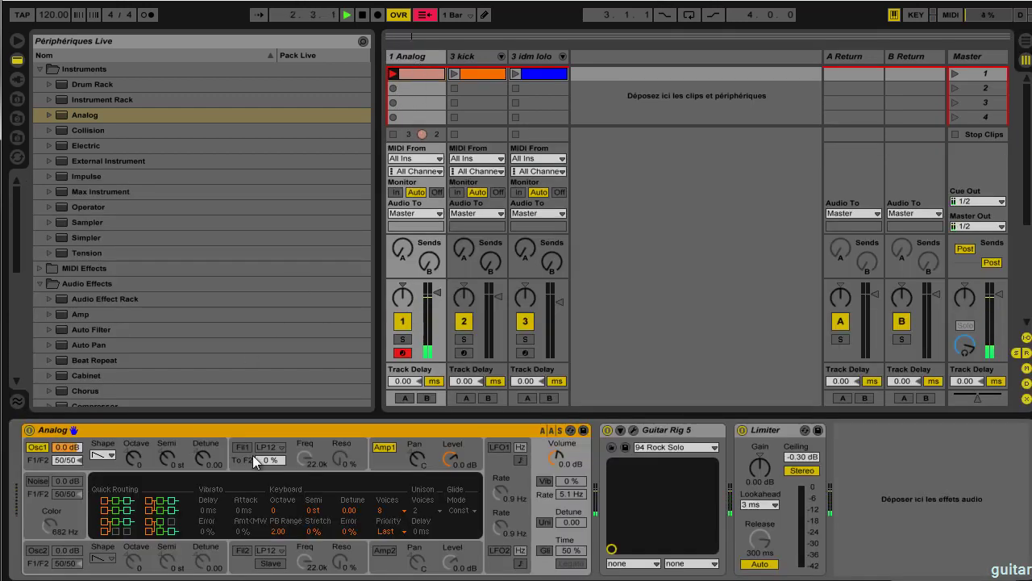
left_click(244, 449)
left_click_drag(296, 456, 296, 458)
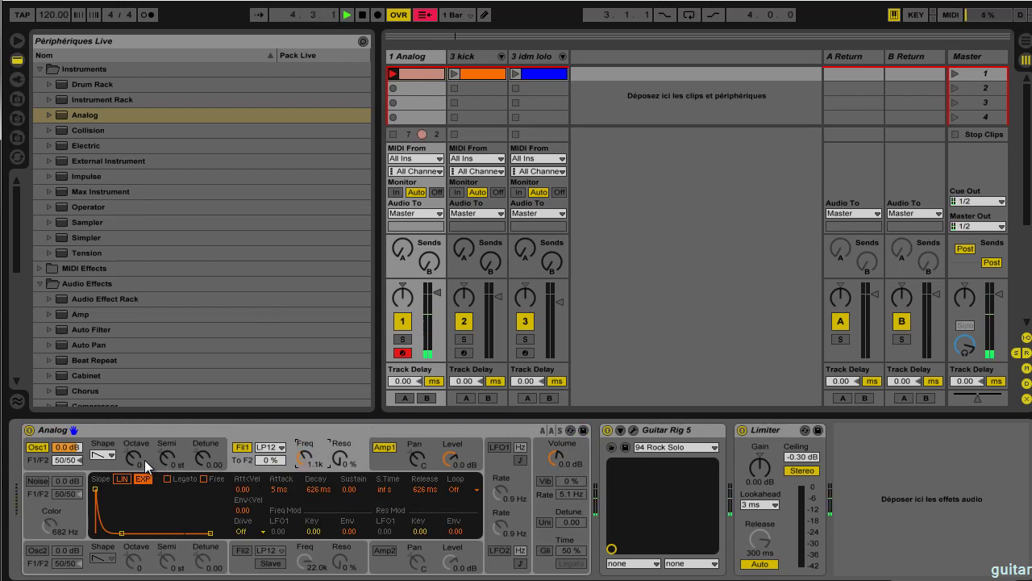
left_click_drag(138, 461, 138, 462)
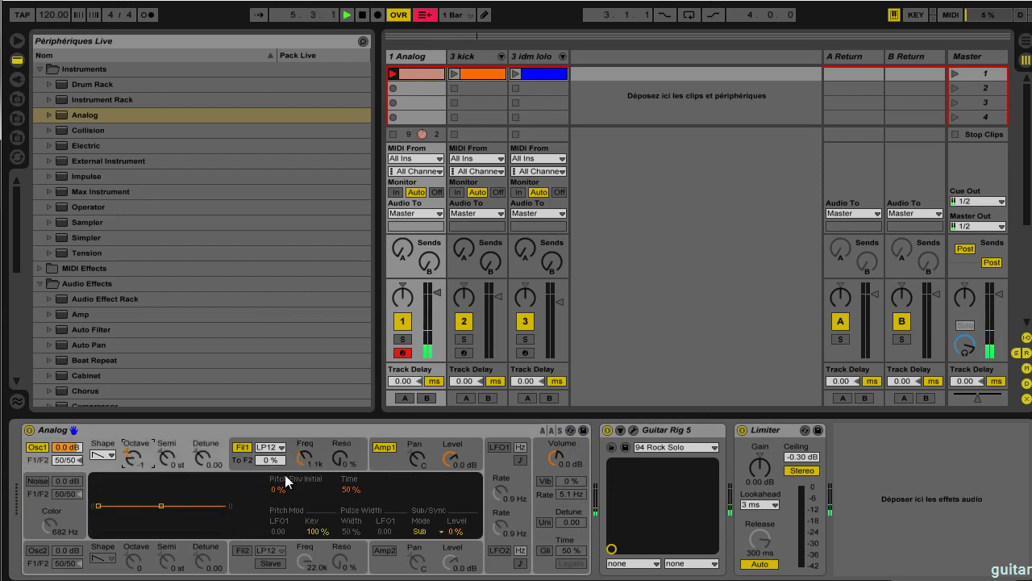
left_click_drag(300, 457, 300, 460)
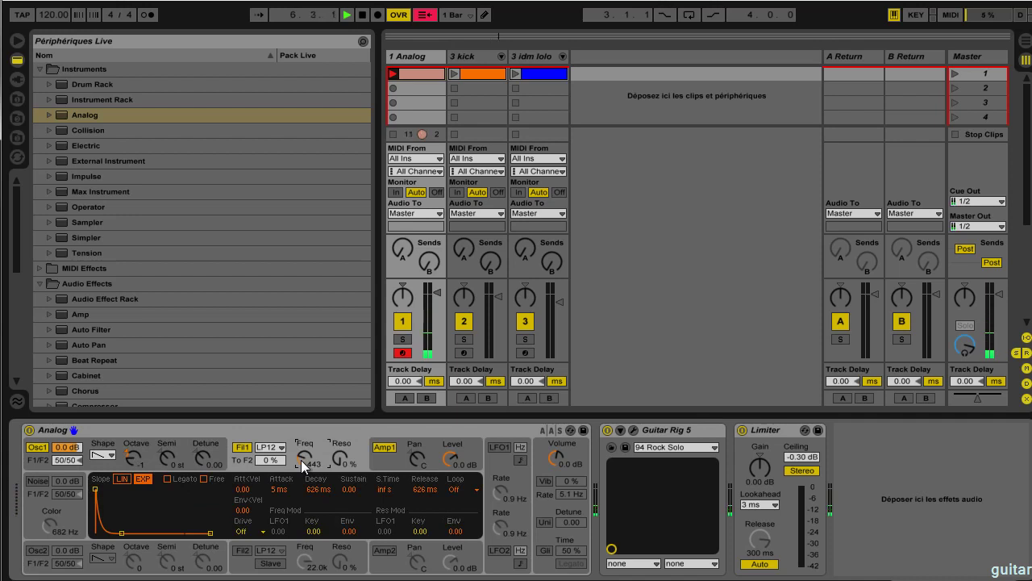
Step: Shape the Amp1 envelope with a 1.72 s decay, 0.46 sustain and 3.06 s release
left_click(426, 456)
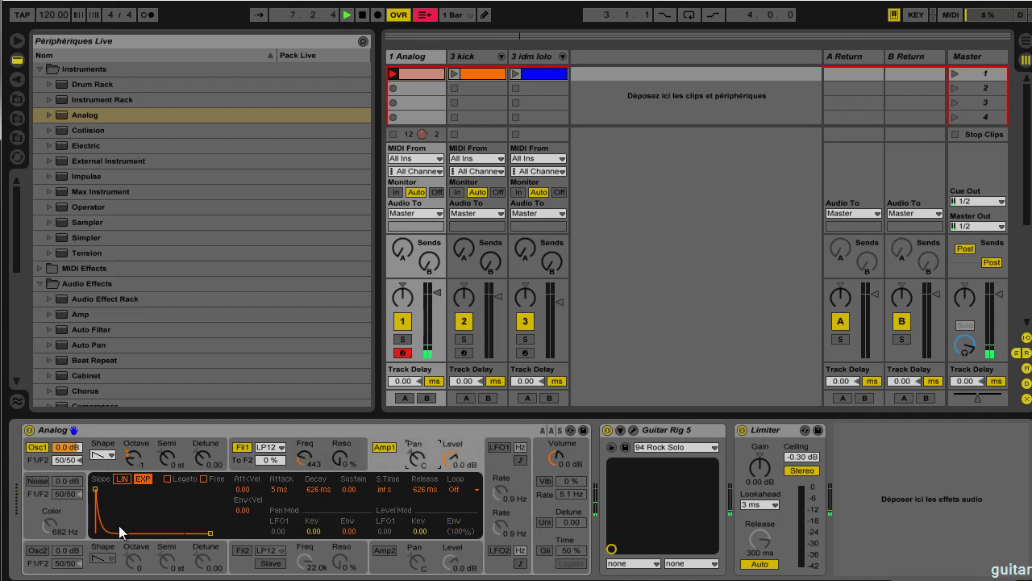
left_click_drag(121, 534, 128, 514)
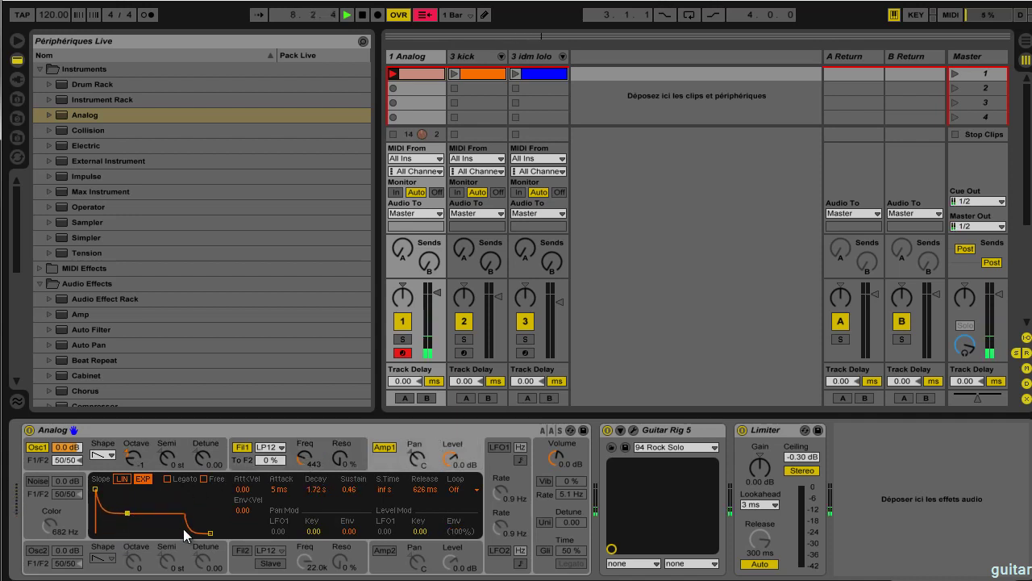
left_click_drag(208, 536, 222, 536)
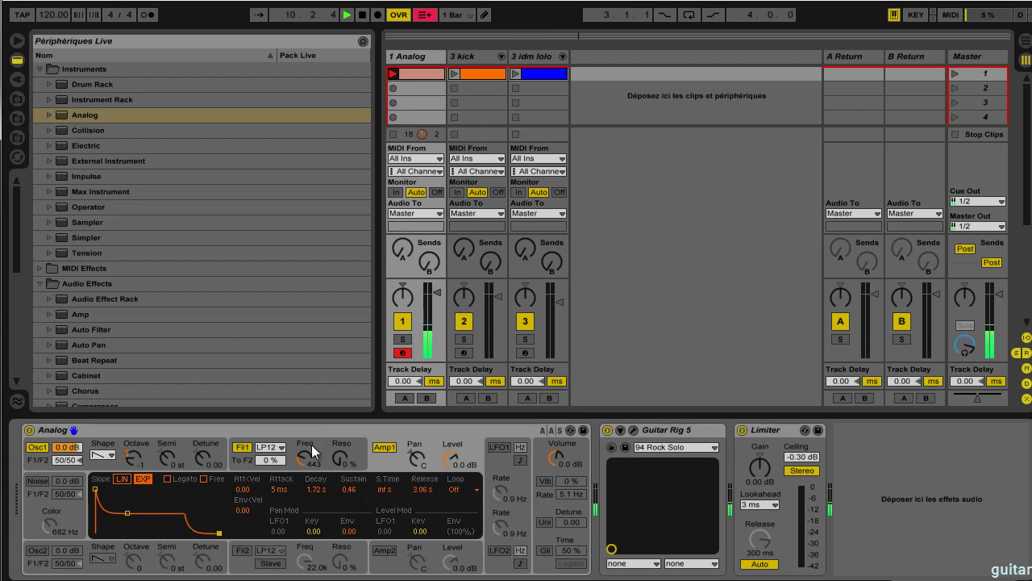
Step: Set filter 1 to 248 Hz and its envelope to 406 ms attack, 1.25 s decay, 7.75 attack velocity and 3.02 frequency modulation
left_click_drag(300, 461, 298, 467)
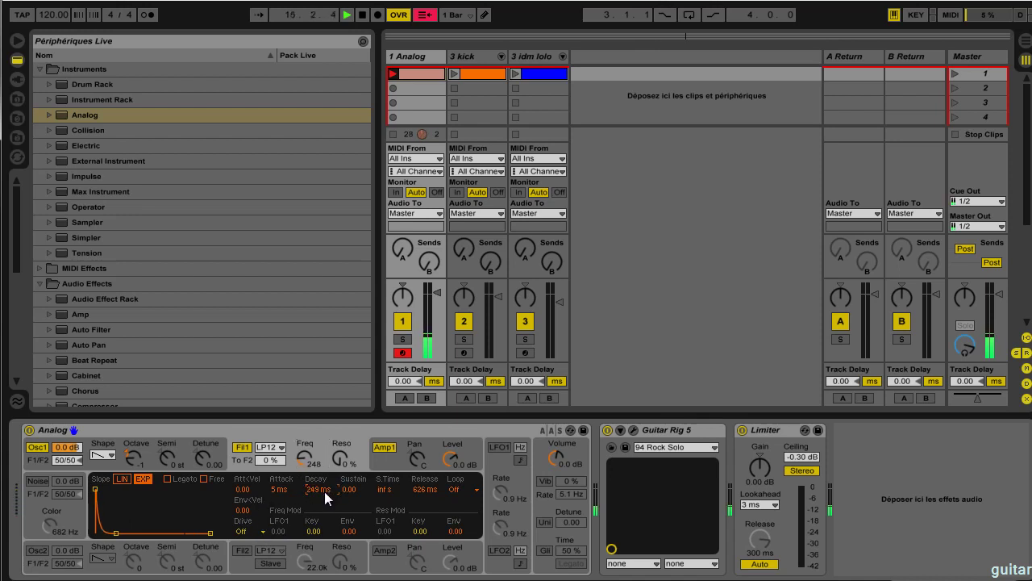
left_click_drag(324, 490, 350, 538)
left_click(349, 532)
left_click_drag(320, 493, 318, 493)
left_click_drag(239, 491, 239, 490)
left_click_drag(95, 490, 120, 489)
Step: Reactivate the second chord's notes in the Analog clip and move its lowest note up to D#3
double_click(420, 76)
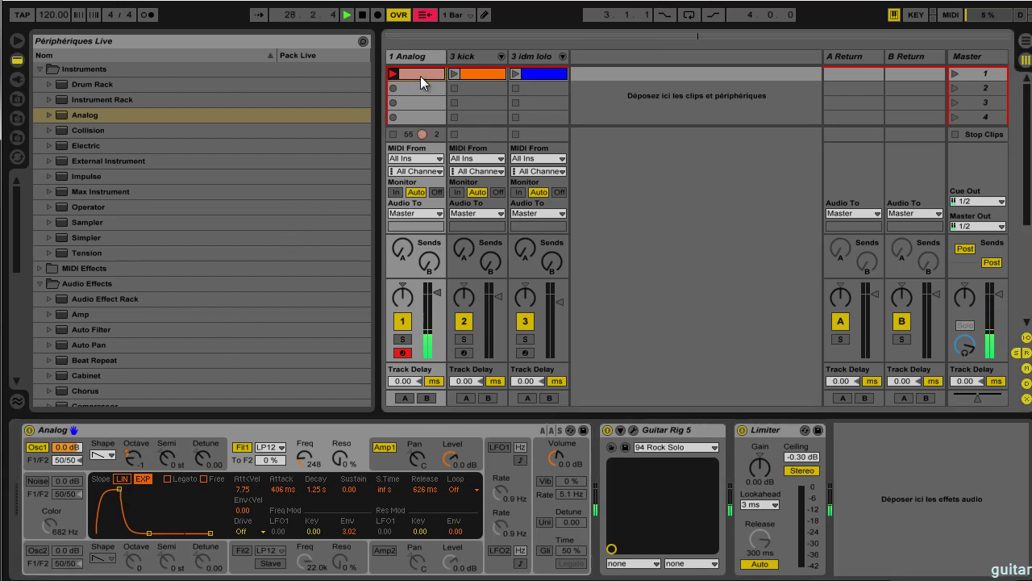
left_click_drag(286, 235, 311, 290)
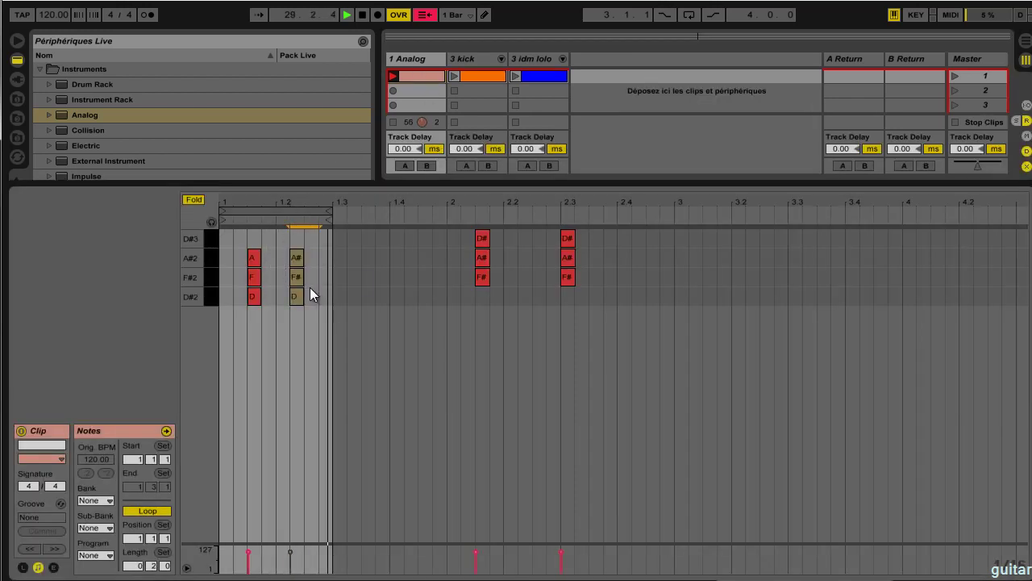
right_click(300, 303)
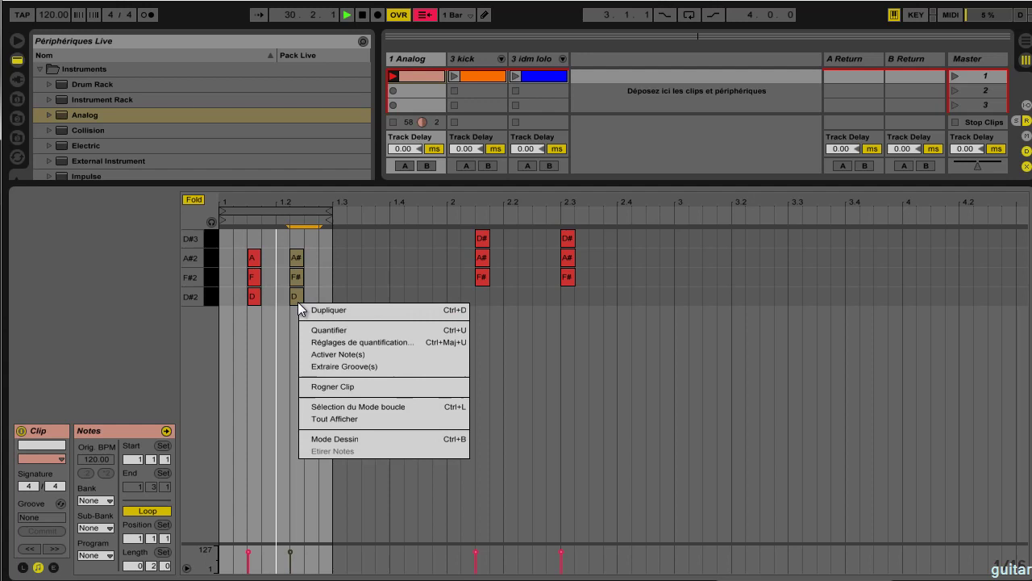
left_click(326, 355)
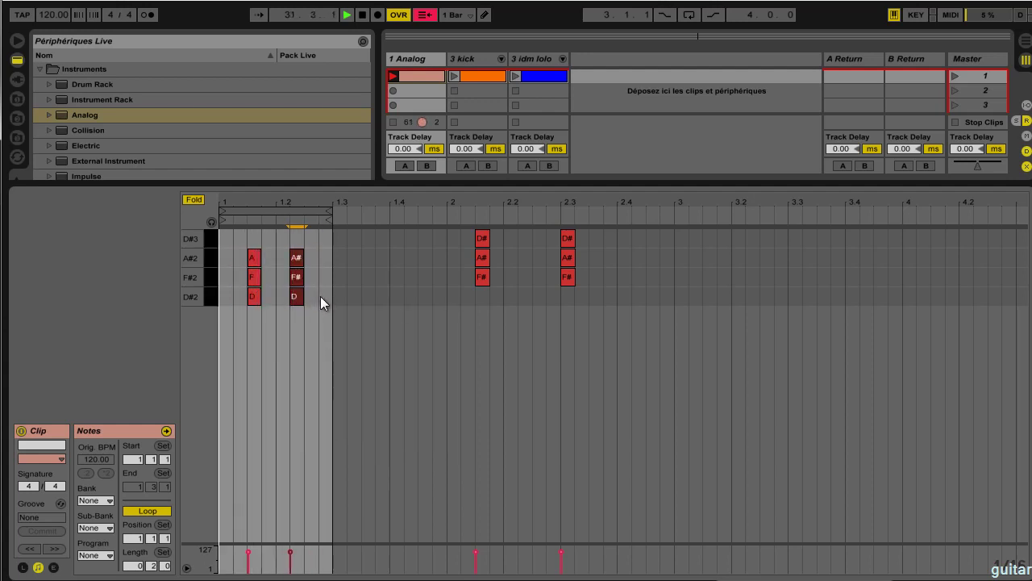
left_click(300, 293)
left_click_drag(299, 290, 293, 231)
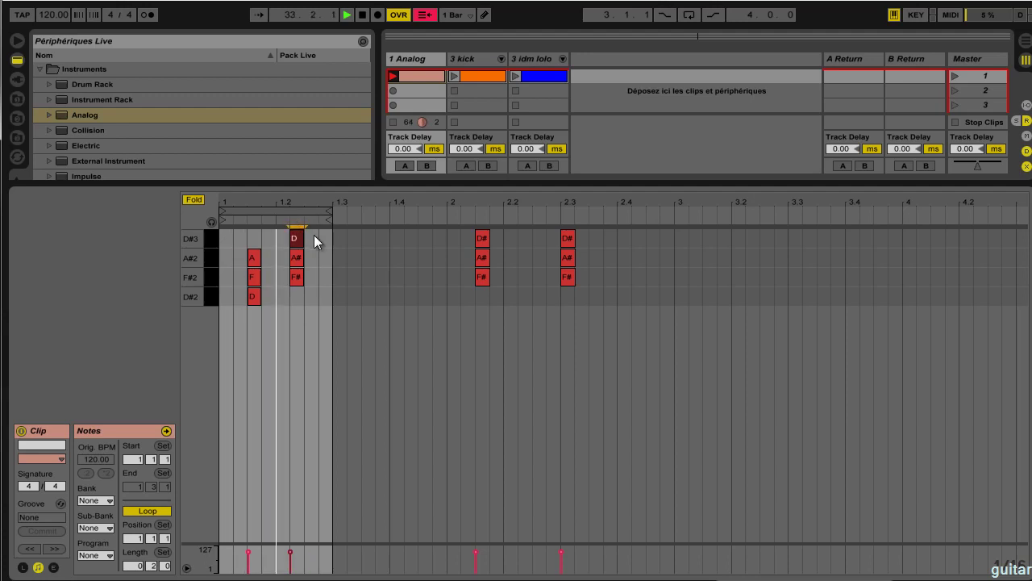
Step: Launch the kick and idm lolo clips, and show the Analog track's device chain
left_click(454, 77)
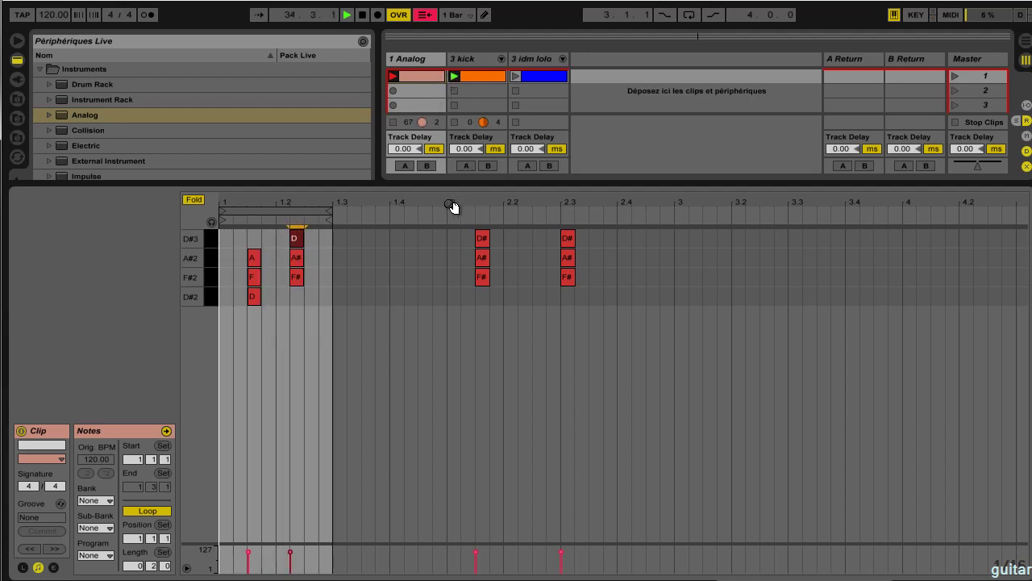
left_click(511, 75)
double_click(405, 61)
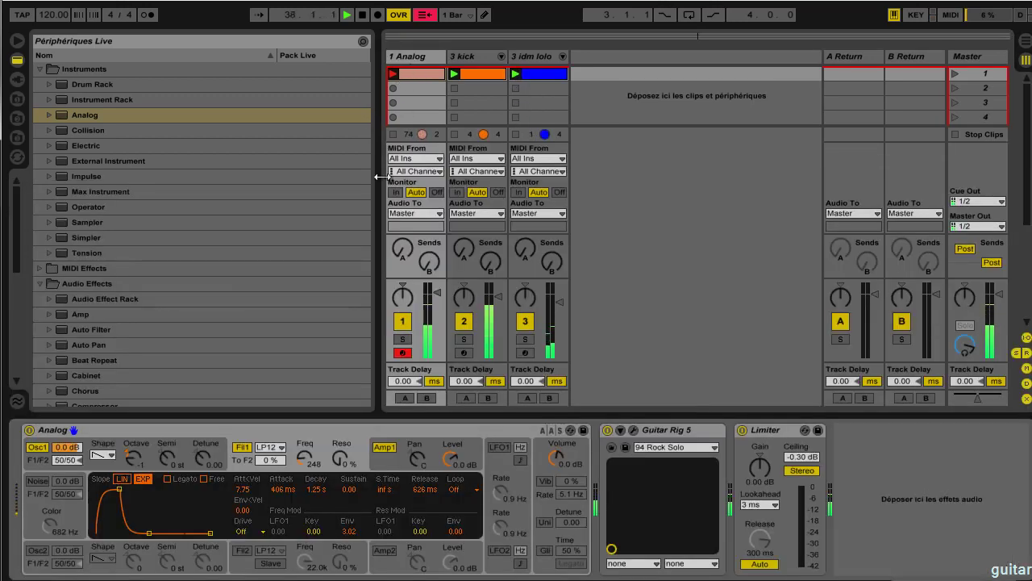
Step: Open the Guitar Rig 5 editor and add the Tape Echo from Delay & Echo to the empty rack
left_click(625, 429)
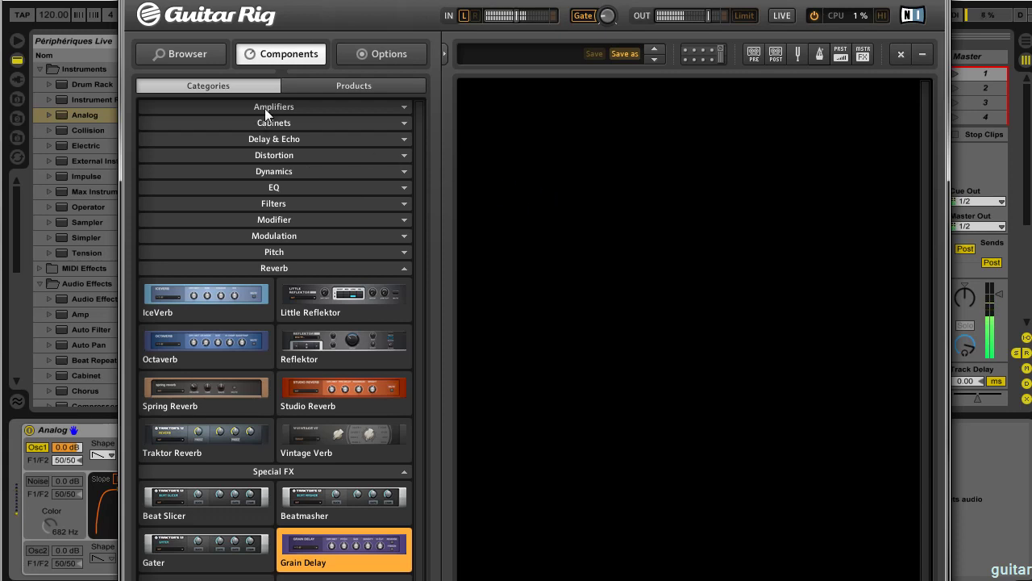
left_click(289, 269)
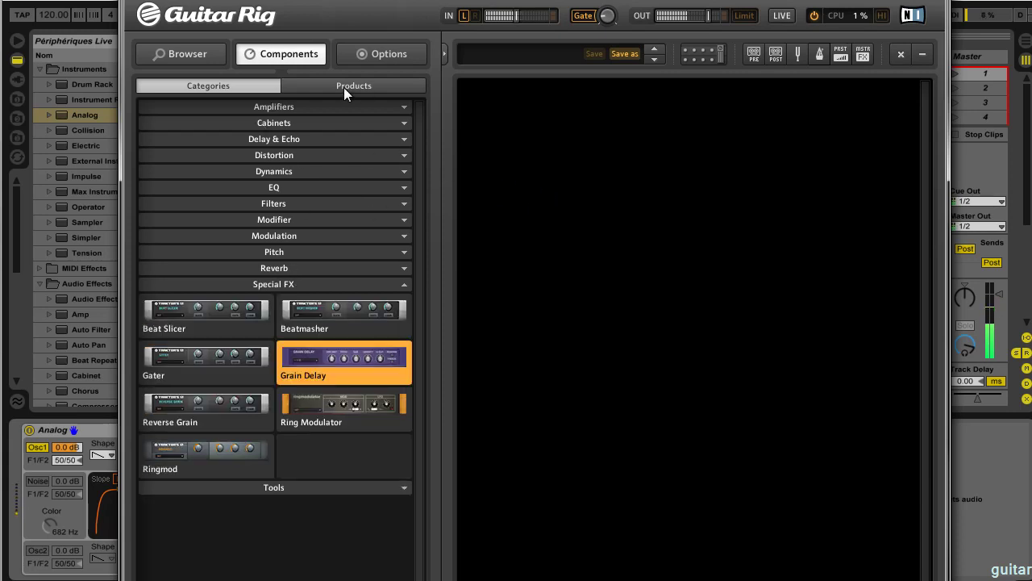
left_click(282, 282)
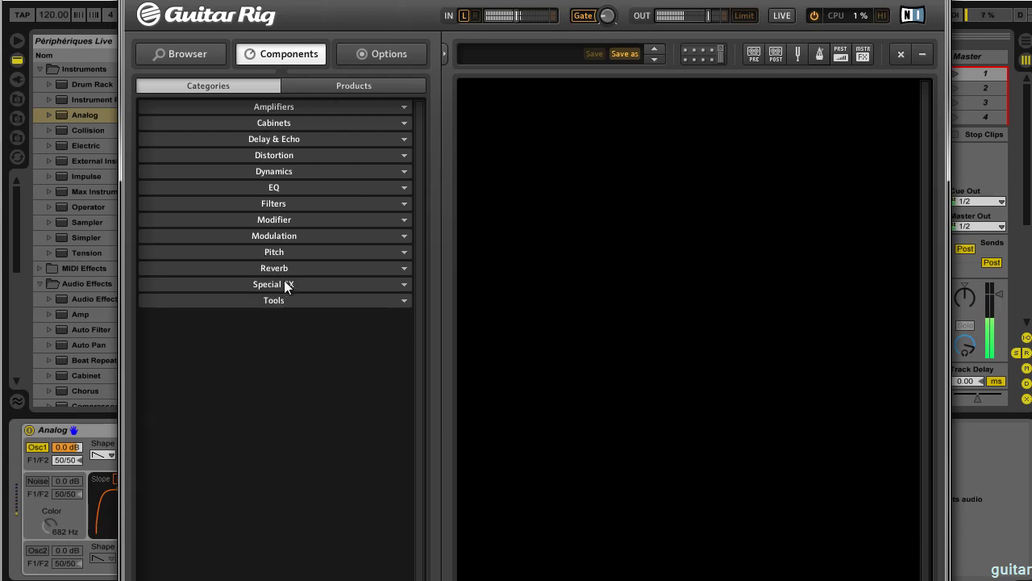
left_click(277, 139)
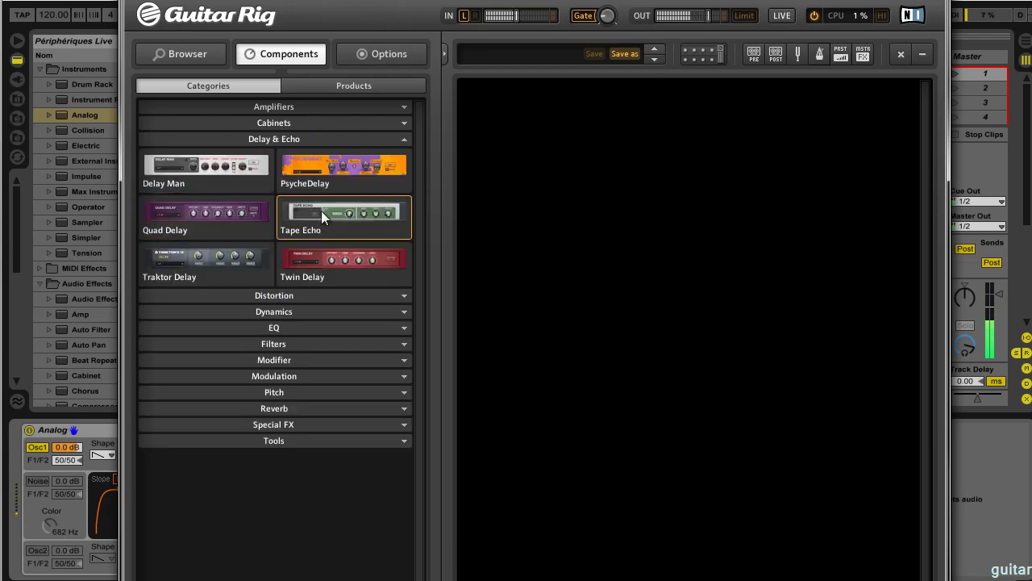
left_click_drag(321, 211, 542, 163)
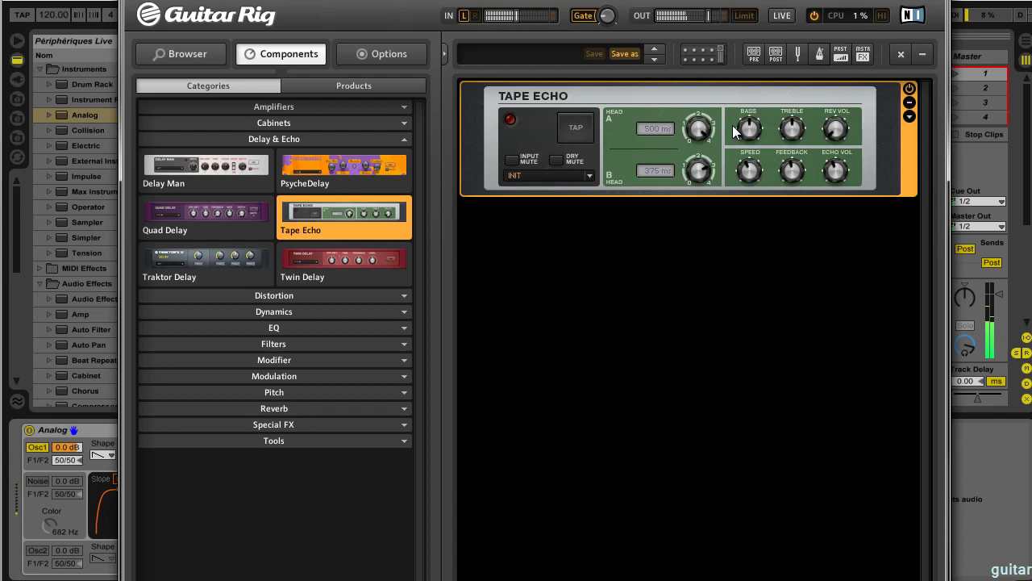
Step: Adjust the Tape Echo's echo volume, bass, treble and speed
mouse_move(844, 173)
left_click_drag(844, 151, 834, 121)
left_click_drag(750, 129, 795, 108)
mouse_move(799, 118)
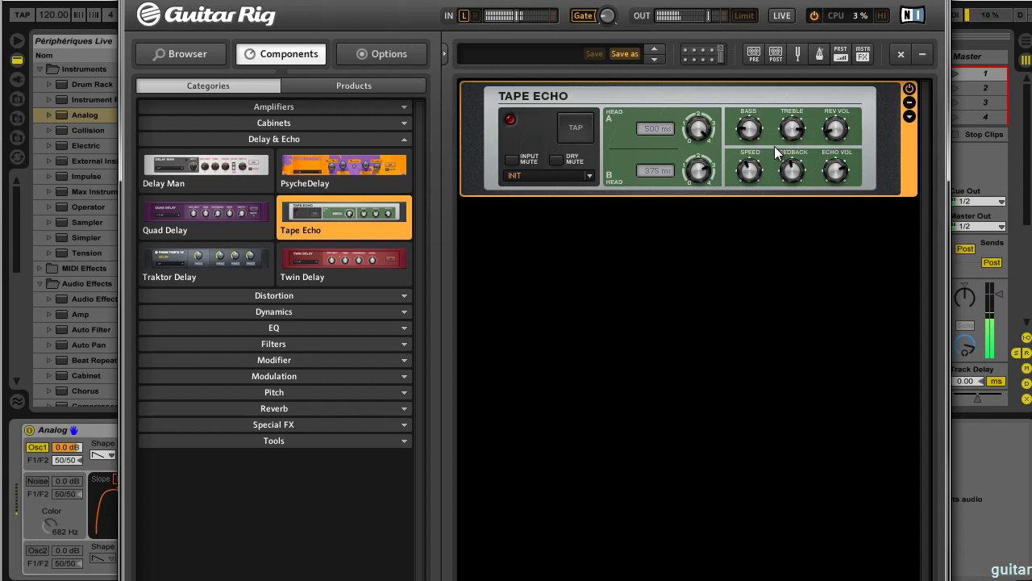
mouse_move(747, 176)
left_click_drag(749, 180, 751, 188)
Step: Tap in a 250 ms echo time on the Tape Echo, set its echo volume to 6.13 and adjust the reverb volume
left_click(575, 129)
left_click(575, 129)
left_click(574, 129)
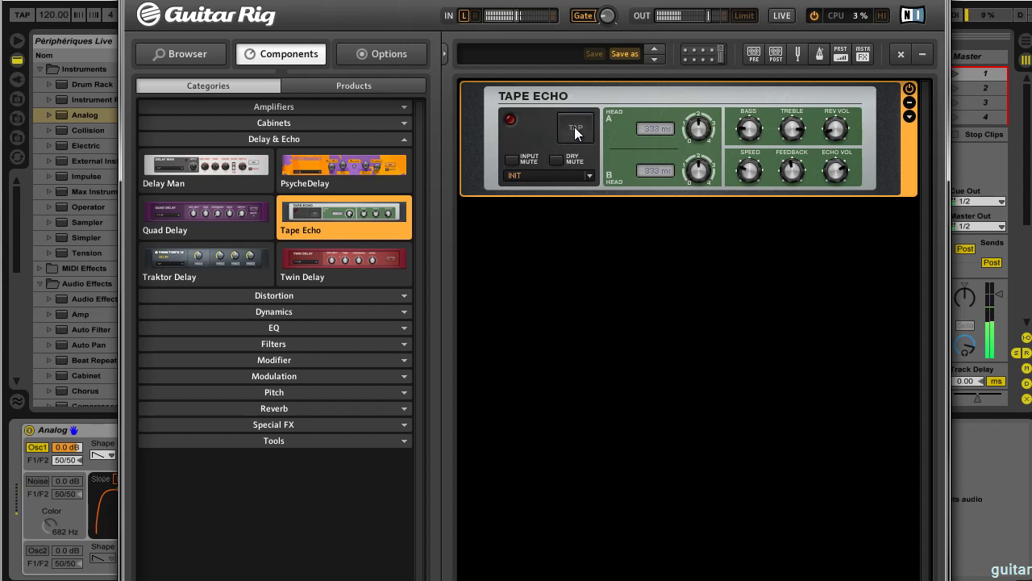
left_click(574, 129)
left_click(586, 134)
left_click_drag(835, 171, 838, 188)
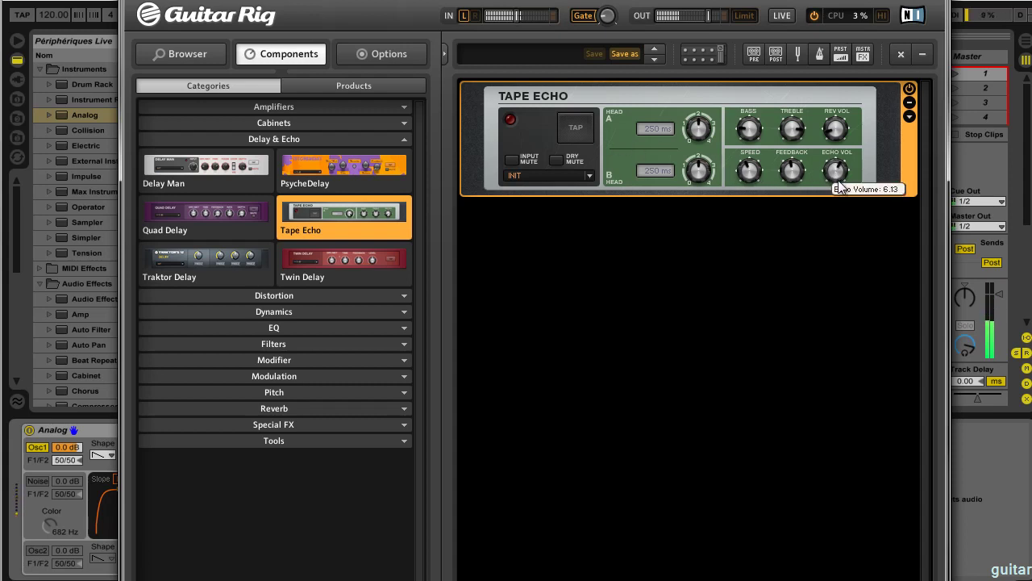
left_click_drag(835, 130, 835, 75)
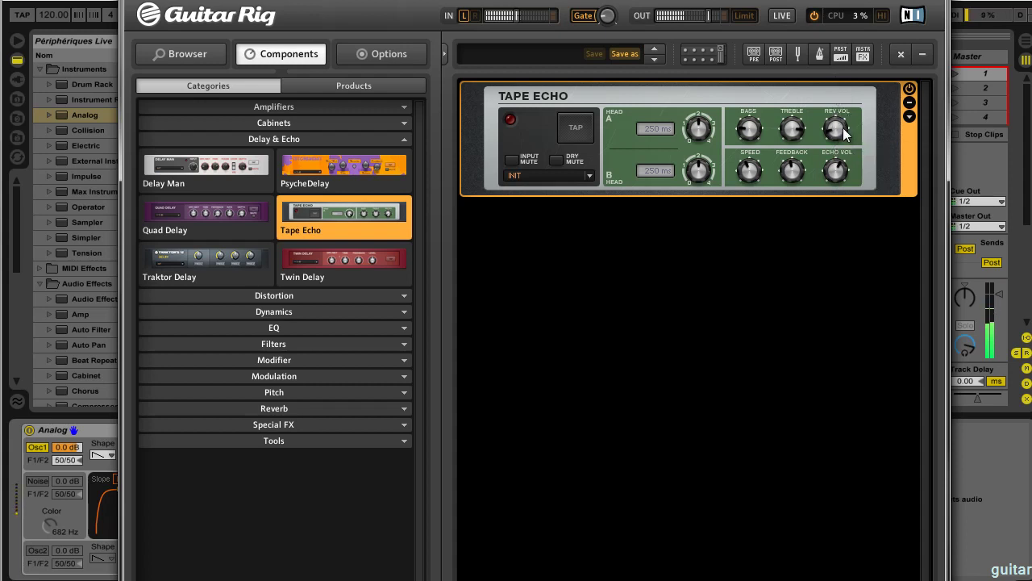
Step: Toggle Sync and adjust Warble in the Tape Echo's extended settings, and collapse those settings
left_click(910, 117)
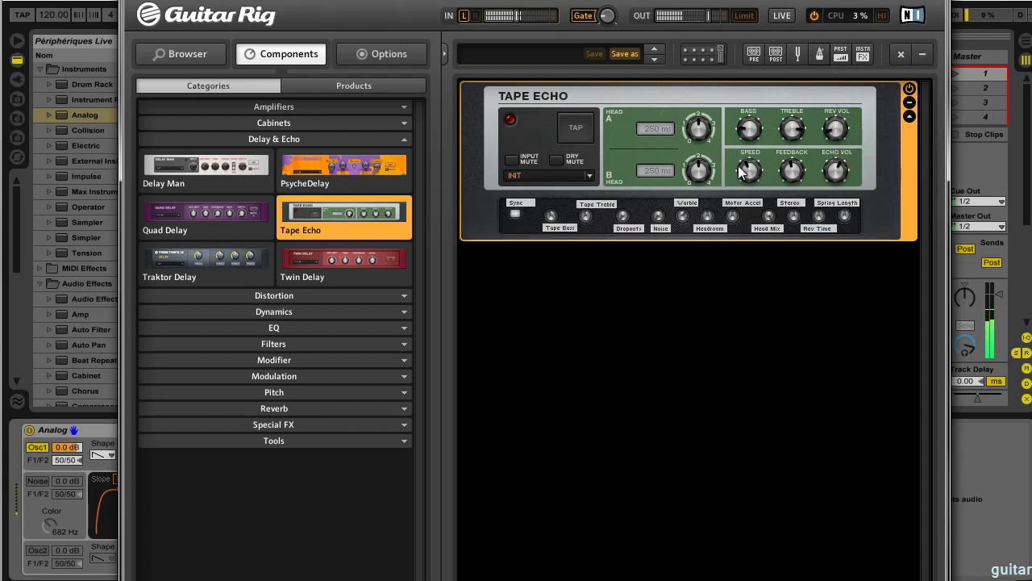
left_click(517, 212)
mouse_move(682, 217)
left_mouse_down()
mouse_move(688, 235)
mouse_move(689, 224)
left_mouse_up()
left_click(909, 117)
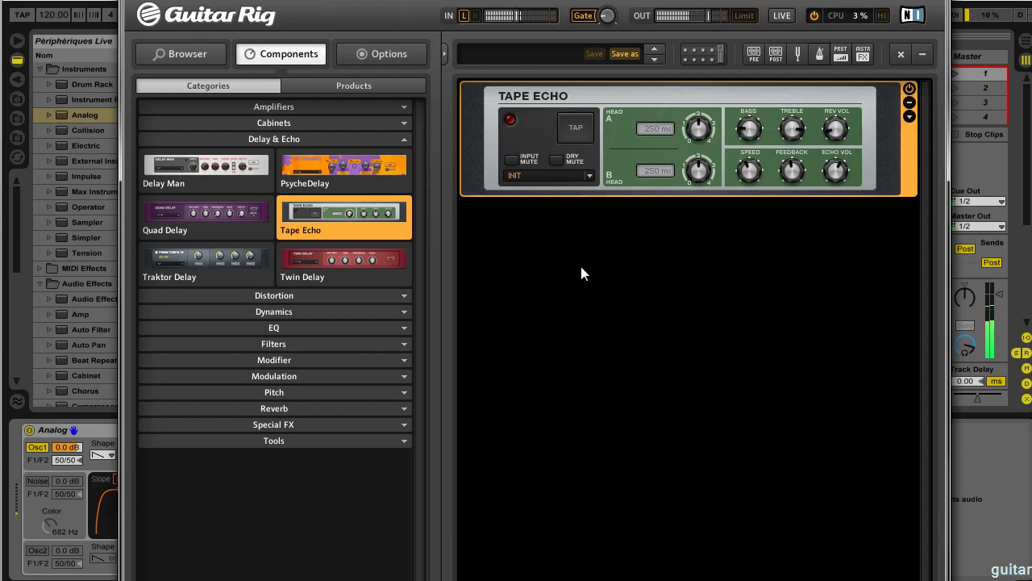
Step: Add the Digital LoFi from the Distortion category to the rack below the Tape Echo
left_click(276, 142)
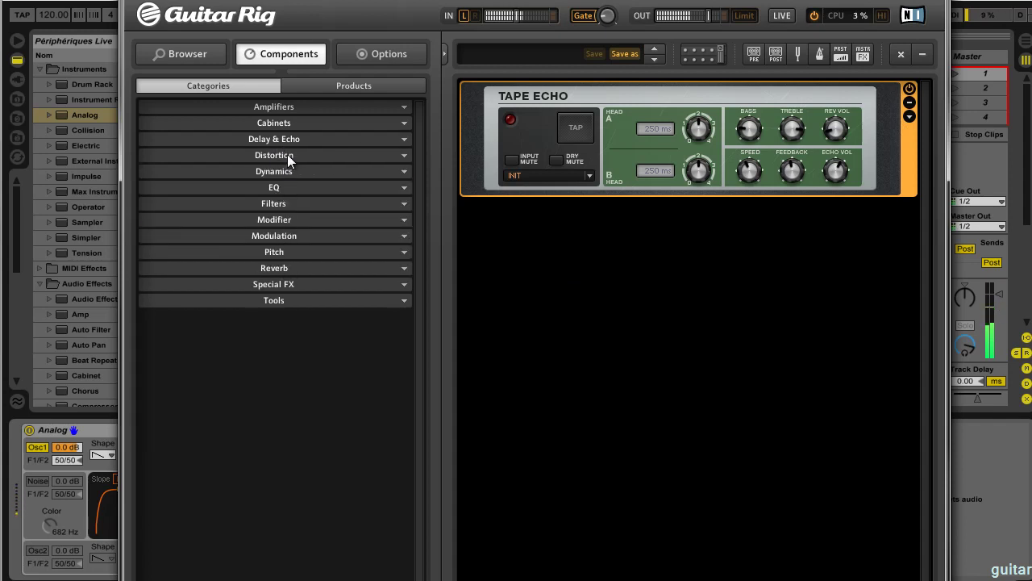
left_click(287, 156)
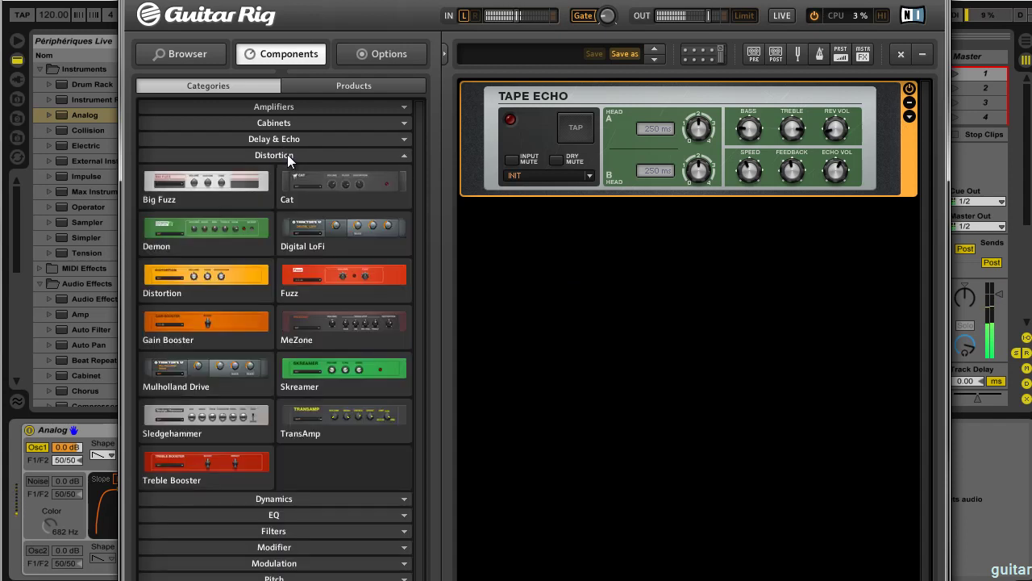
left_click_drag(337, 226, 535, 247)
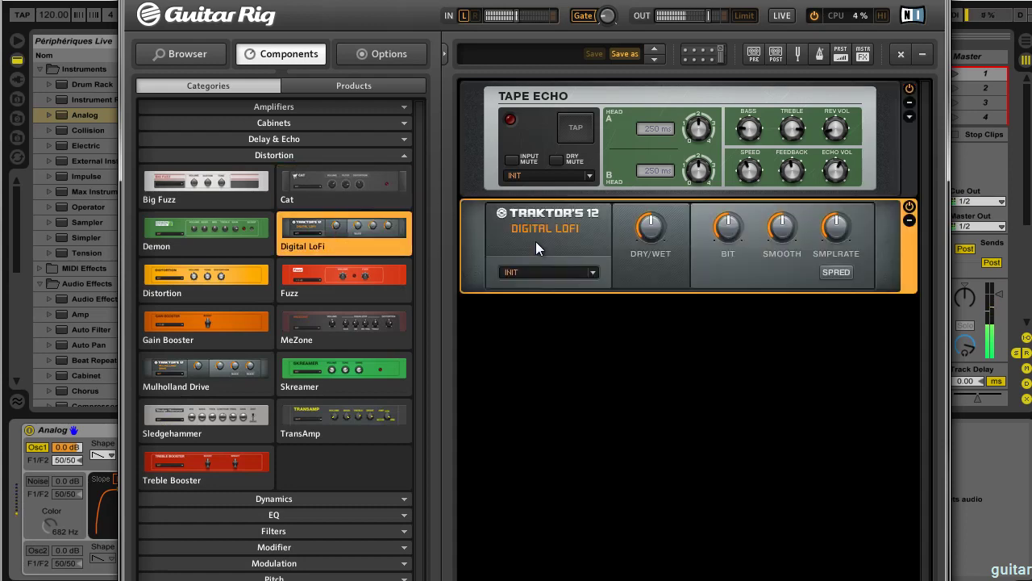
Step: Lower the Digital LoFi's dry/wet mix, bit depth and sample rate, and raise its smoothing
left_click_drag(829, 209, 846, 178)
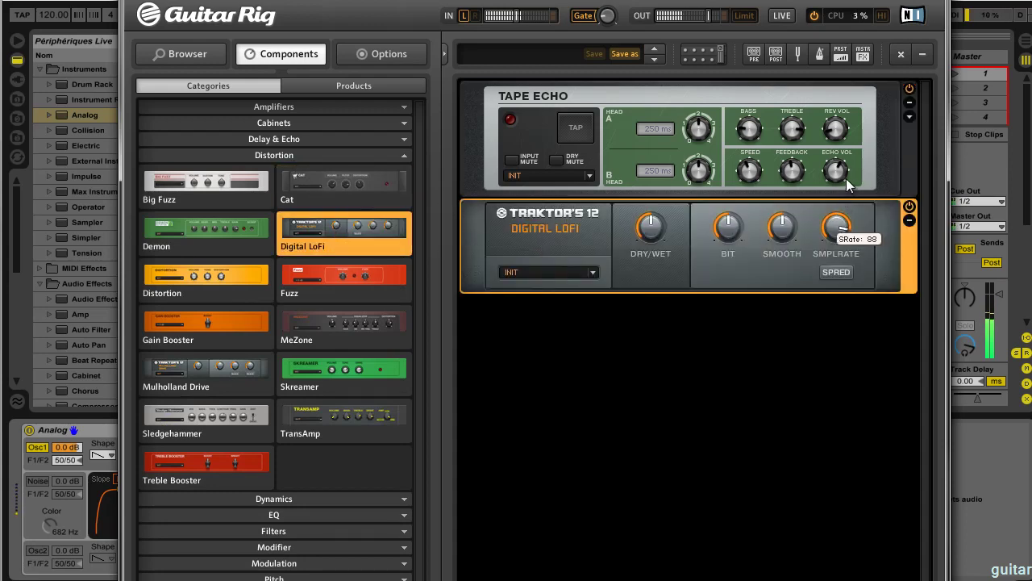
left_click_drag(850, 224, 851, 235)
left_click_drag(730, 233, 843, 226)
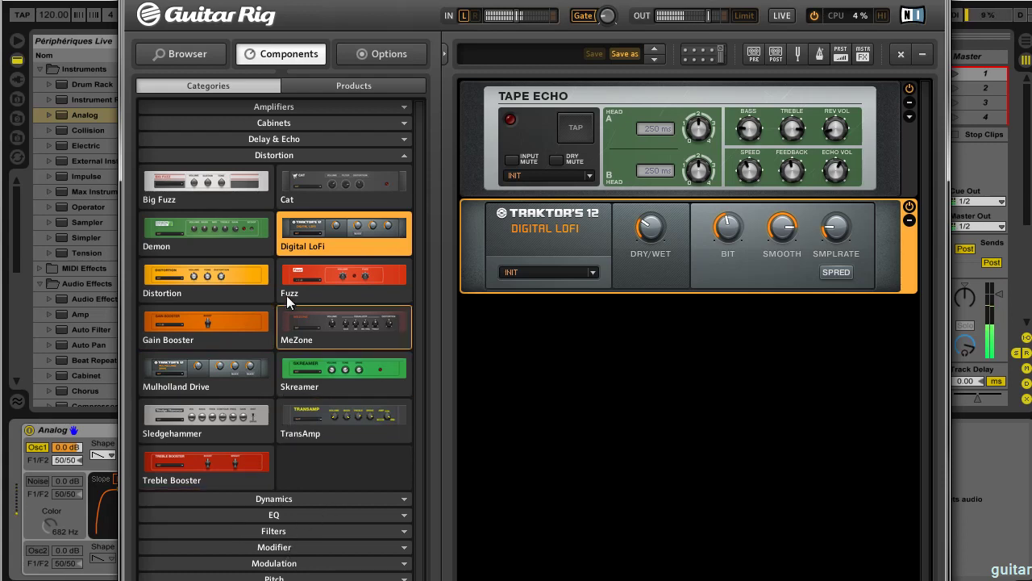
Step: Add the Stoned Phaser from the Modulation category to the rack below the Digital LoFi
left_click(275, 160)
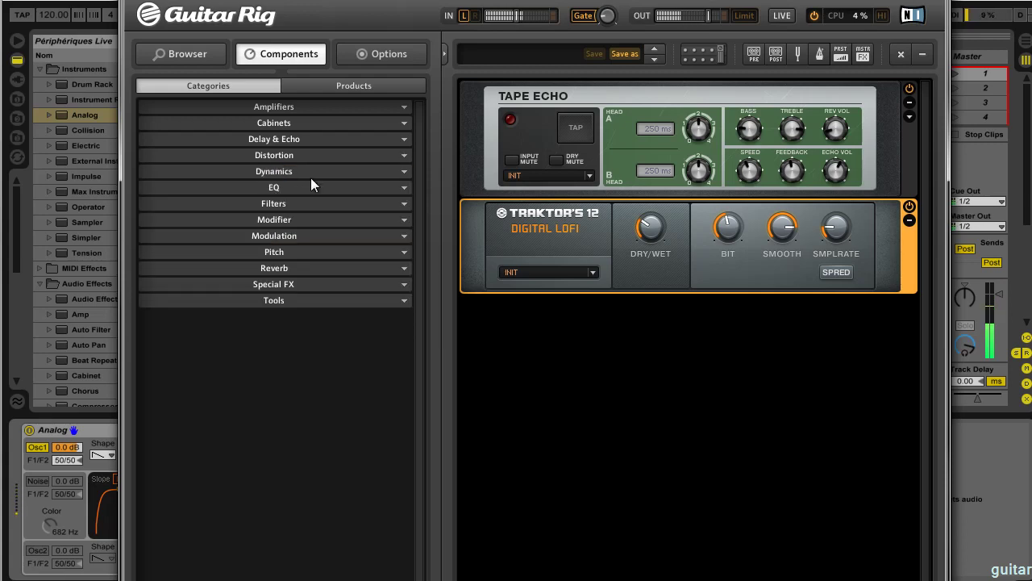
left_click(309, 218)
left_click(310, 218)
left_click(308, 234)
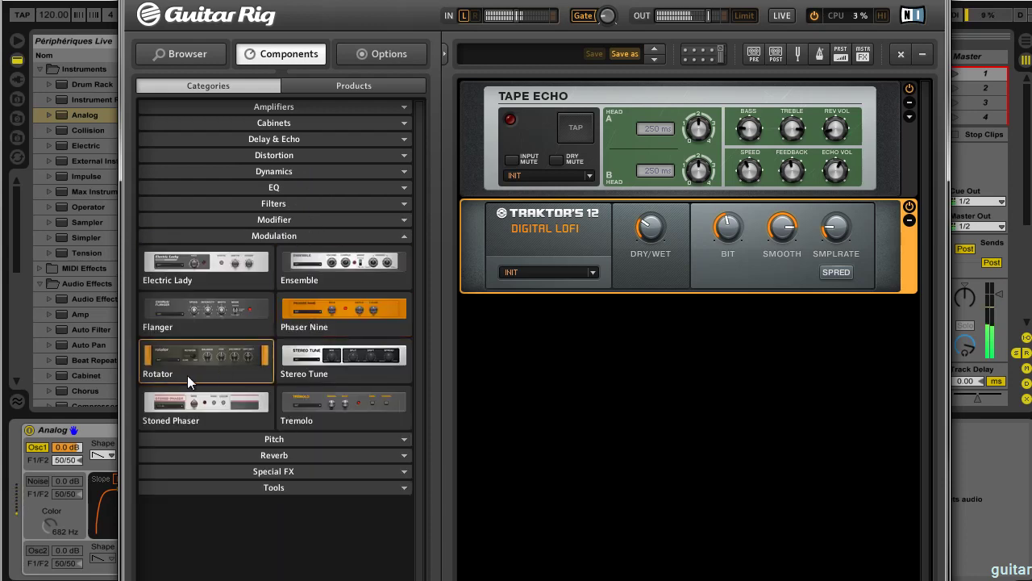
left_click_drag(186, 407, 535, 379)
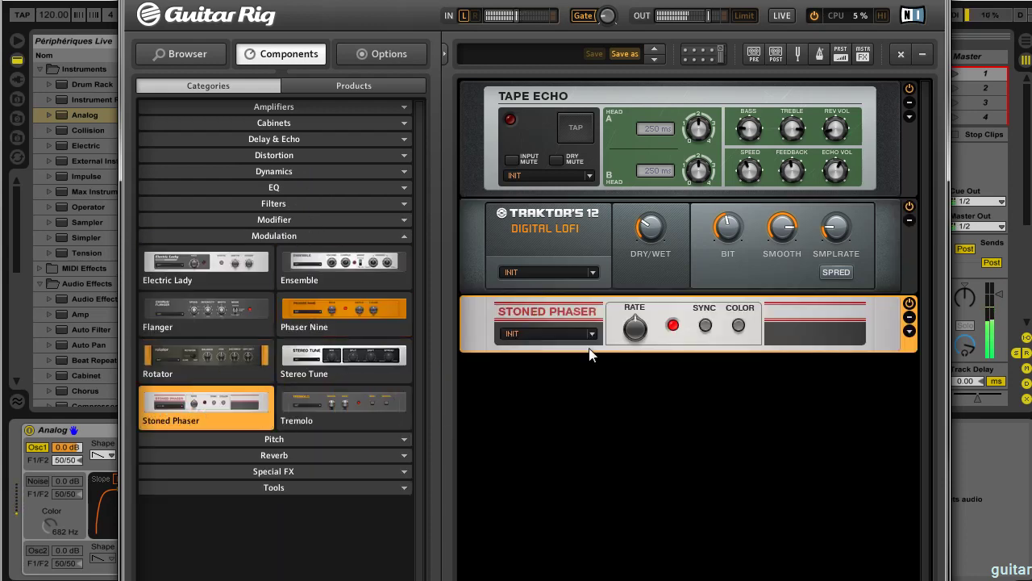
Step: Lower the Stoned Phaser's rate and set its dry/wet mix to 32% in the extended settings
left_click_drag(634, 331, 639, 355)
left_click(910, 331)
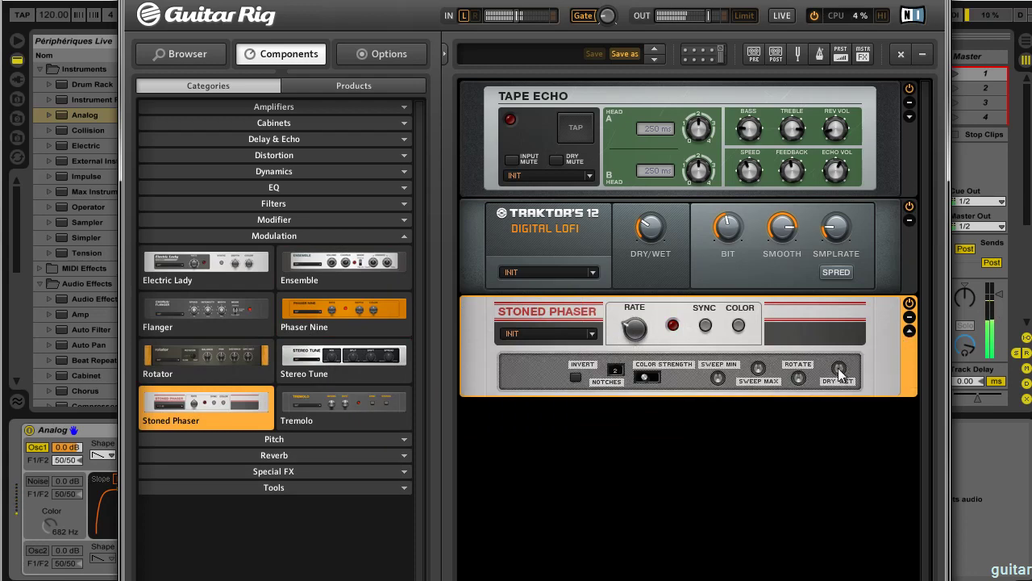
left_click_drag(838, 370, 845, 392)
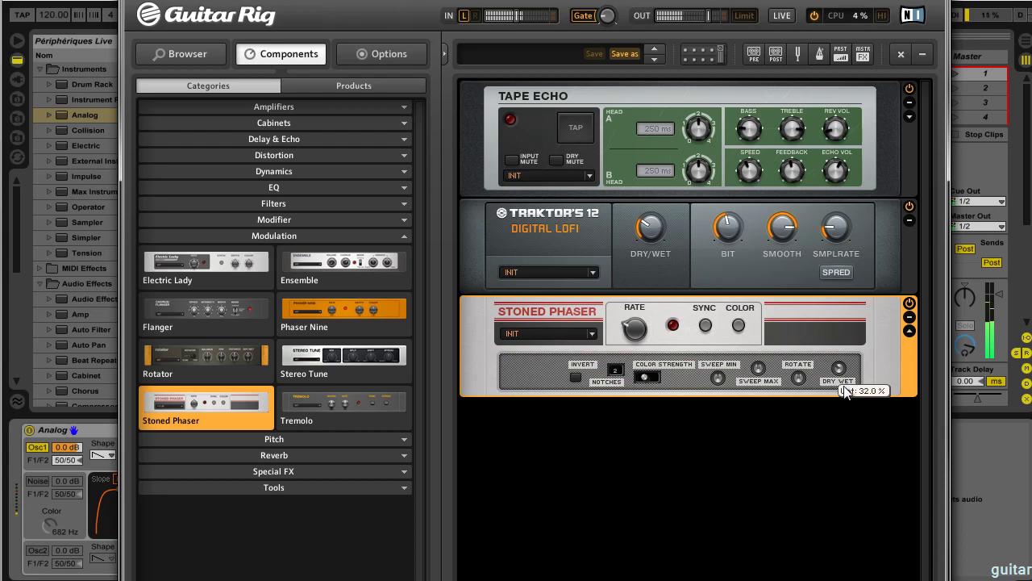
Step: Adjust the Stoned Phaser's Sweep Max, Rotate and Sweep Min, and raise its Color Strength
left_click_drag(761, 370, 765, 345)
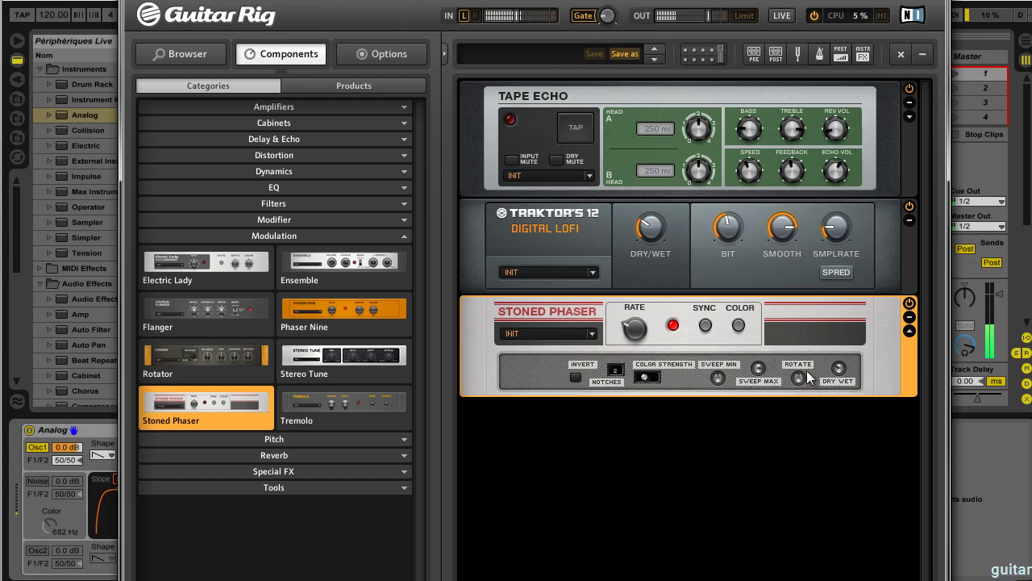
mouse_move(792, 377)
left_mouse_down()
mouse_move(799, 343)
mouse_move(799, 380)
left_mouse_up()
left_click(652, 378)
left_click_drag(717, 381, 722, 410)
left_click_drag(850, 280, 849, 368)
Step: Add the Pitch Pedal from the Pitch category below the Stoned Phaser and shift its pedal toward Up
left_click(313, 238)
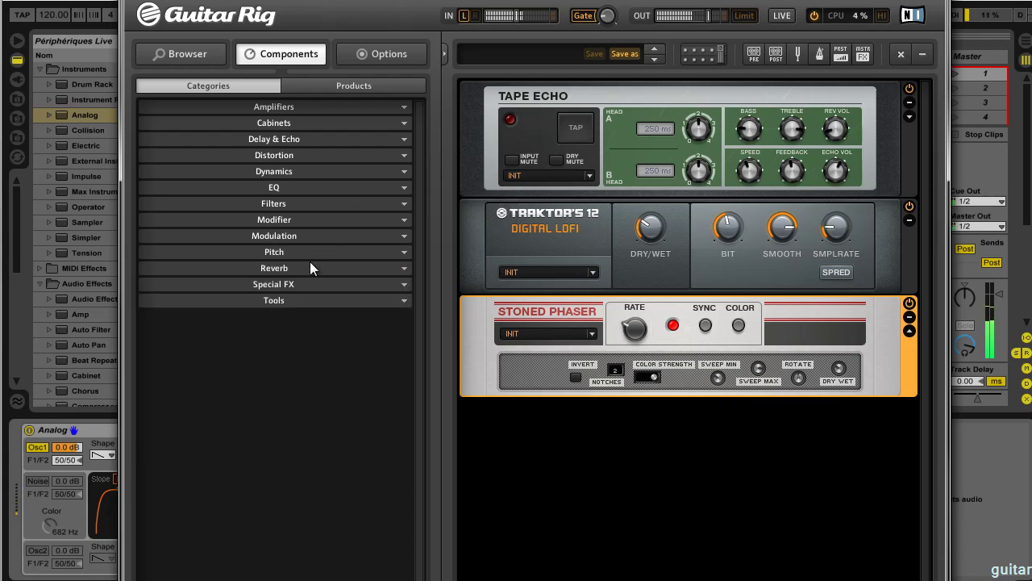
left_click(300, 250)
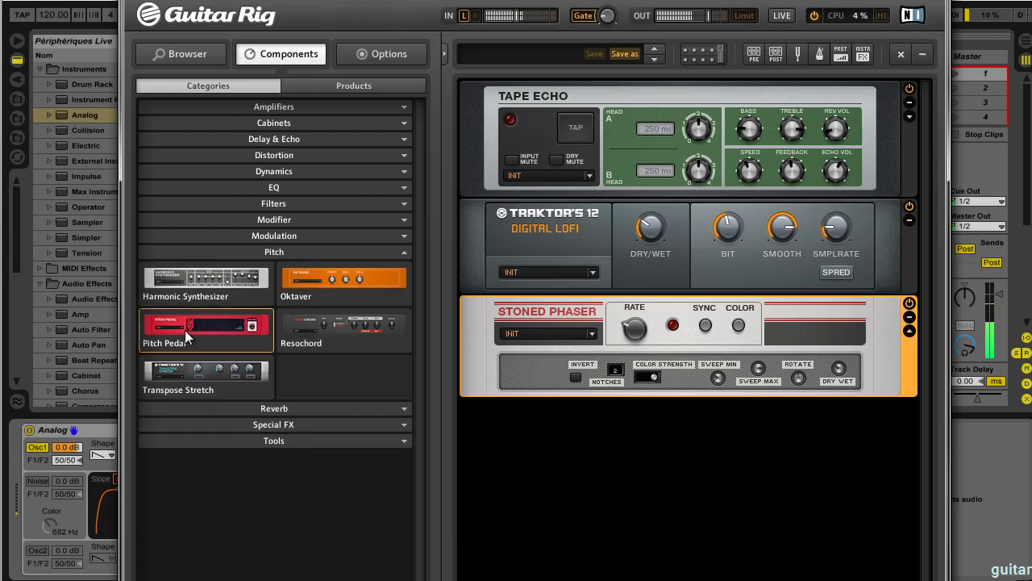
left_click_drag(184, 329, 536, 438)
left_click_drag(620, 432, 634, 431)
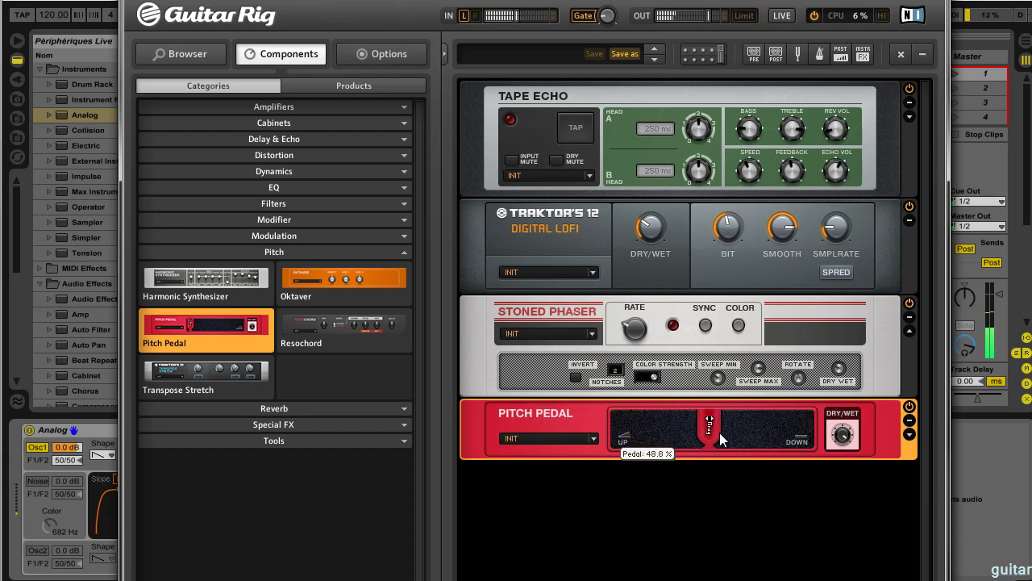
left_click_drag(718, 435, 671, 416)
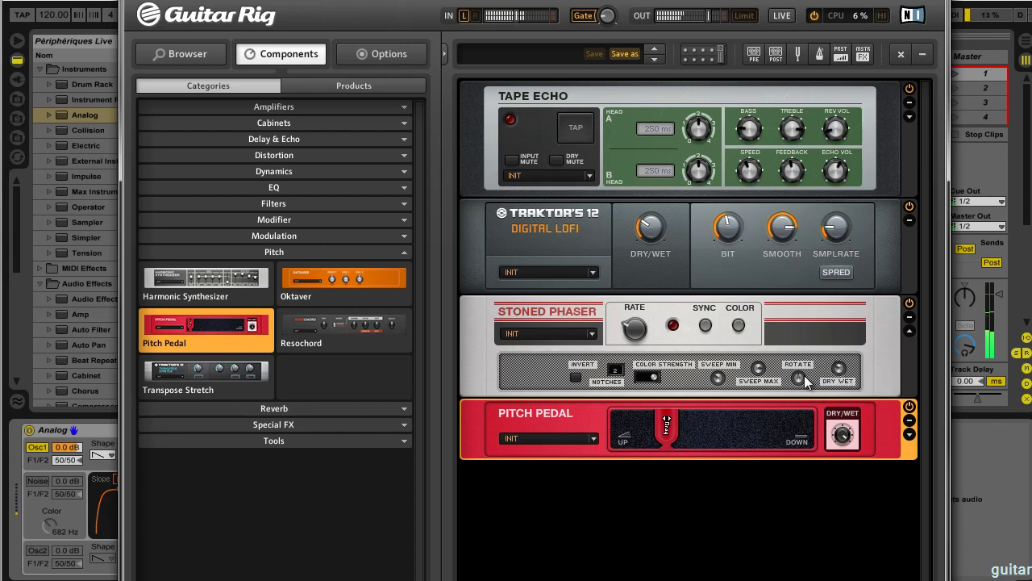
Step: Adjust the Stoned Phaser's Rotate amount and lower the Digital LoFi's sample rate further
mouse_move(806, 382)
left_click_drag(798, 379, 853, 359)
mouse_move(842, 228)
left_mouse_down()
mouse_move(842, 196)
mouse_move(848, 227)
left_mouse_up()
Step: Expand the Tape Echo's extended settings and adjust its Noise, Dropouts and Headroom
left_click(909, 118)
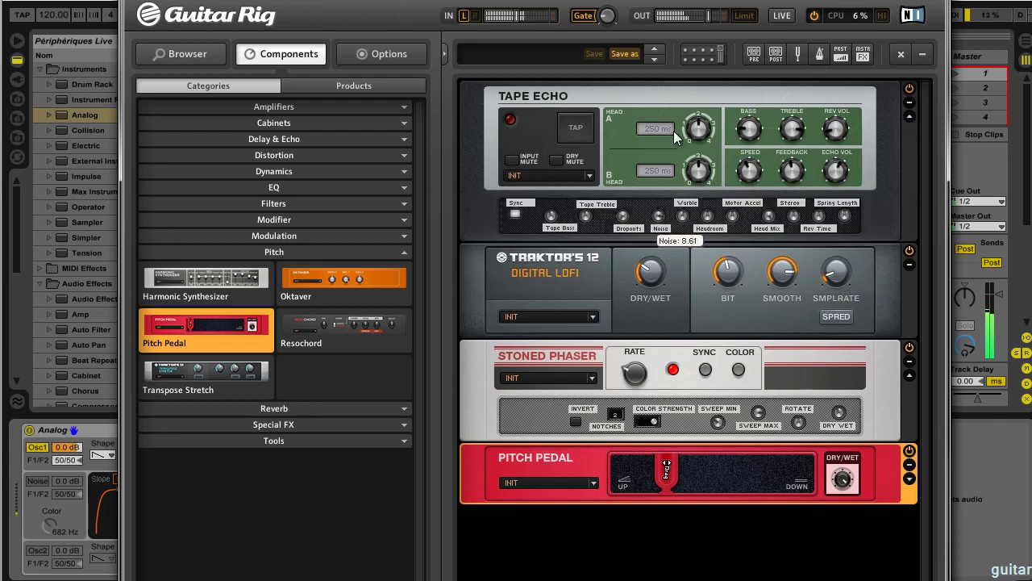
left_click_drag(676, 116, 681, 138)
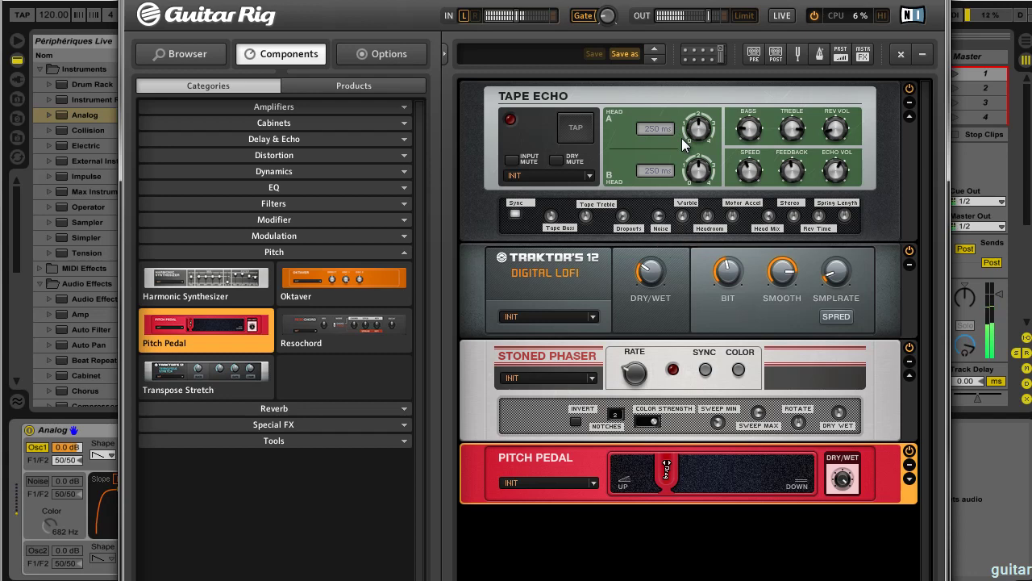
left_click_drag(624, 217, 626, 183)
left_click_drag(644, 144, 647, 123)
left_click(709, 218)
left_click_drag(709, 219, 716, 181)
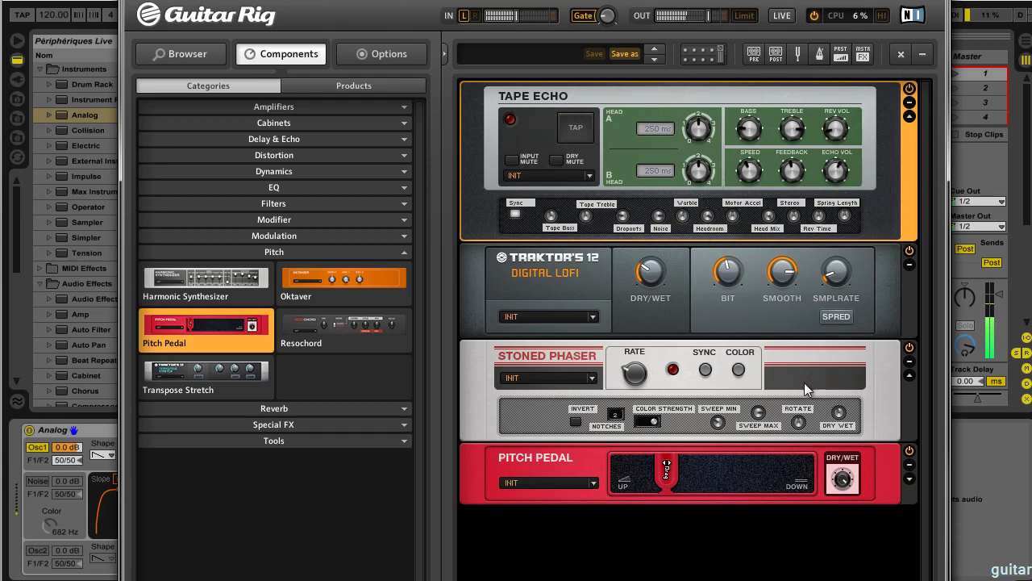
Step: Add the Vintage Verb from the Reverb category to the rack below the Pitch Pedal
left_click(301, 252)
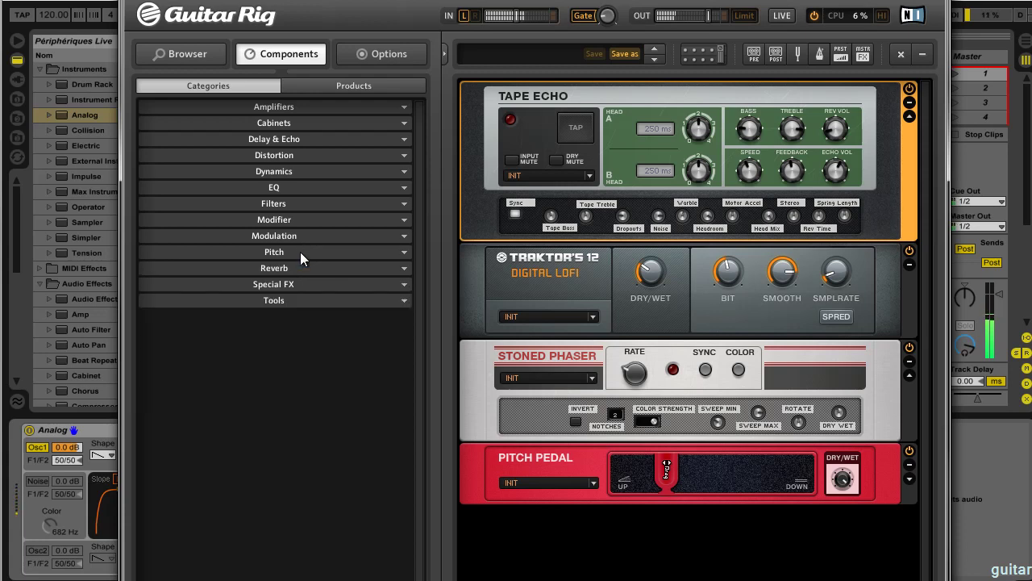
left_click(296, 268)
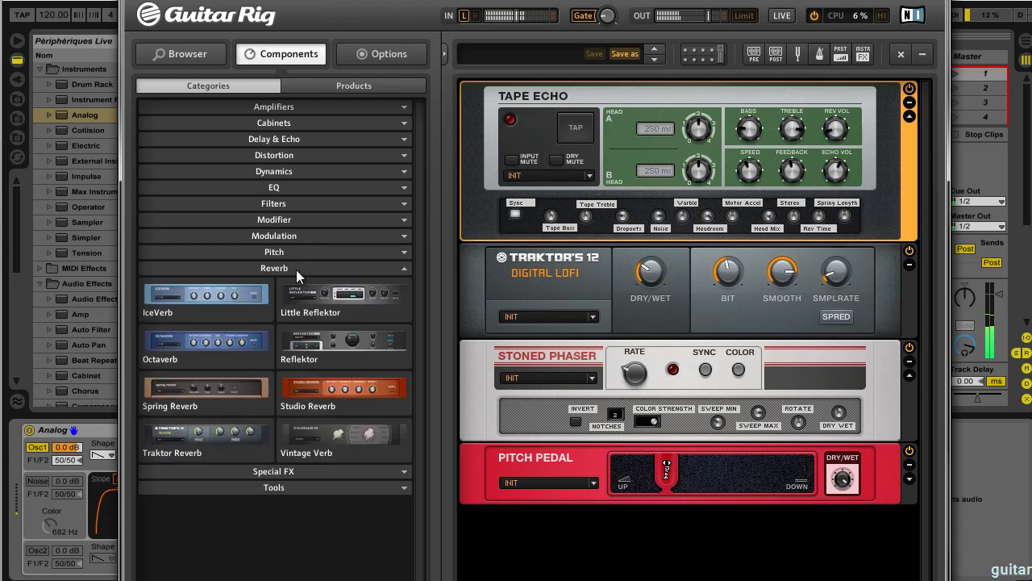
left_click_drag(304, 444, 599, 567)
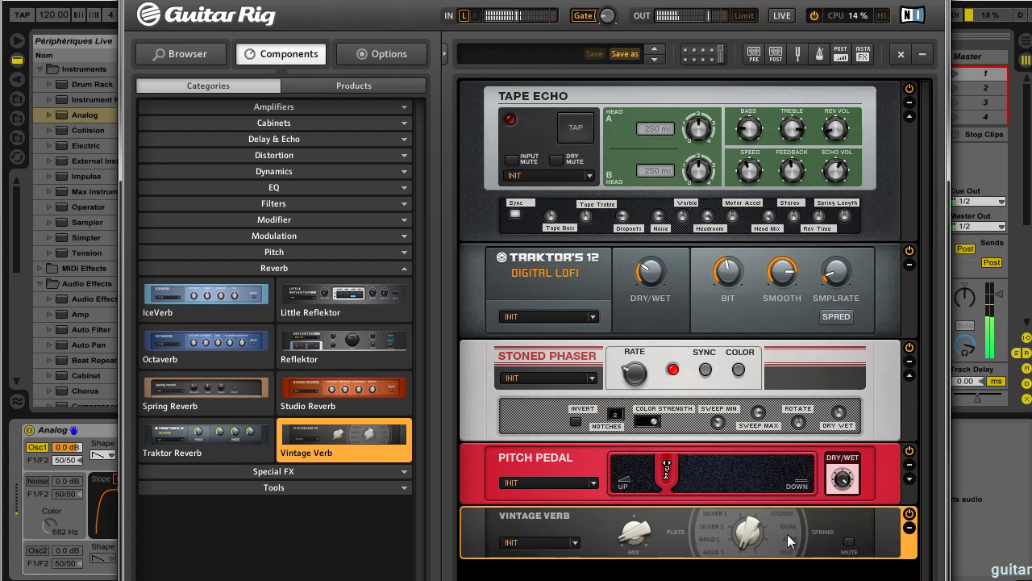
Step: Adjust the Vintage Verb's reverb type selector and its mix level
left_click_drag(759, 537, 770, 475)
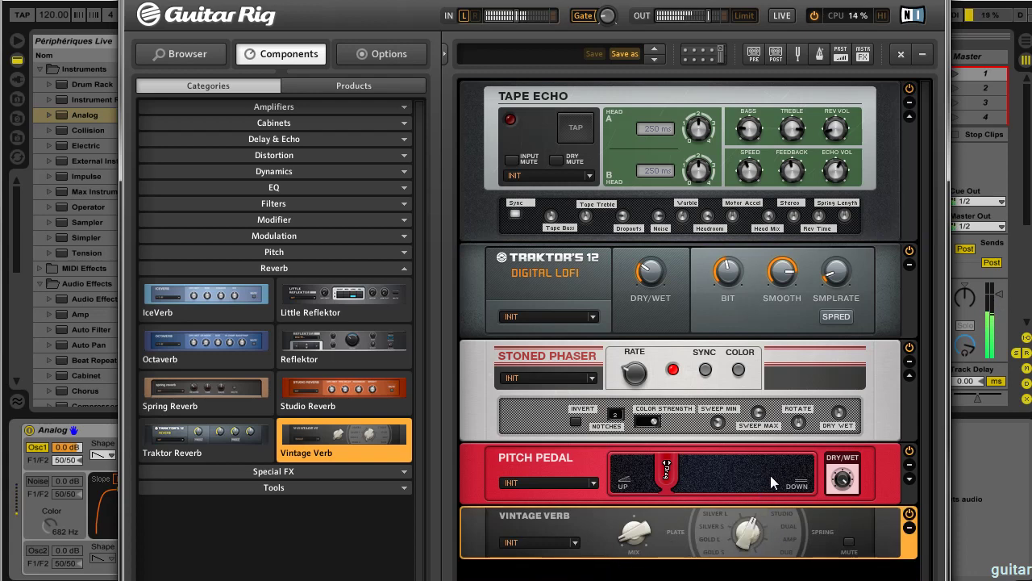
mouse_move(636, 520)
left_click_drag(637, 526, 663, 530)
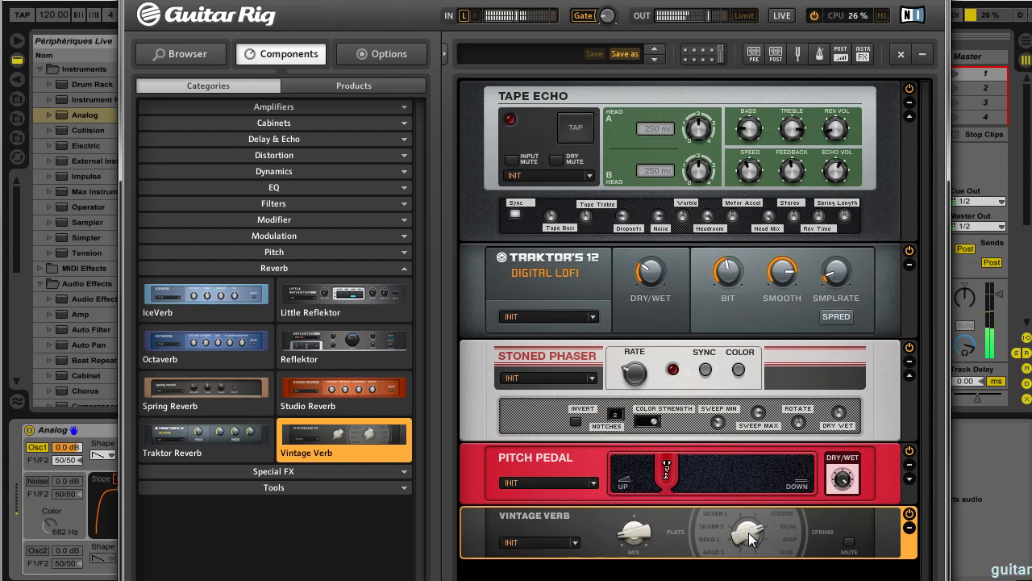
left_click_drag(636, 533, 629, 508)
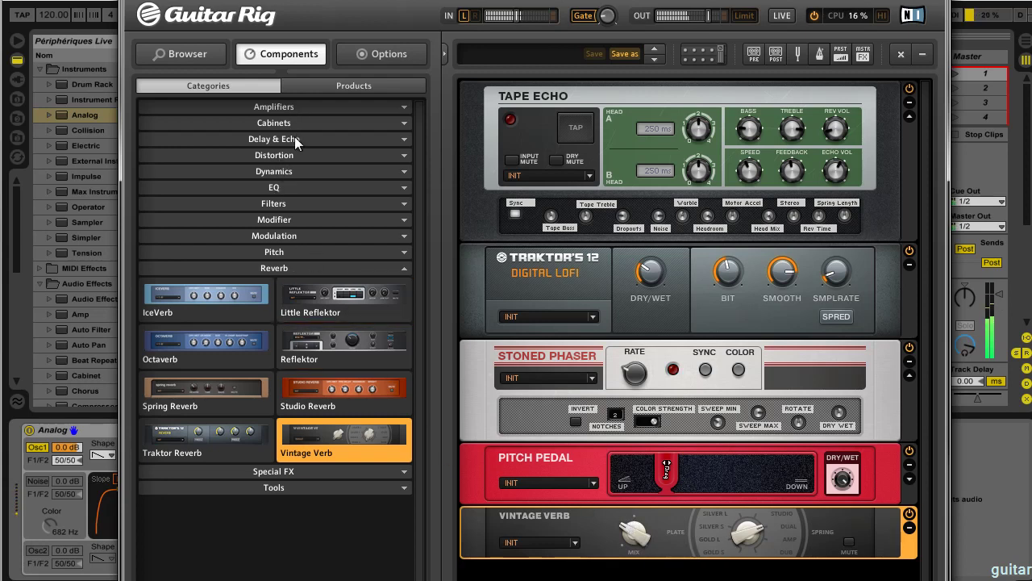
Step: Add the Filterbank from the Filters category to the rack below the Vintage Verb
left_click(286, 204)
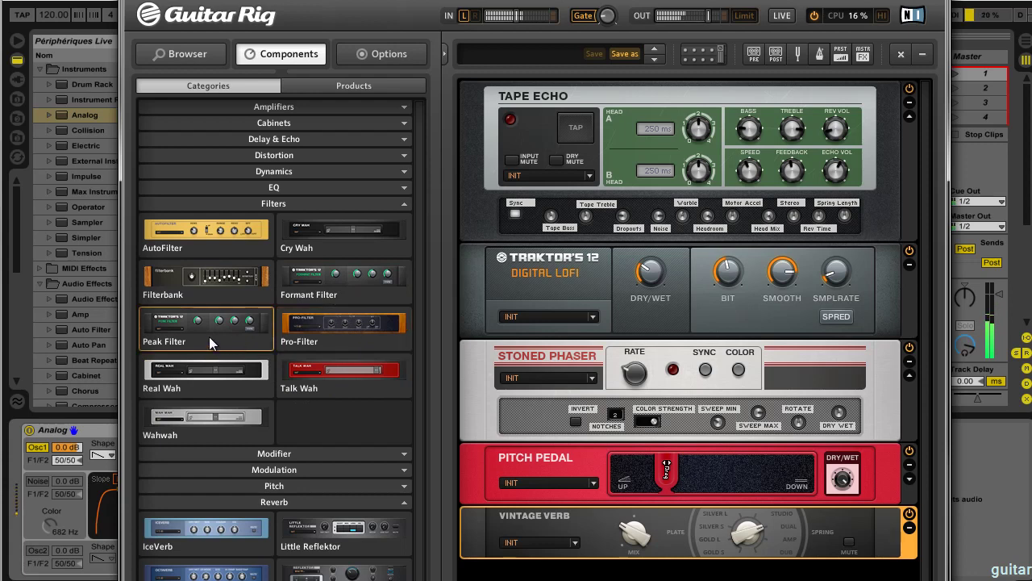
left_click_drag(196, 273, 539, 550)
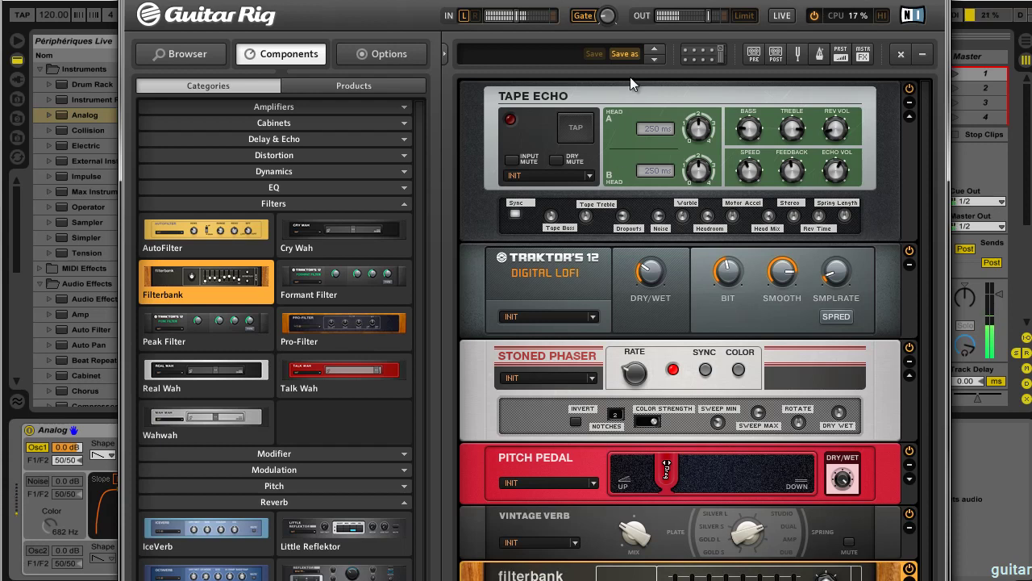
left_click_drag(632, 1, 627, 0)
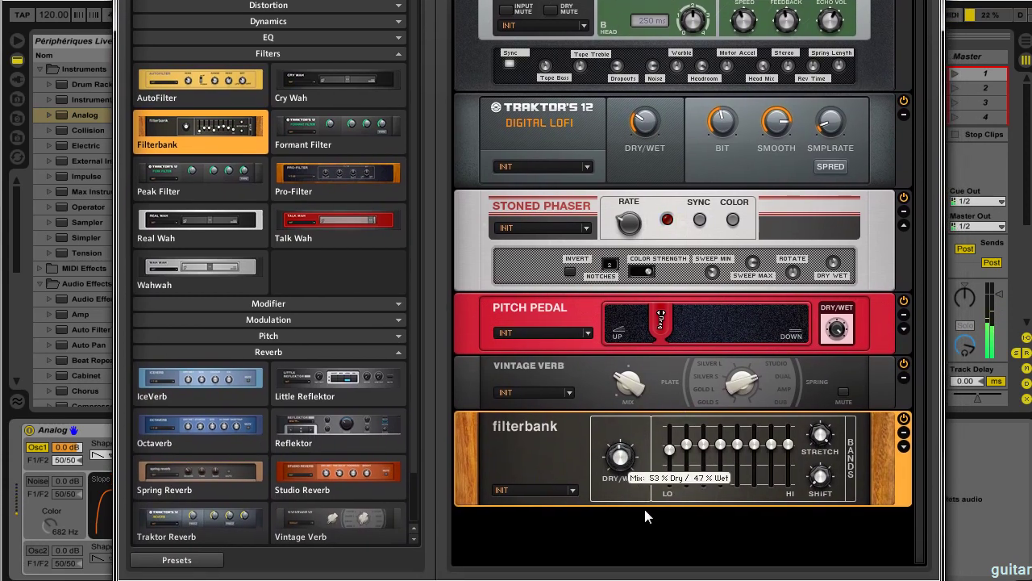
Step: Lower the Filterbank's middle and upper bands, and adjust its Shift and dry/wet mix
left_click_drag(686, 449, 757, 480)
mouse_move(770, 445)
left_mouse_down()
mouse_move(771, 460)
mouse_move(786, 466)
left_mouse_up()
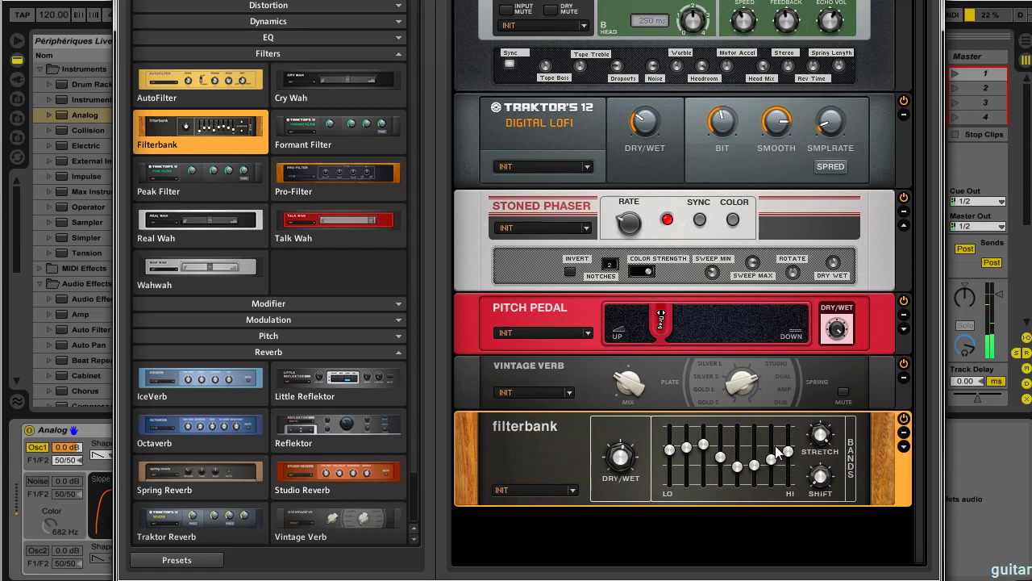
left_click_drag(841, 503, 827, 460)
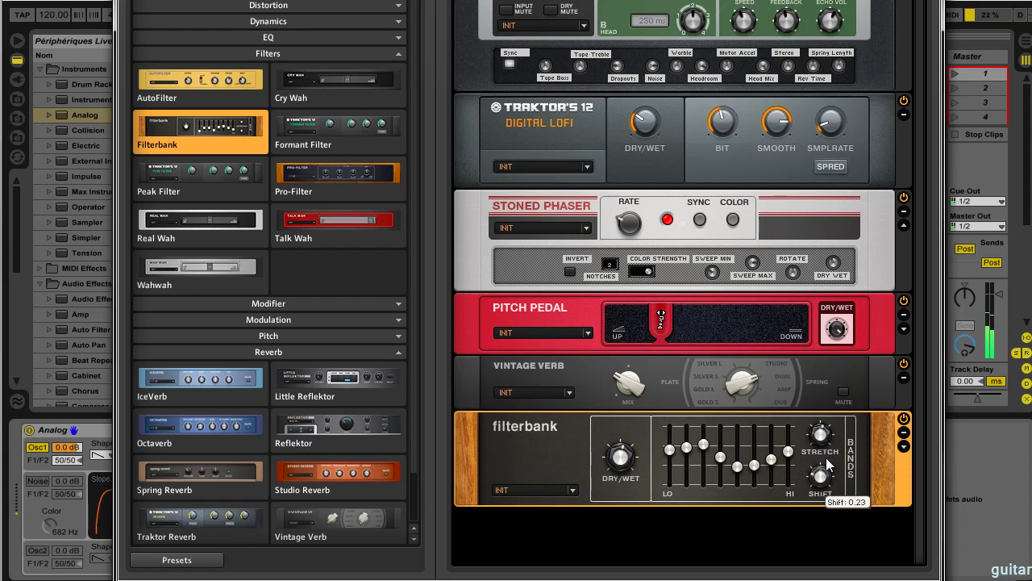
double_click(824, 464)
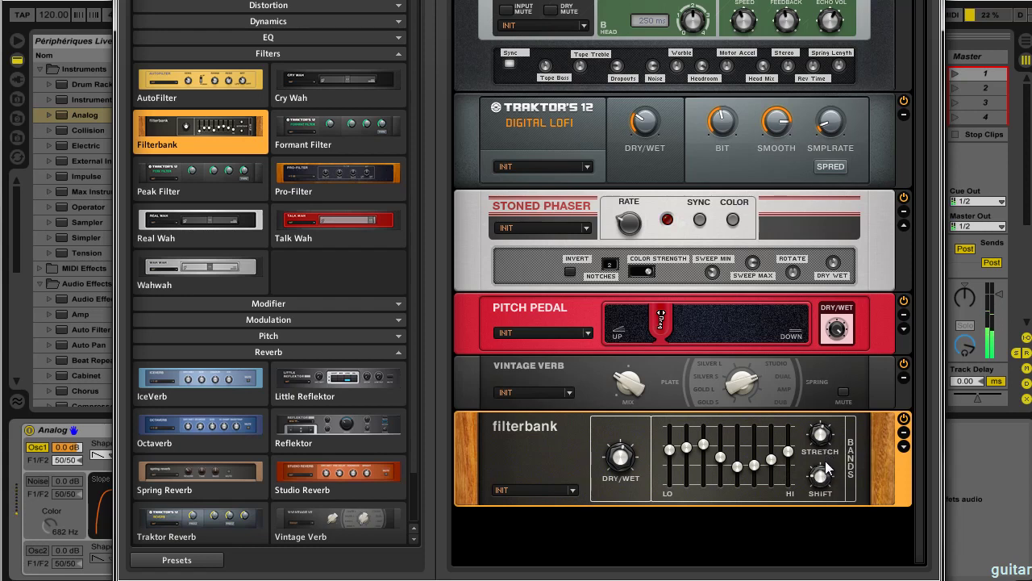
left_click_drag(632, 460, 640, 490)
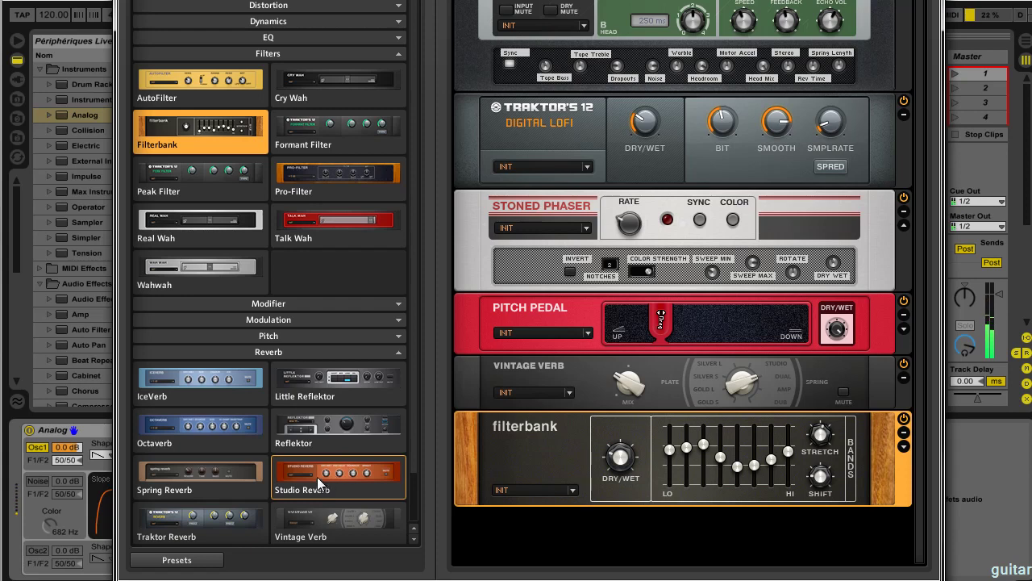
Step: Add the Pro-Filter below the Filterbank, set its mode to 48% LPF / 52% BPF, and adjust its resonance and cutoff
left_click_drag(332, 192, 628, 576)
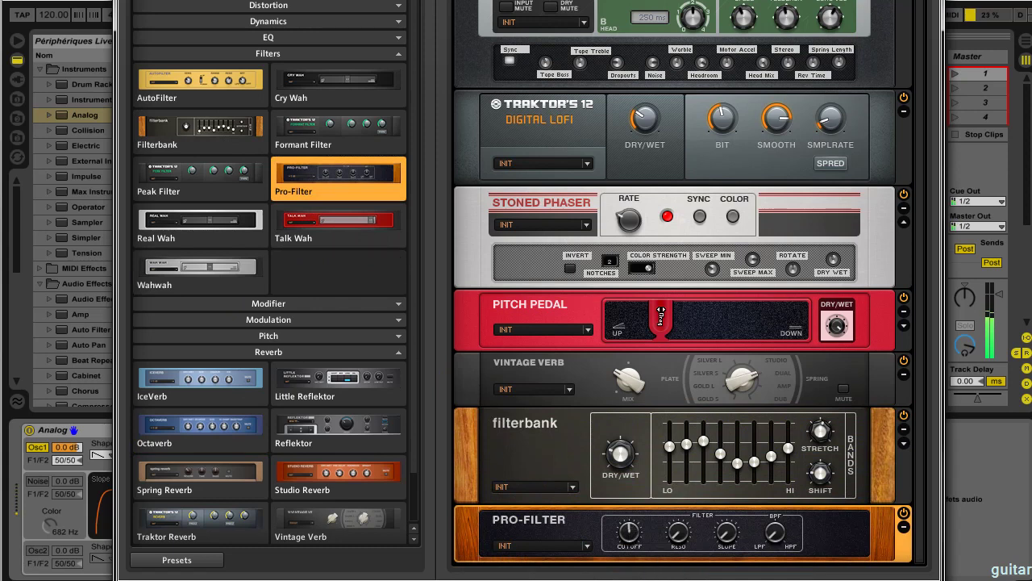
left_click_drag(681, 536, 680, 522)
left_click_drag(770, 529, 771, 505)
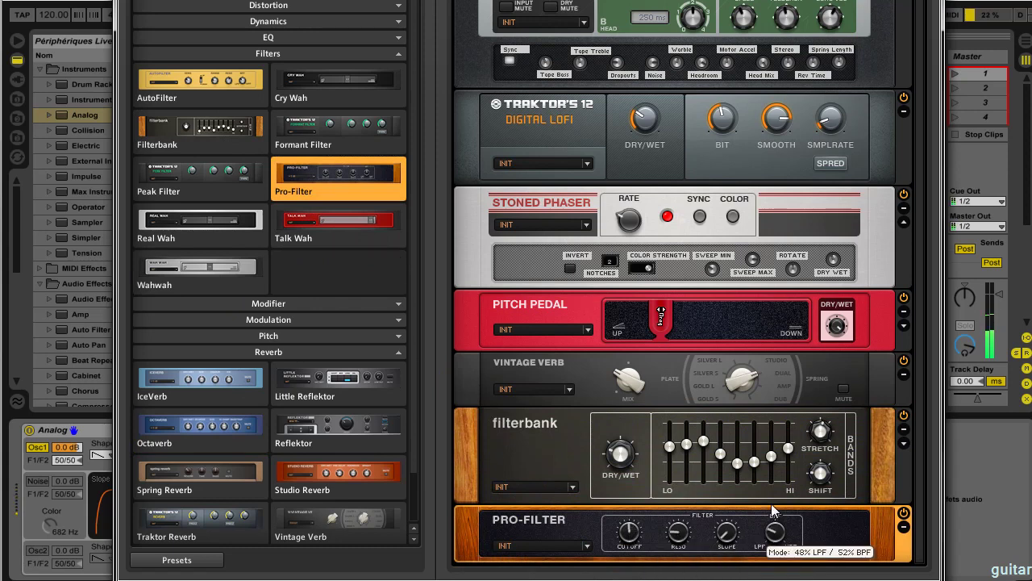
left_click_drag(644, 539, 646, 517)
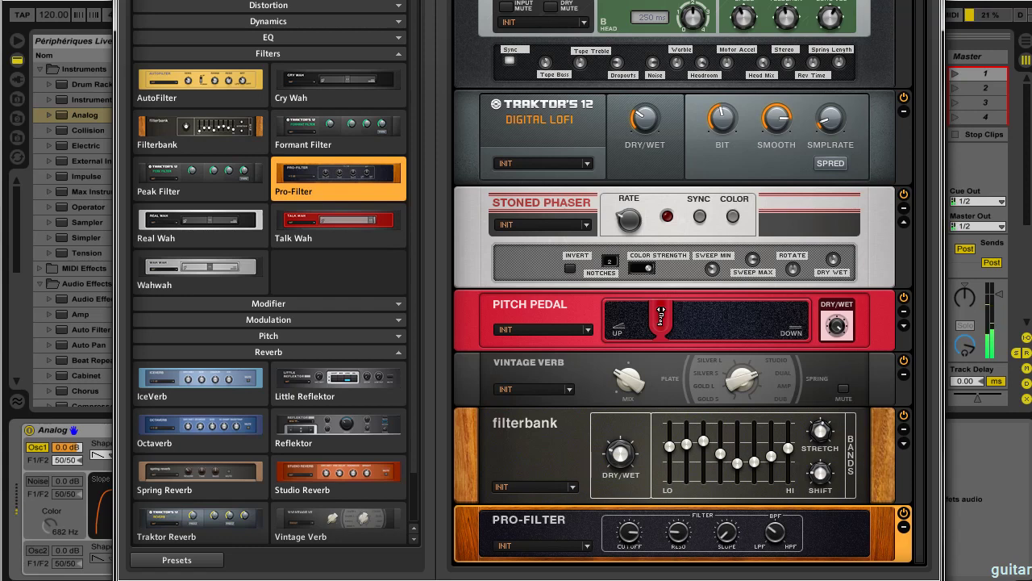
Step: Add an LFO from the Modifier category below the Pro-Filter, assign it to the Pro-Filter's frequency and expand its assignment settings
left_click_drag(565, 29, 565, 0)
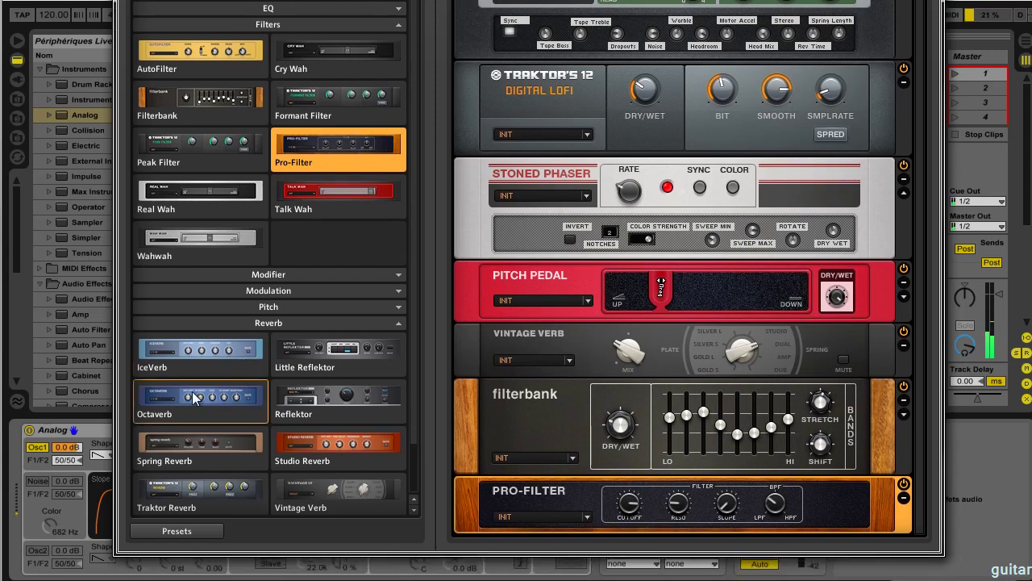
left_click(272, 25)
left_click(286, 91)
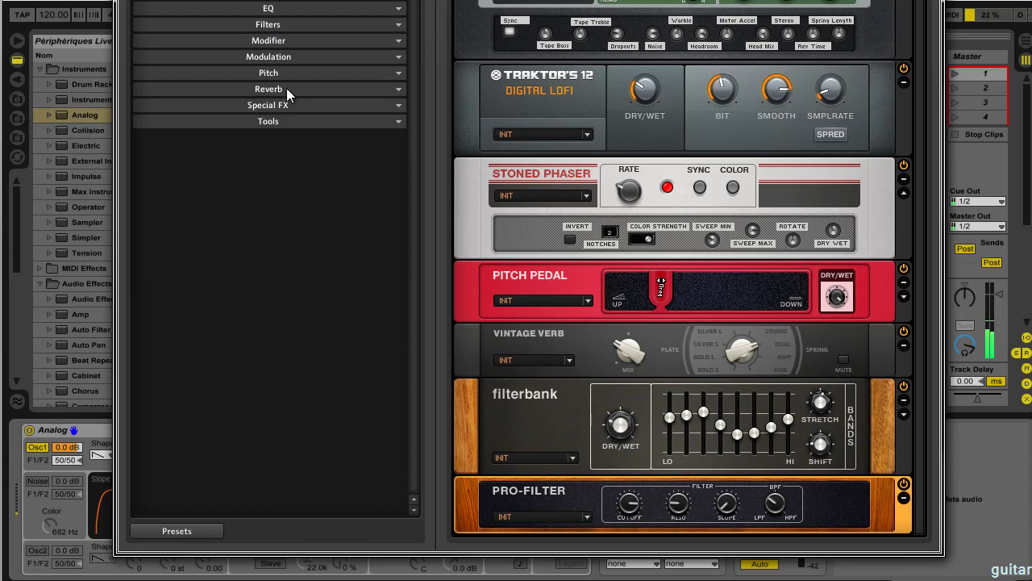
left_click(296, 58)
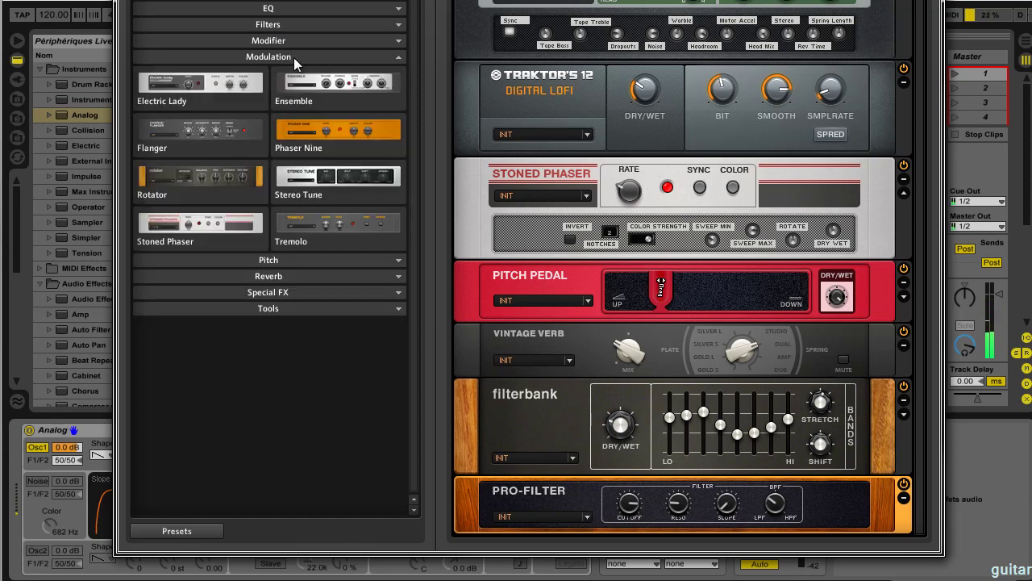
left_click(294, 57)
left_click(290, 41)
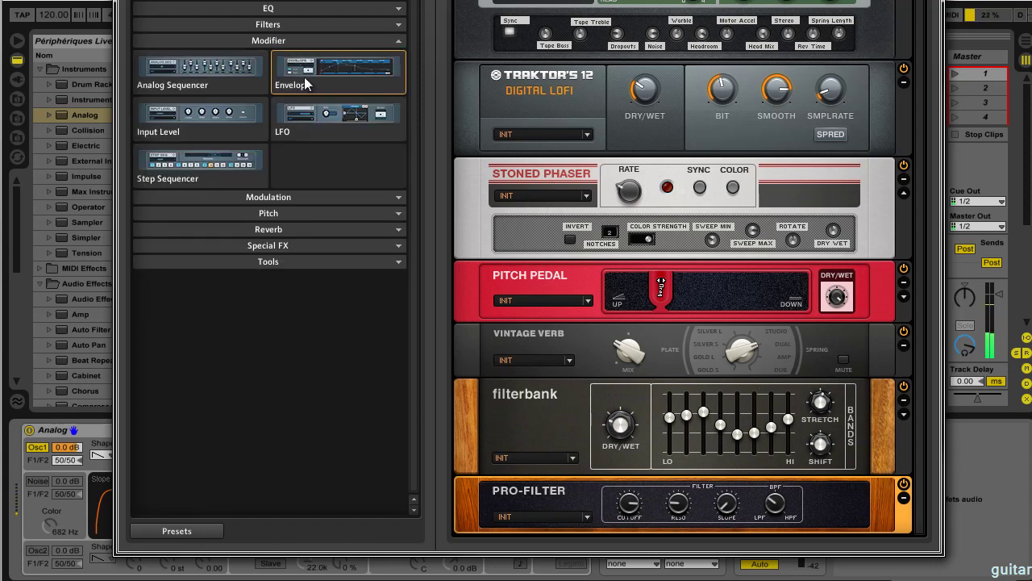
left_click_drag(323, 122, 575, 522)
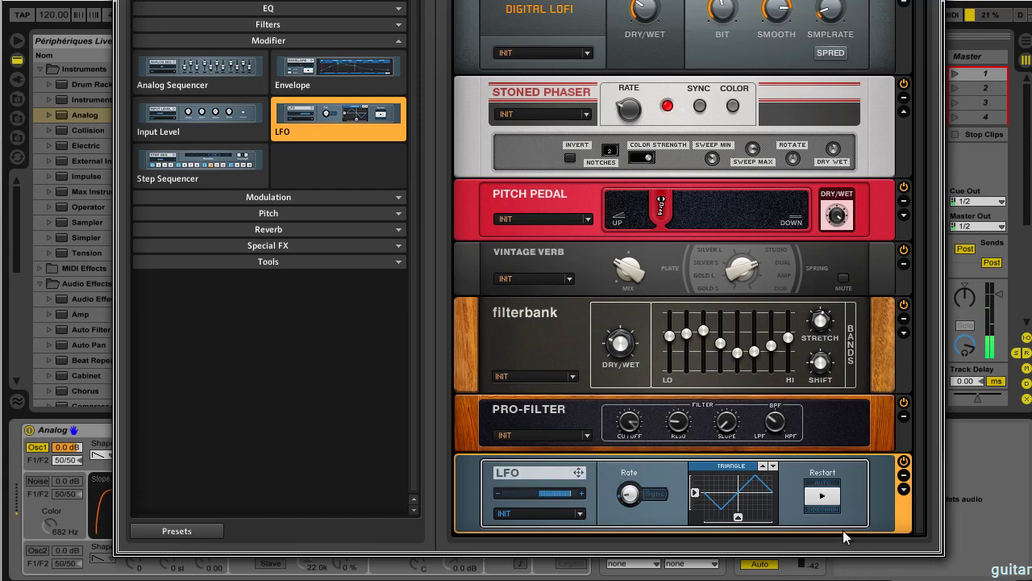
left_click(903, 488)
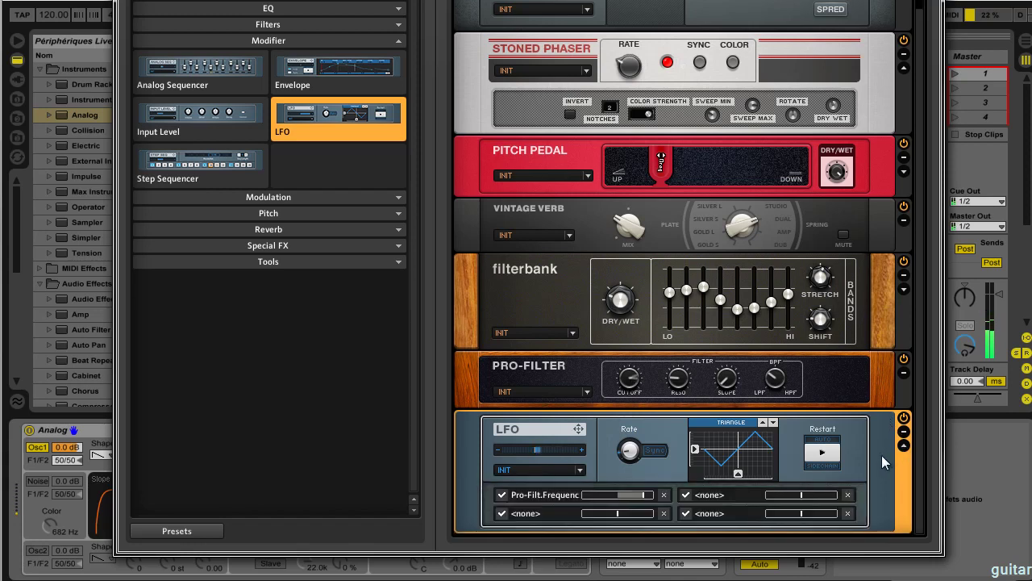
Step: Reduce the LFO's modulation amount on the Pro-Filter frequency, and readjust the Pro-Filter's cutoff and the Stoned Phaser's rate
left_click_drag(639, 496, 627, 496)
left_click_drag(631, 374, 631, 391)
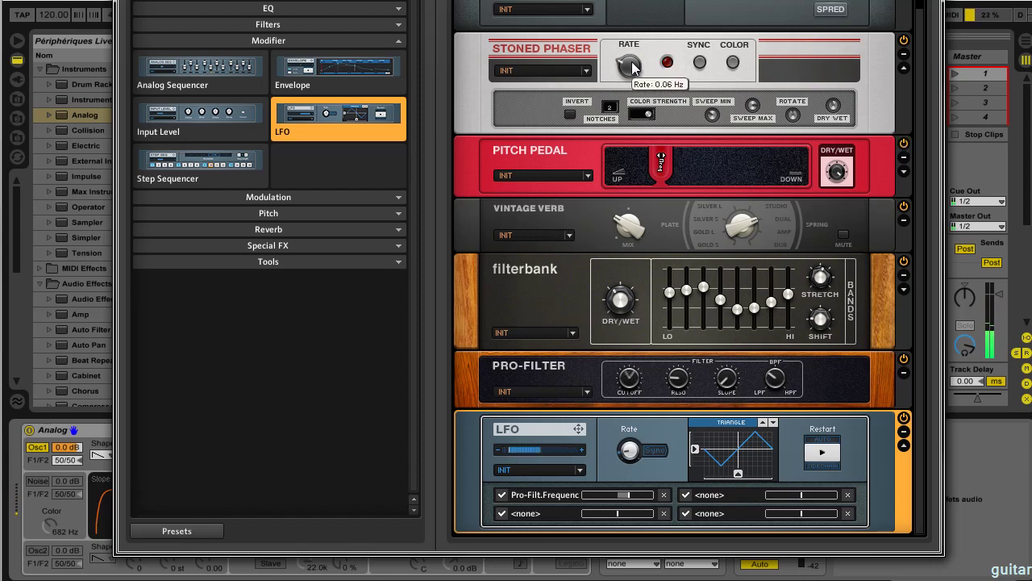
left_click_drag(632, 62, 632, 50)
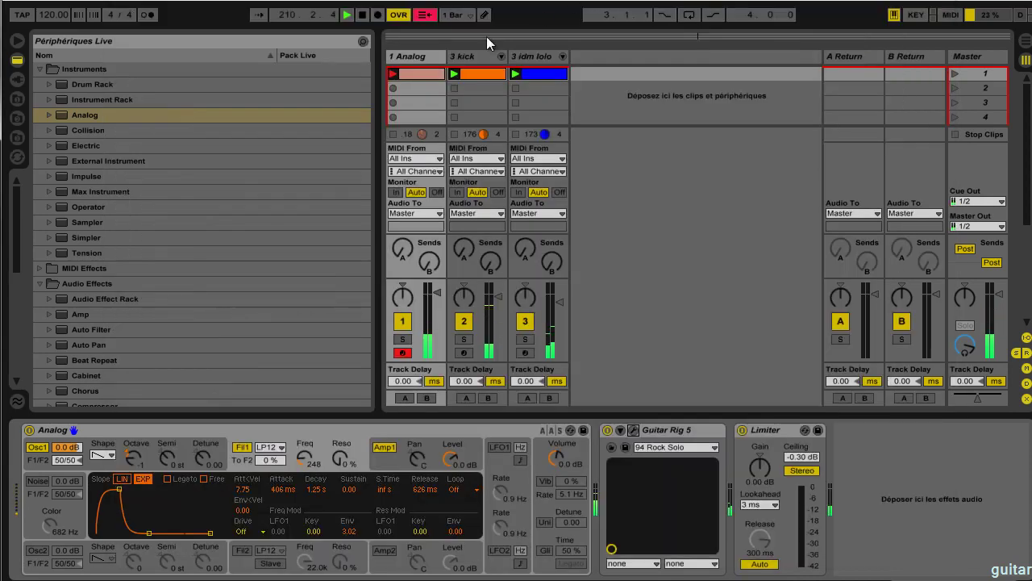
Step: Extend the Analog clip's loop to one bar and move bar 2's first D#3–A#2–F#2 chord to 1.3.3, lengthened to three sixteenths
left_click(435, 76)
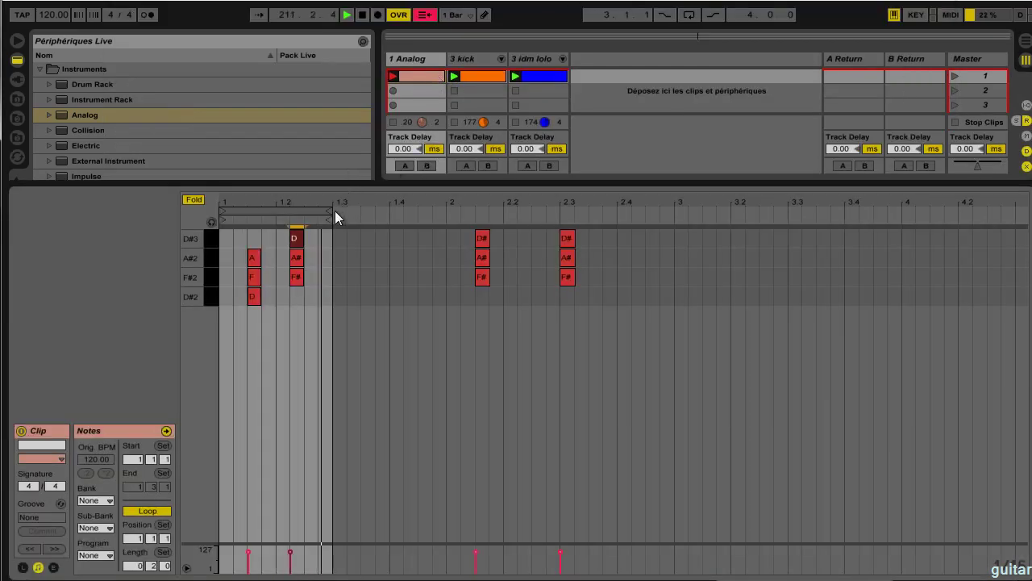
left_click_drag(331, 214, 443, 225)
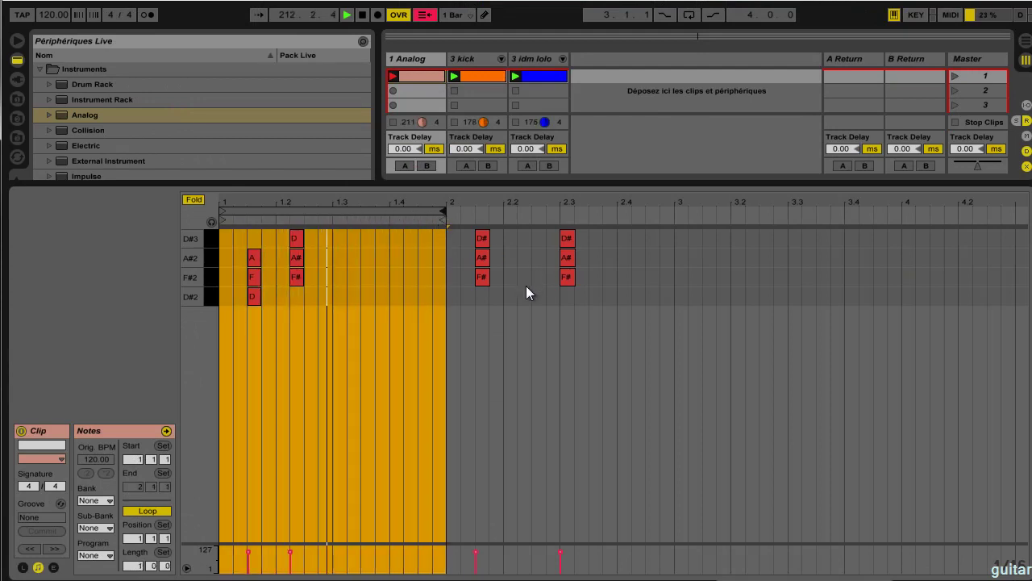
left_click_drag(526, 285, 386, 235)
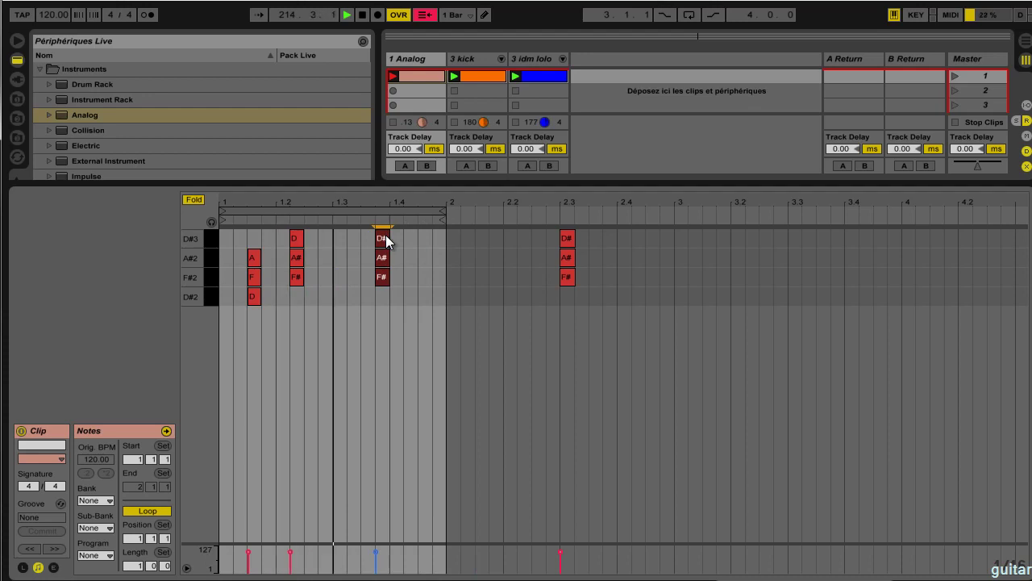
left_click_drag(386, 235, 371, 235)
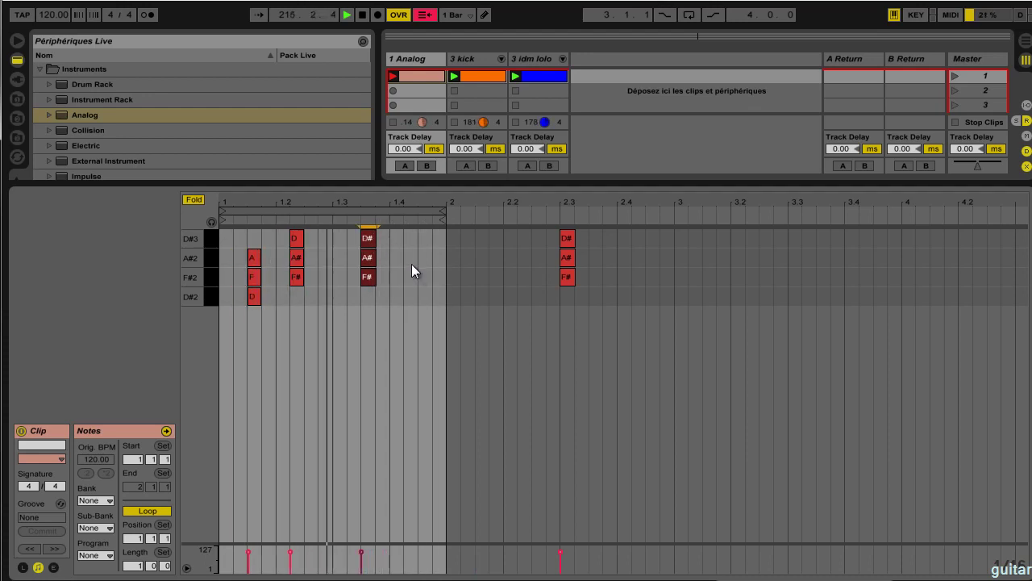
left_click_drag(374, 239, 402, 248)
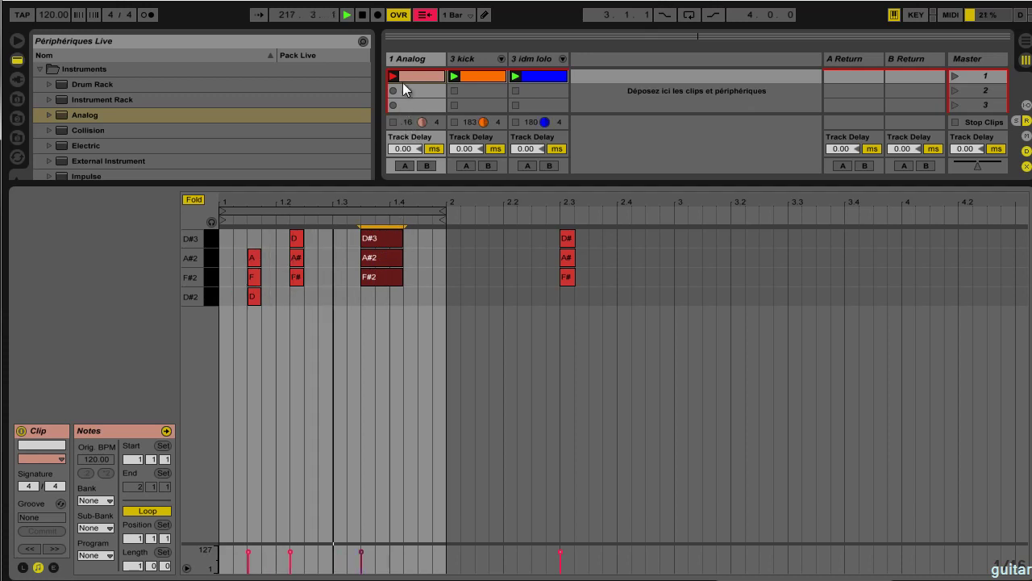
Step: Shape the Analog synth's Amp1 envelope with a 9 ms attack, 4.09 s decay, 0.51 sustain and 3.06 s release
left_click(413, 58)
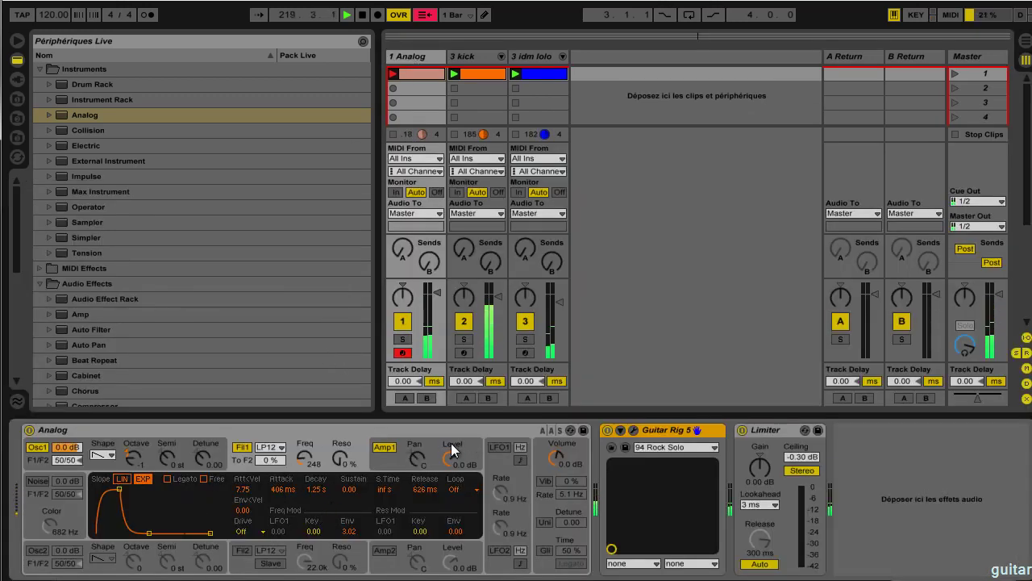
left_click(411, 450)
left_click_drag(128, 513, 99, 494)
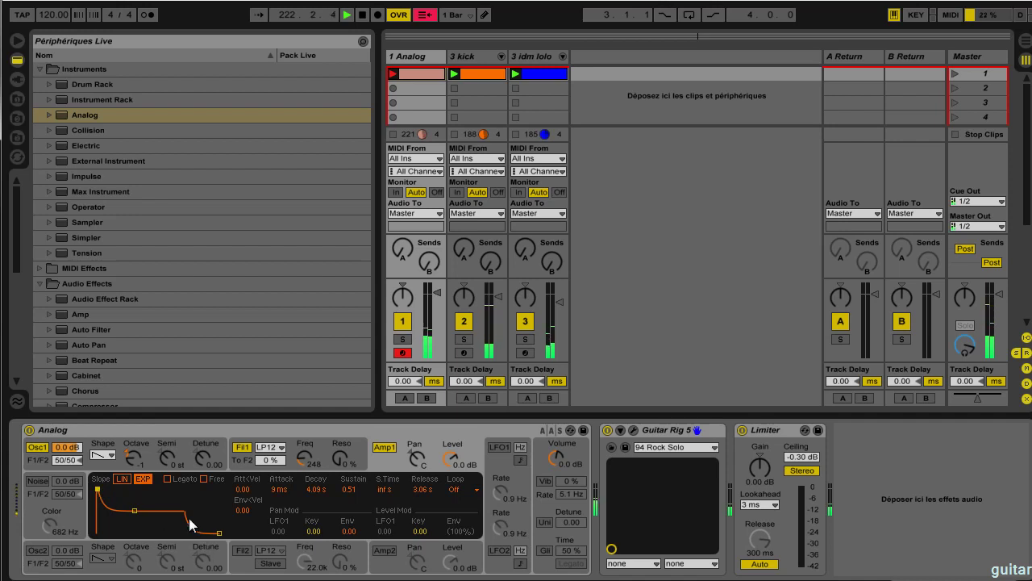
Step: Set the Analog synth's Fil1 frequency to 306 and its resonance to 30 %
left_click_drag(302, 456, 301, 456)
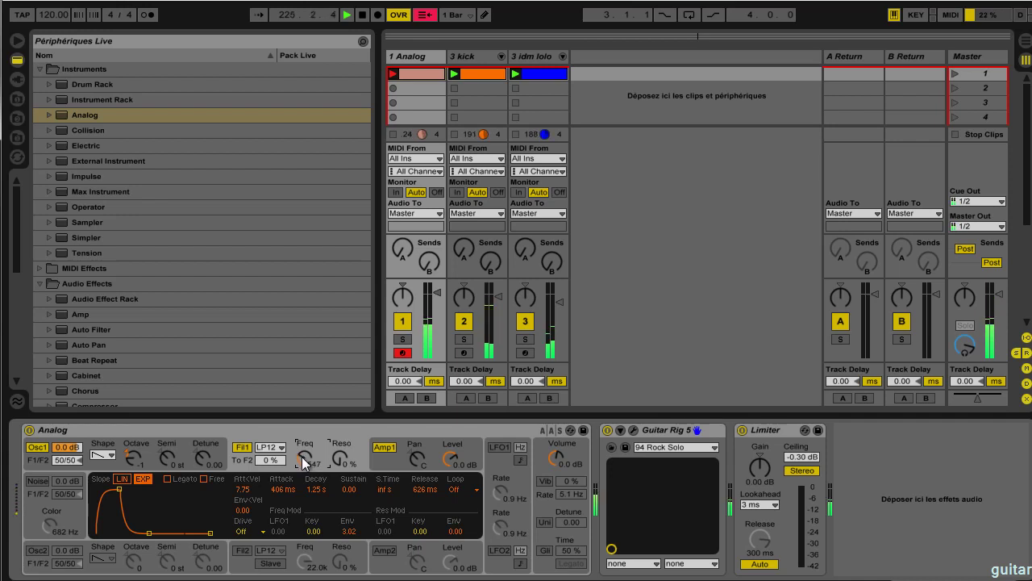
left_click_drag(302, 457, 338, 461)
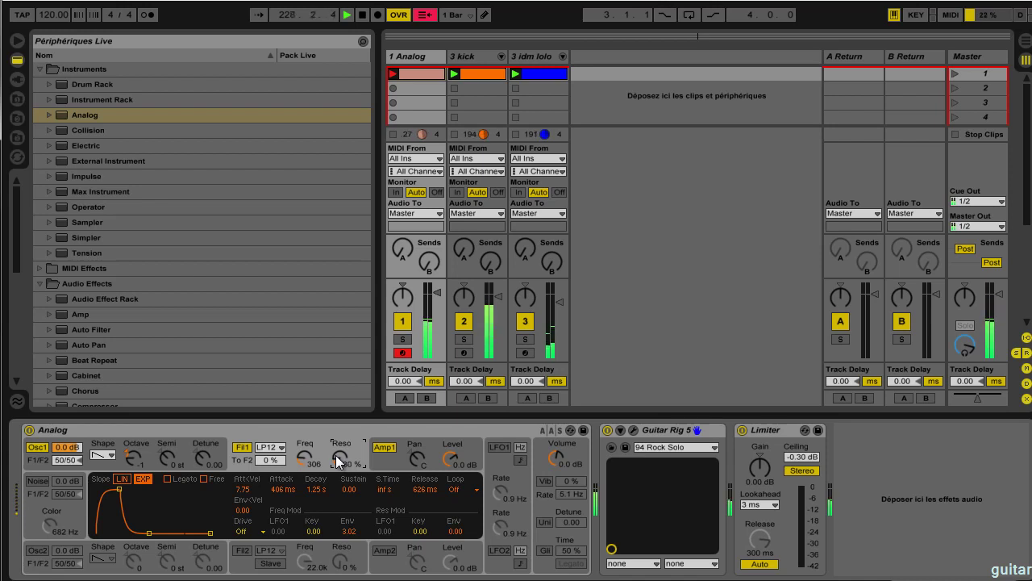
Step: With the kick and idm lolo clips stopped, lower the Analog's Fil1 frequency to 167, and relaunch scene 1
left_click(454, 135)
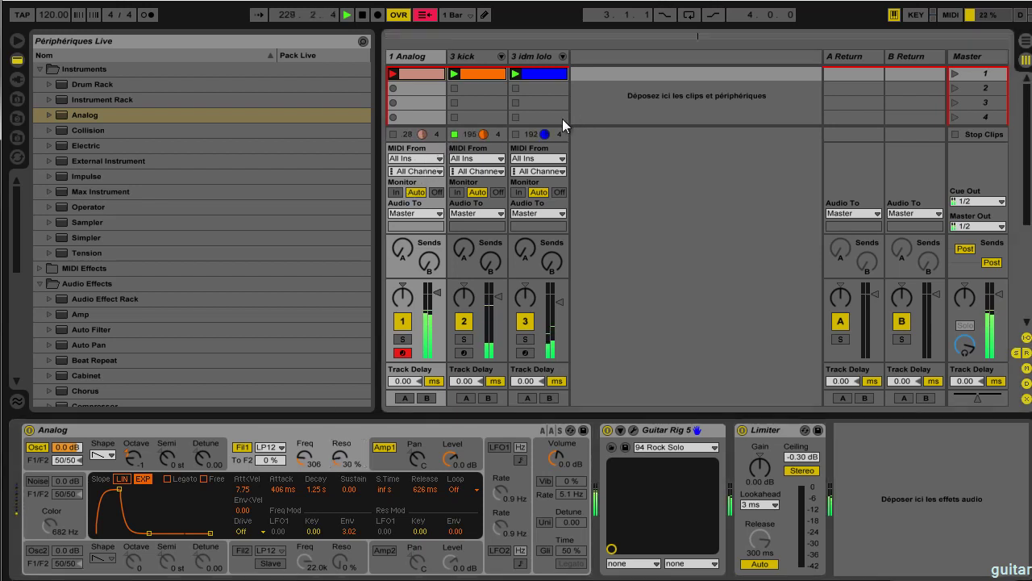
left_click(517, 134)
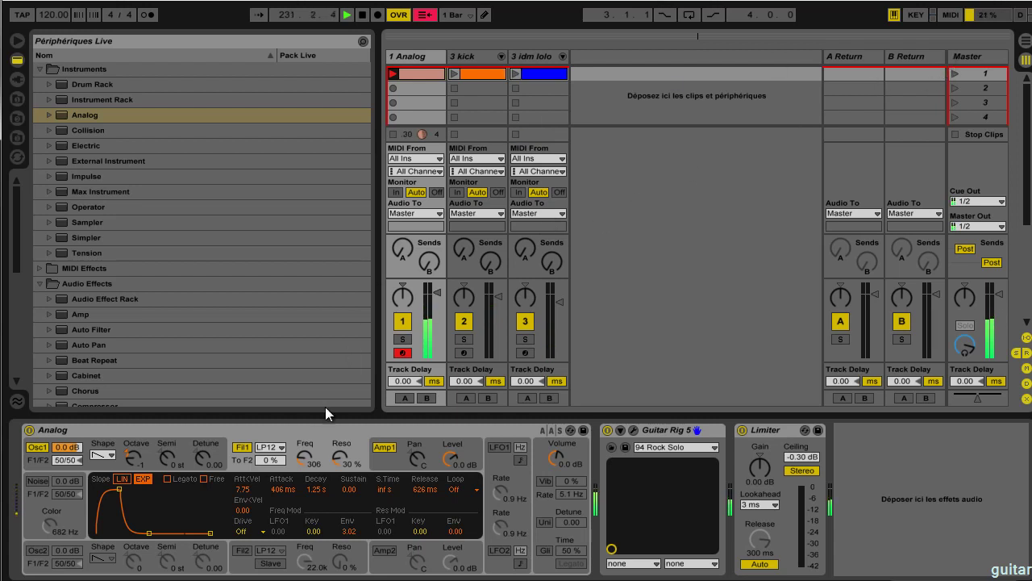
mouse_move(315, 461)
left_mouse_down()
mouse_move(305, 457)
mouse_move(307, 465)
left_mouse_up()
left_click(953, 75)
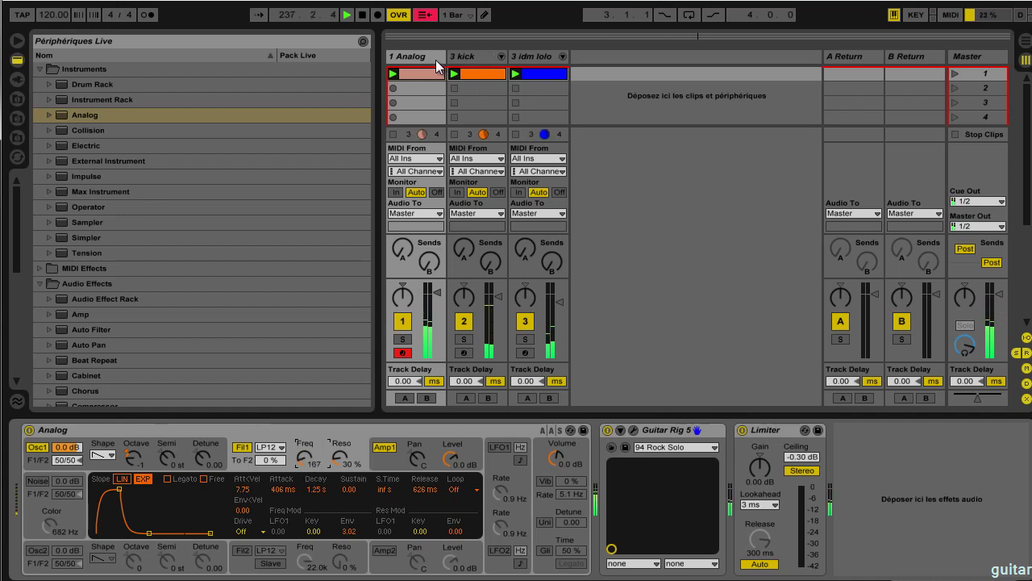
Step: Reopen the Guitar Rig 5 rack and lower the dry/wet mix of the Traktor's 12 Digital LoFi
left_click(634, 430)
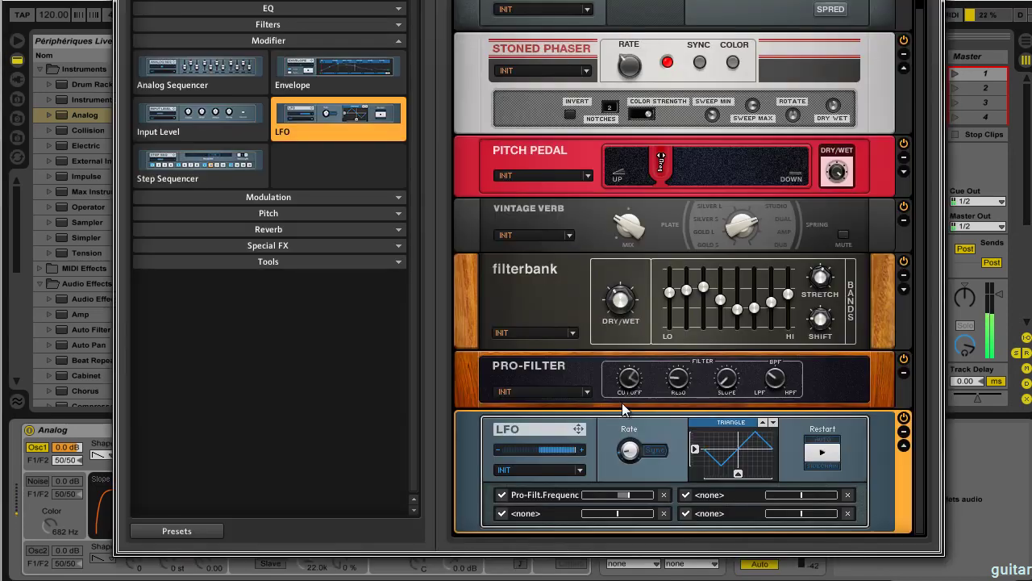
scroll(633, 164, "up", 3)
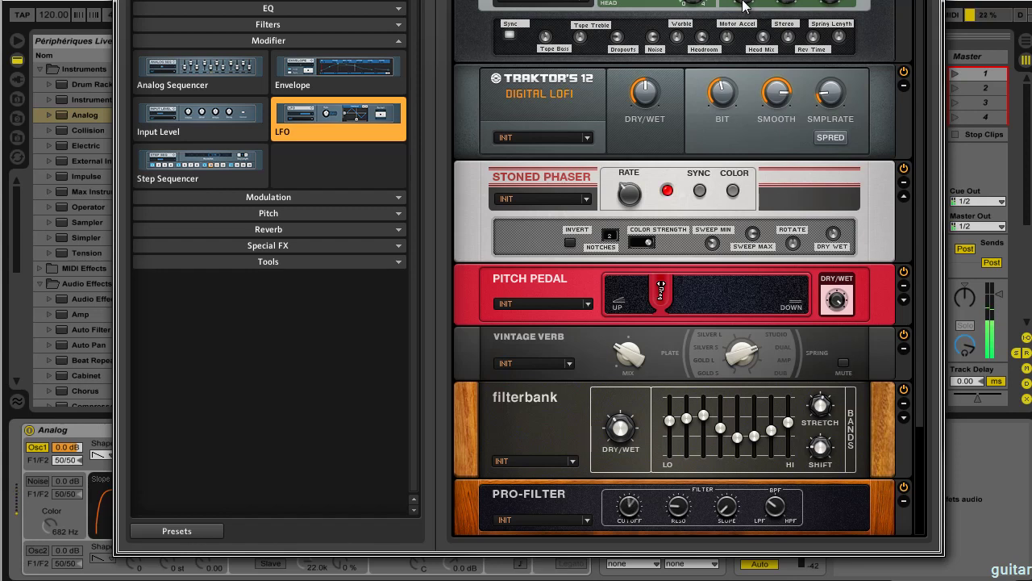
left_click_drag(655, 100, 656, 118)
Step: Try different Pitch Pedal positions and dry/wet mixes, bringing the pedal to about 37 %
left_click_drag(662, 297, 774, 321)
left_click_drag(841, 299, 854, 351)
left_click_drag(751, 282, 718, 284)
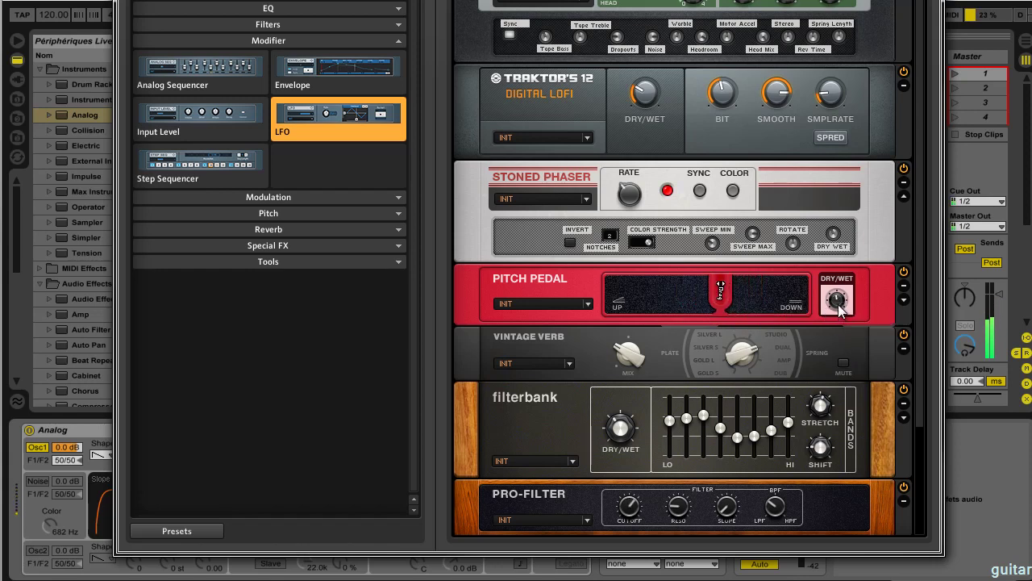
left_click_drag(838, 304, 840, 296)
left_click_drag(720, 286, 680, 282)
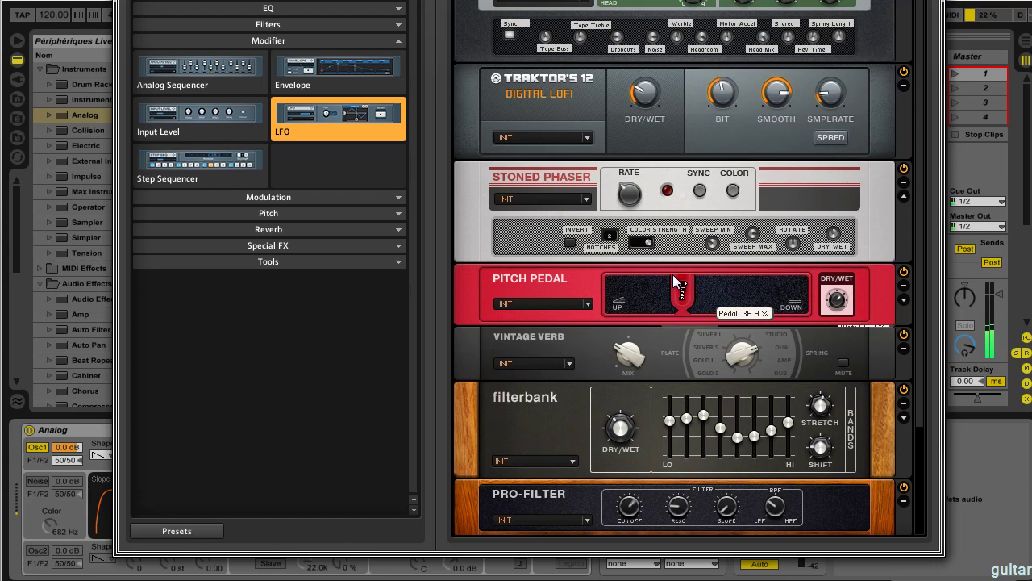
left_click_drag(680, 282, 681, 282)
Step: Load the Harmony +5th/+7th preset on the Pitch Pedal and try the pedal further toward Down
left_click(591, 308)
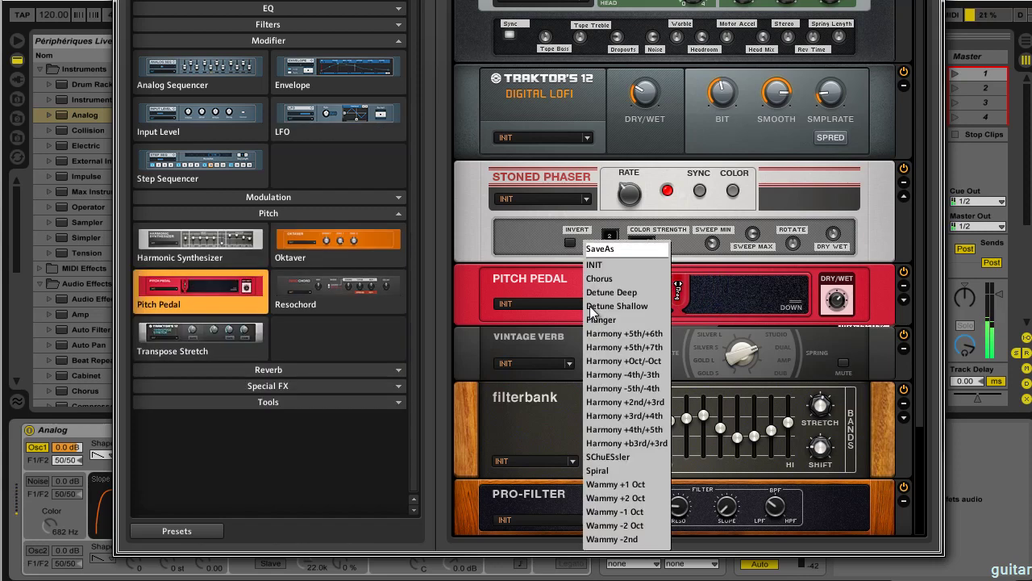
left_click(625, 346)
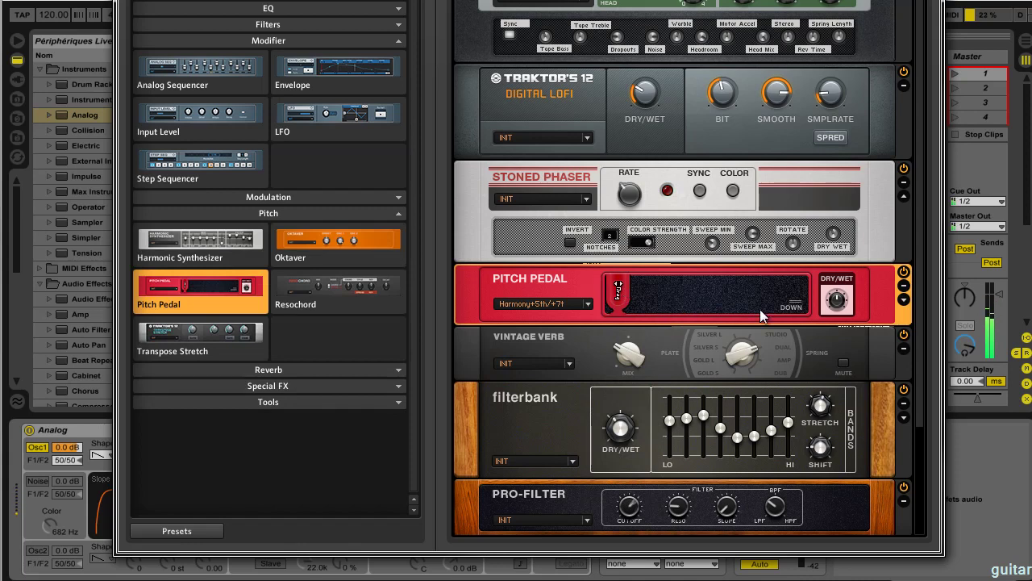
left_click_drag(620, 288, 765, 297)
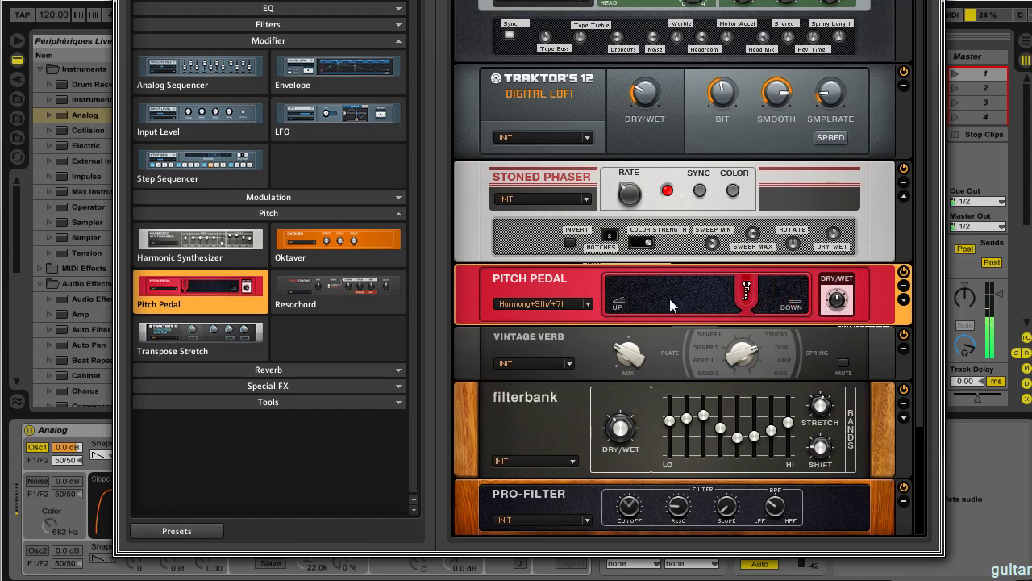
Step: Load the Wammy -1 Oct preset on the Pitch Pedal, set the pedal to 25 % and adjust its dry/wet mix
left_click(588, 304)
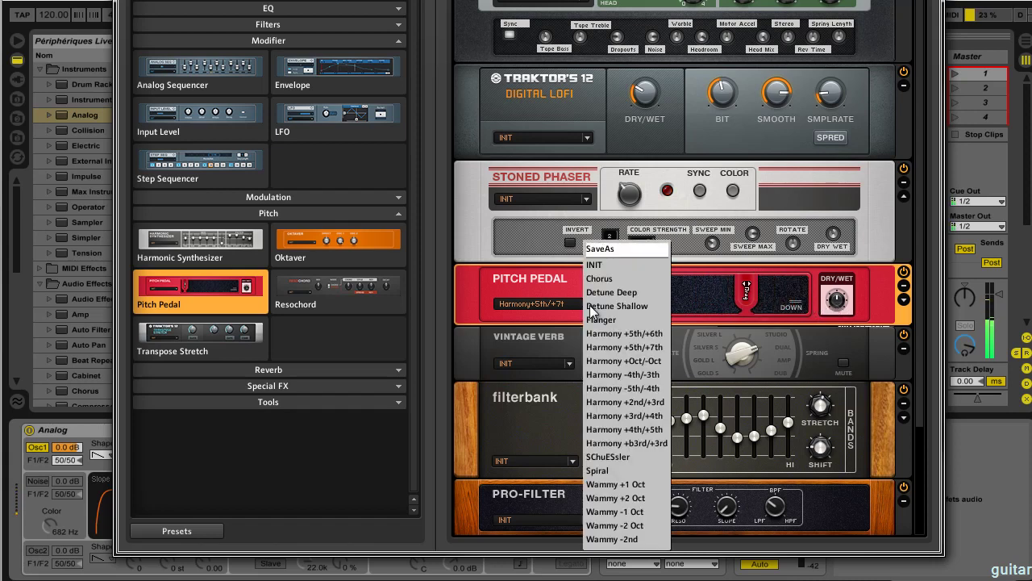
left_click(649, 511)
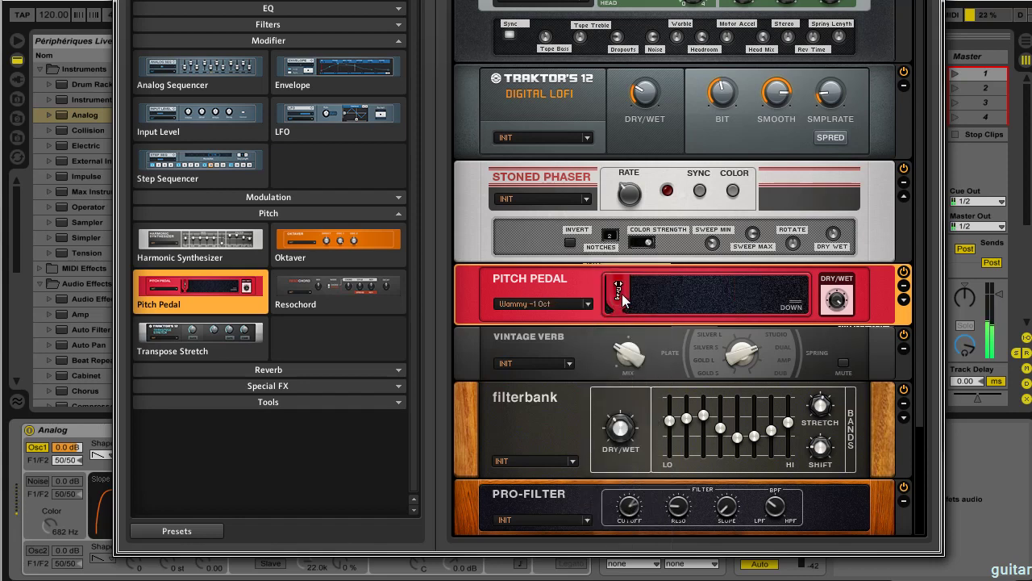
left_click_drag(625, 311, 675, 316)
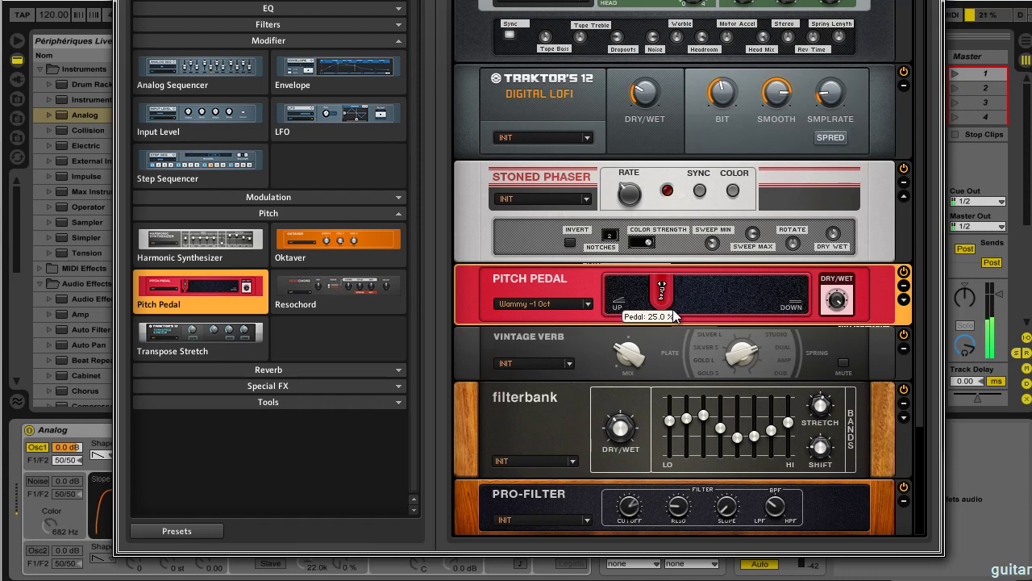
left_click_drag(839, 306, 855, 347)
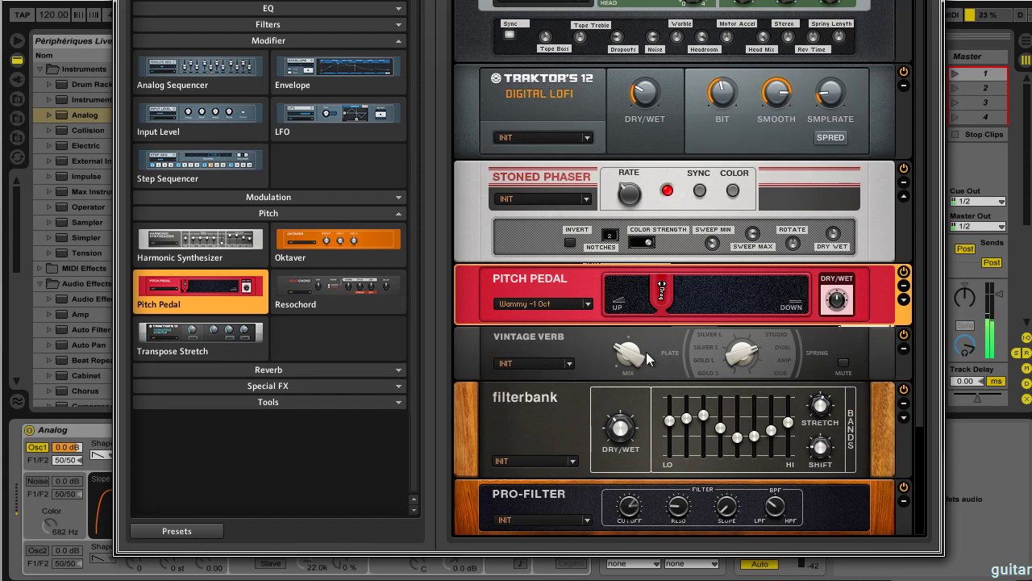
Step: Try the Studio Reverb in place of the Vintage Verb, adjusting its room size and dry/wet mix
left_click_drag(636, 358, 660, 443)
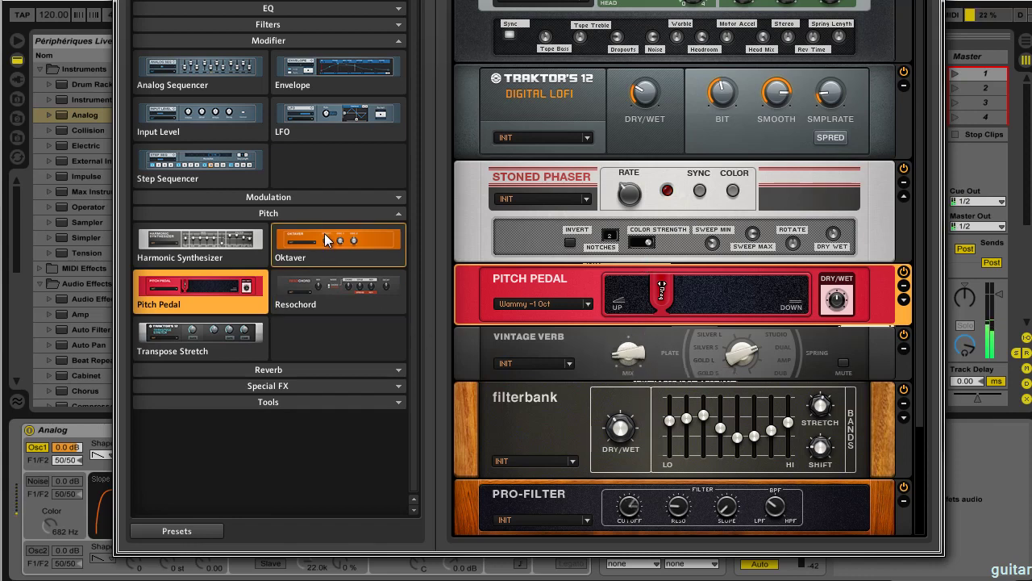
left_click(281, 370)
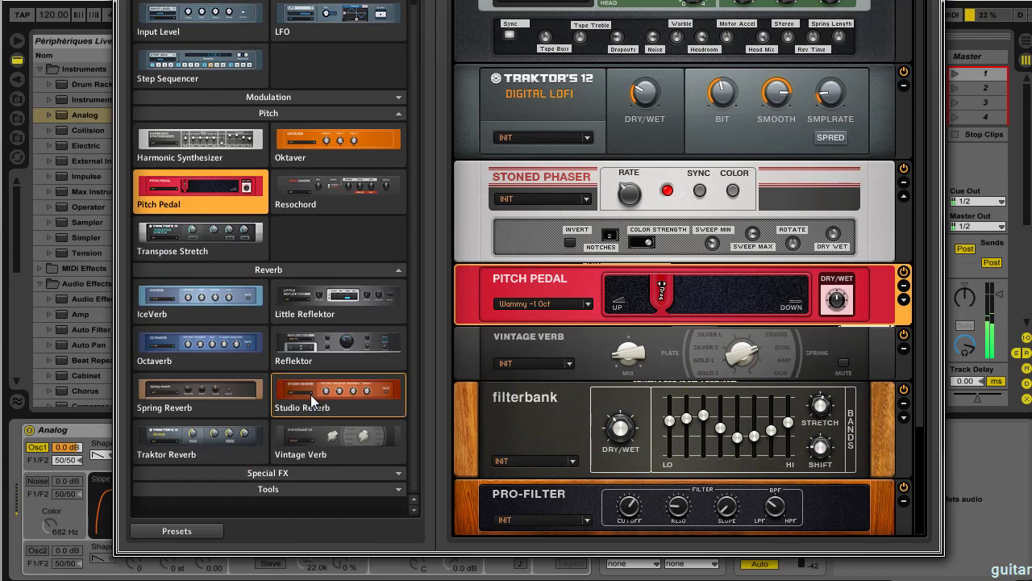
left_click_drag(310, 394, 583, 355)
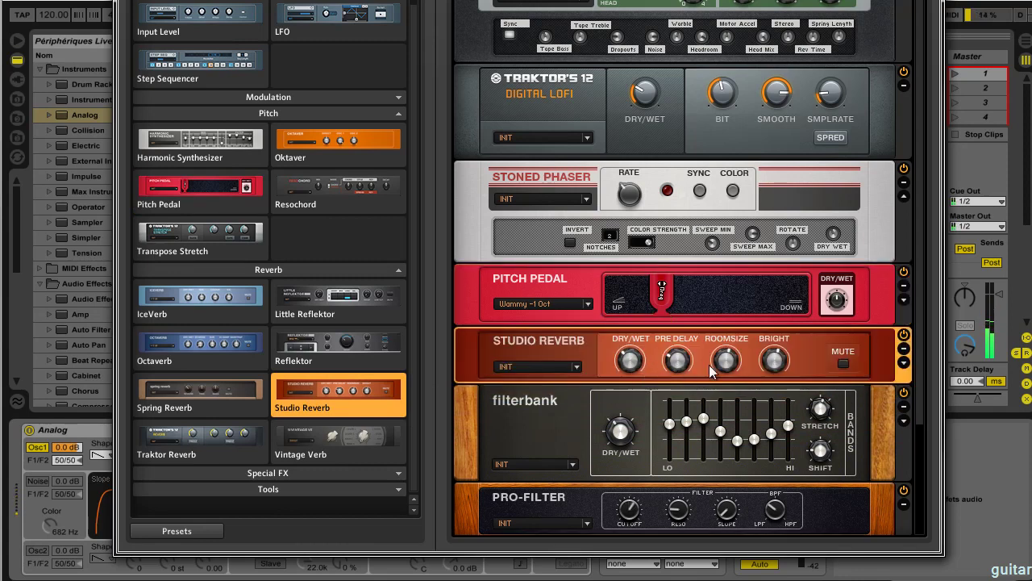
left_click_drag(727, 363, 727, 340)
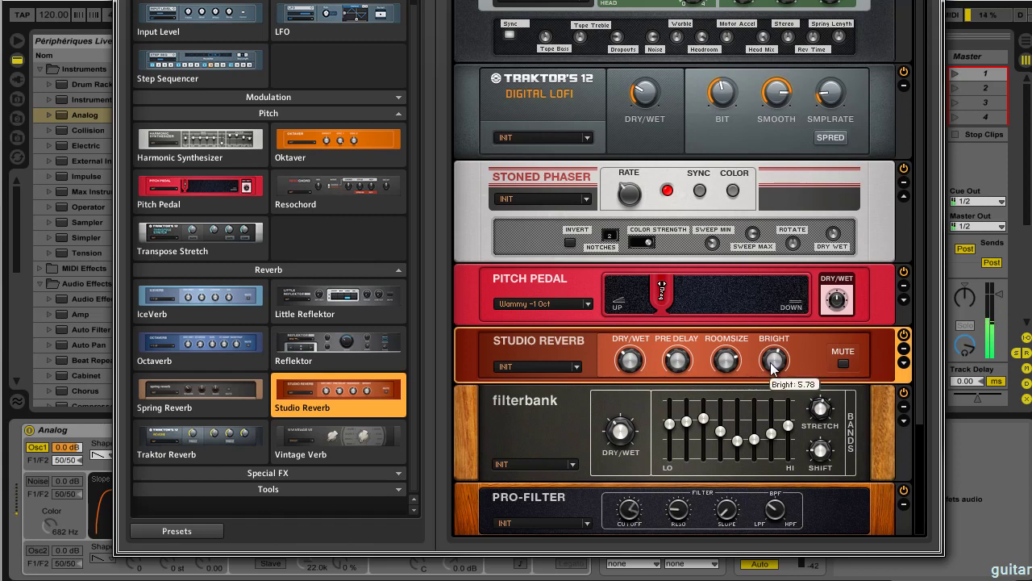
left_click_drag(630, 361, 654, 360)
Step: Replace the Studio Reverb with the Octaverb, raise its ER mode and size, and lower its basstrap
left_click_drag(200, 345, 549, 355)
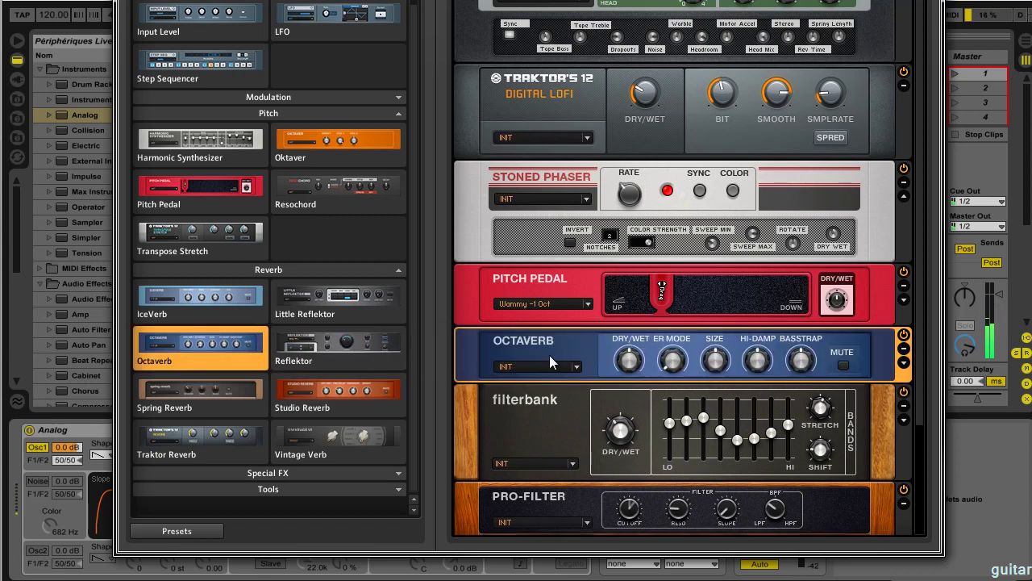
left_click_drag(676, 362, 685, 316)
left_click_drag(709, 351, 711, 330)
left_click_drag(801, 353, 812, 424)
Step: Reshape the Filterbank with raised middle bands and lowered low and high bands, and adjust its dry/wet mix
left_click_drag(671, 422, 680, 452)
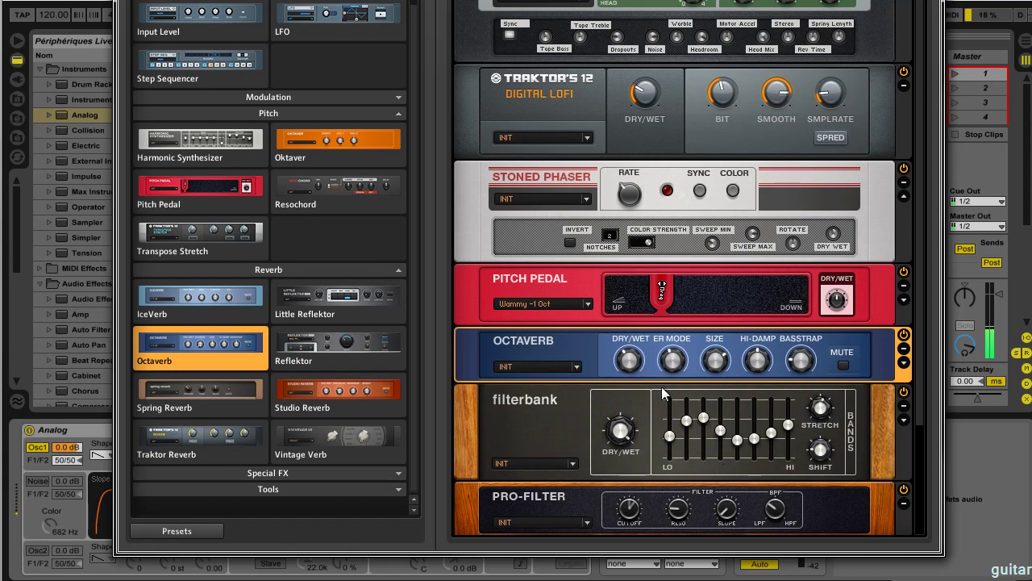
left_click_drag(737, 438, 748, 399)
mouse_move(686, 420)
left_mouse_down()
mouse_move(687, 429)
mouse_move(754, 418)
mouse_move(789, 435)
mouse_move(799, 468)
left_mouse_up()
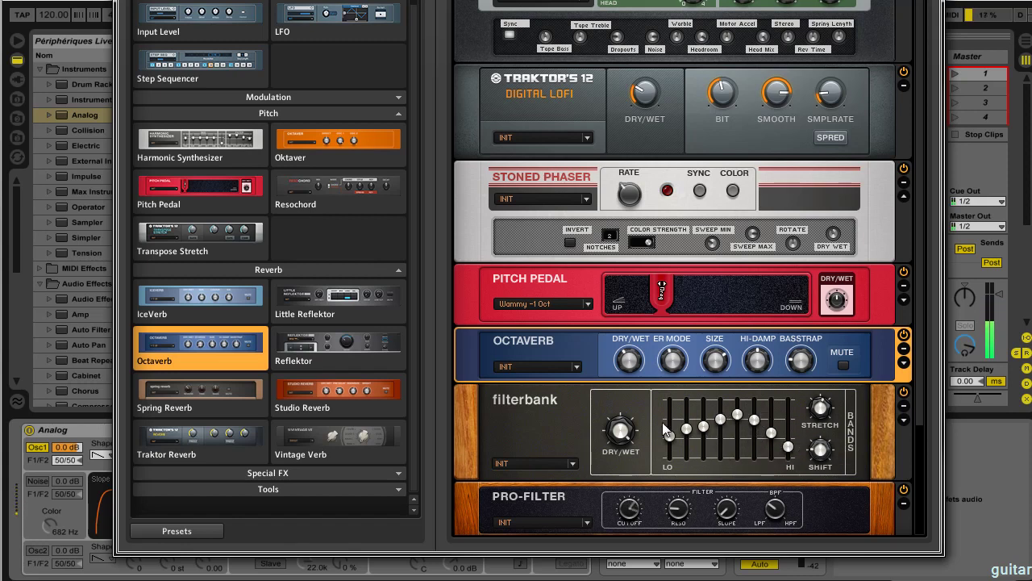
left_click_drag(630, 432, 684, 452)
Step: Readjust the Pro-Filter's cutoff and its LPF/BPF/HPF filter mode
scroll(684, 452, "down", 2)
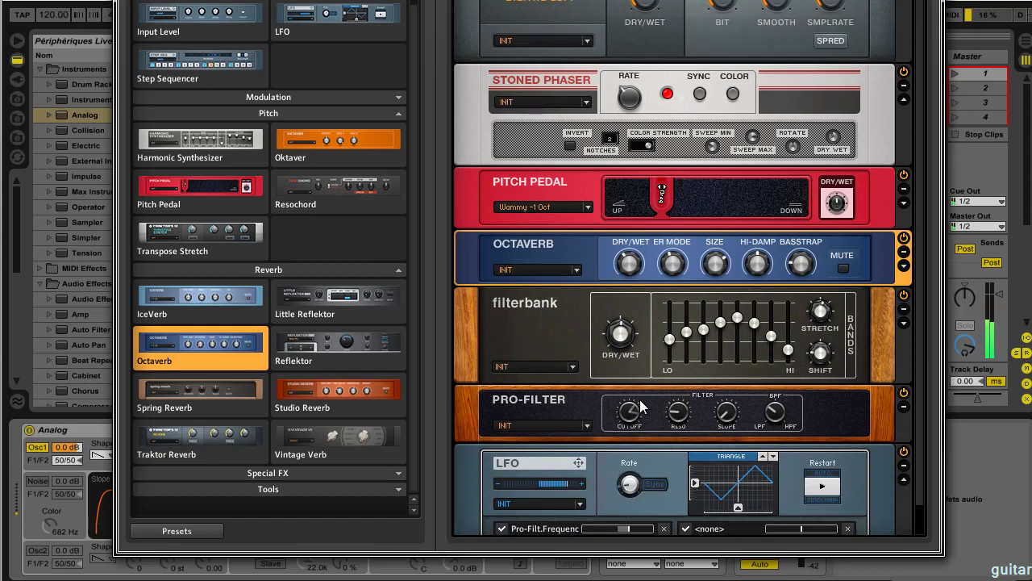
left_click_drag(630, 412, 648, 452)
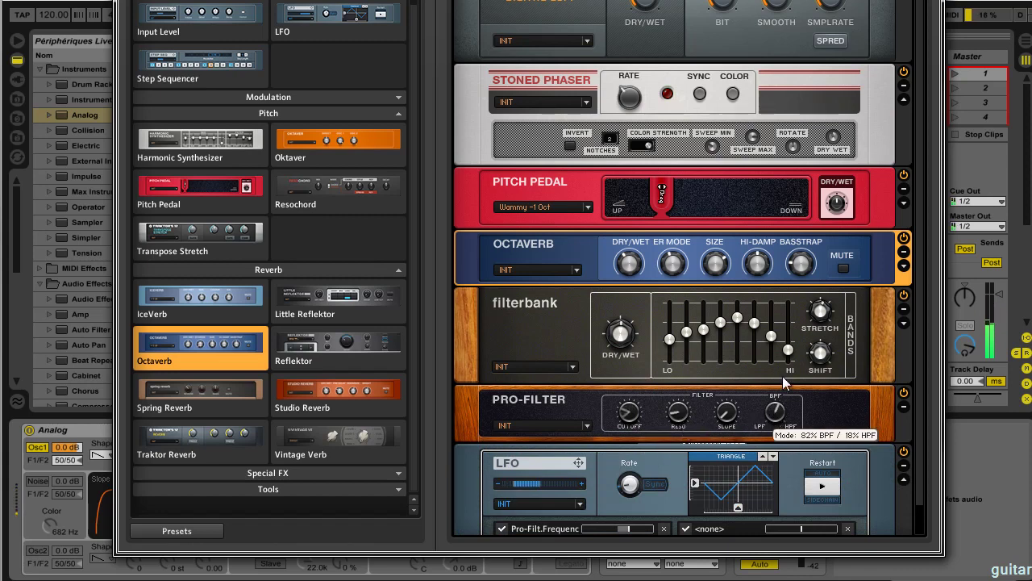
left_click(628, 415)
left_click_drag(630, 415, 639, 364)
left_click_drag(765, 414, 787, 473)
scroll(682, 431, "down", 1)
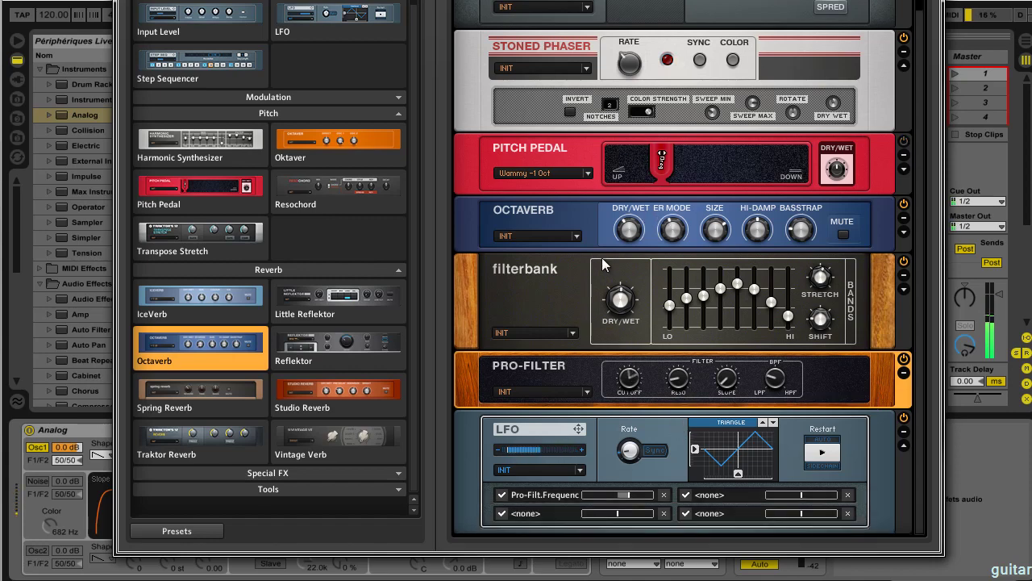
Step: Push the Pitch Pedal's slider to the Down end and readjust the Octaverb's dry/wet mix
scroll(767, 180, "up", 4)
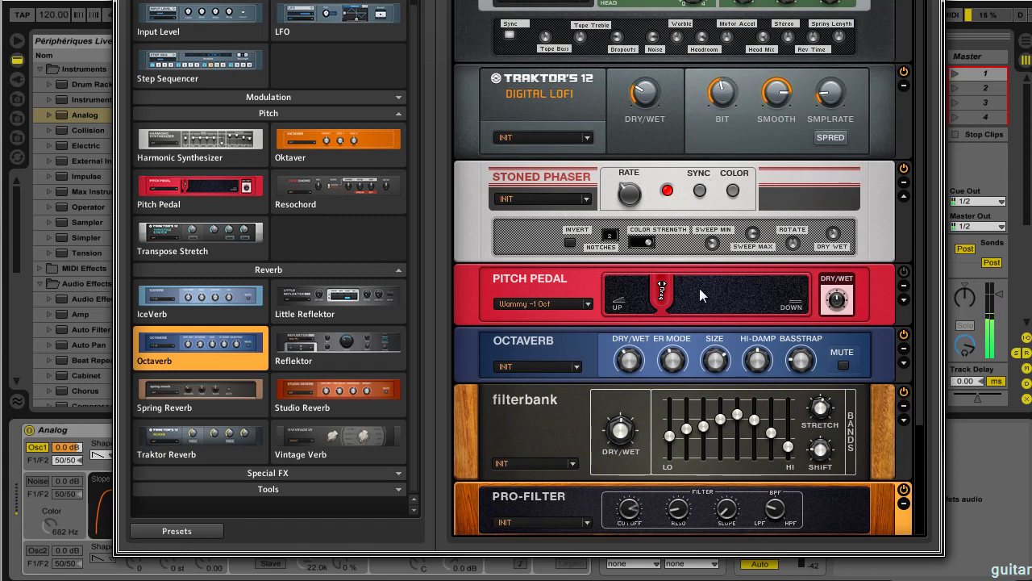
left_click_drag(699, 300, 877, 304)
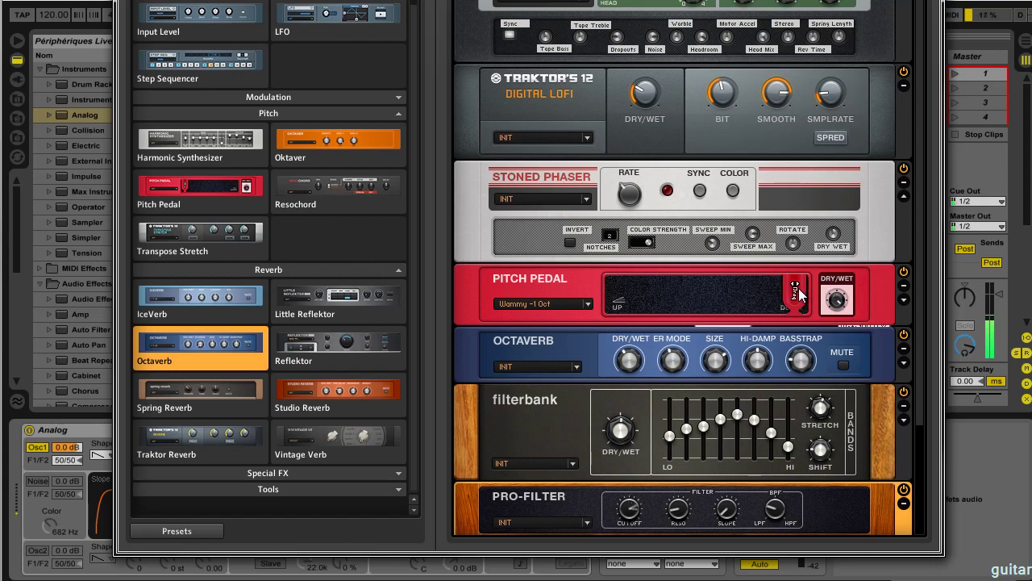
mouse_move(637, 377)
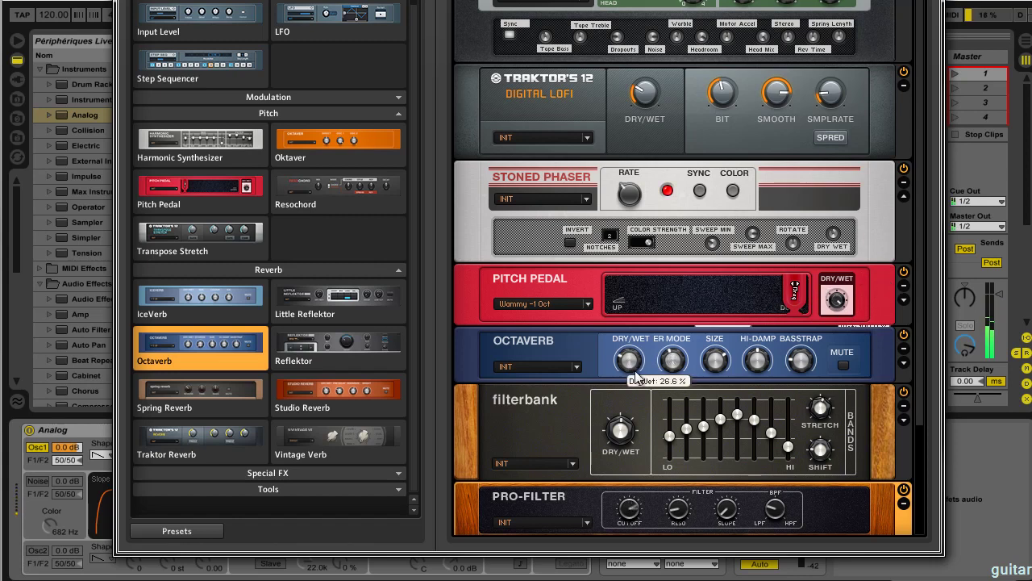
left_click_drag(636, 377, 662, 369)
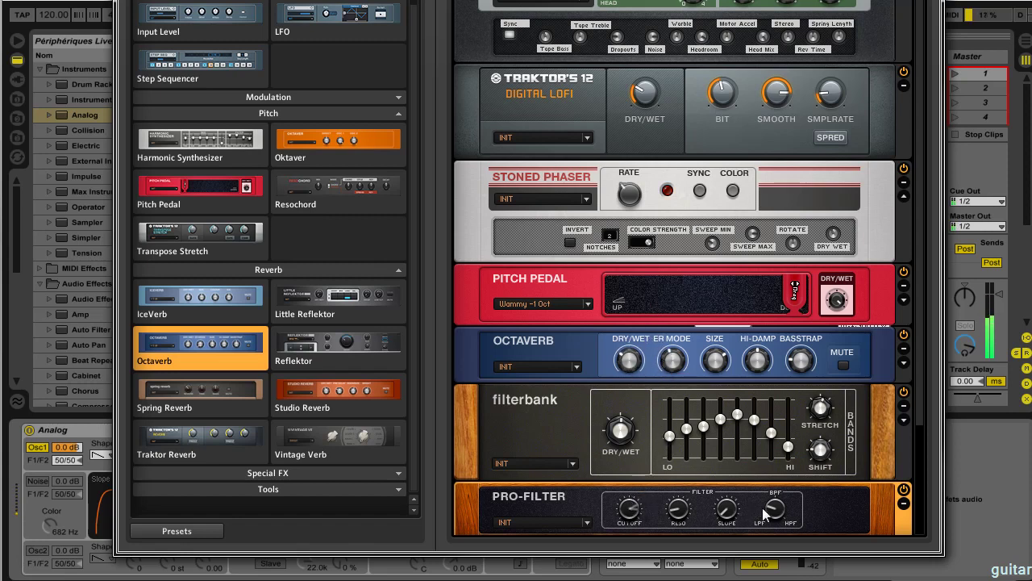
Step: Turn the Pro-Filter's filter mode to the BPF position
left_click_drag(772, 510, 803, 486)
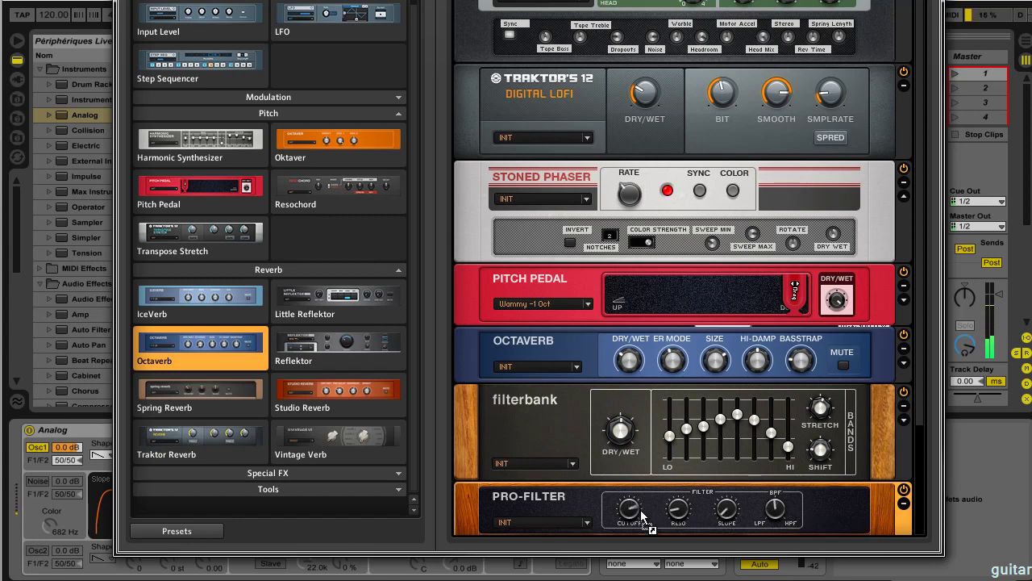
scroll(647, 525, "down", 3)
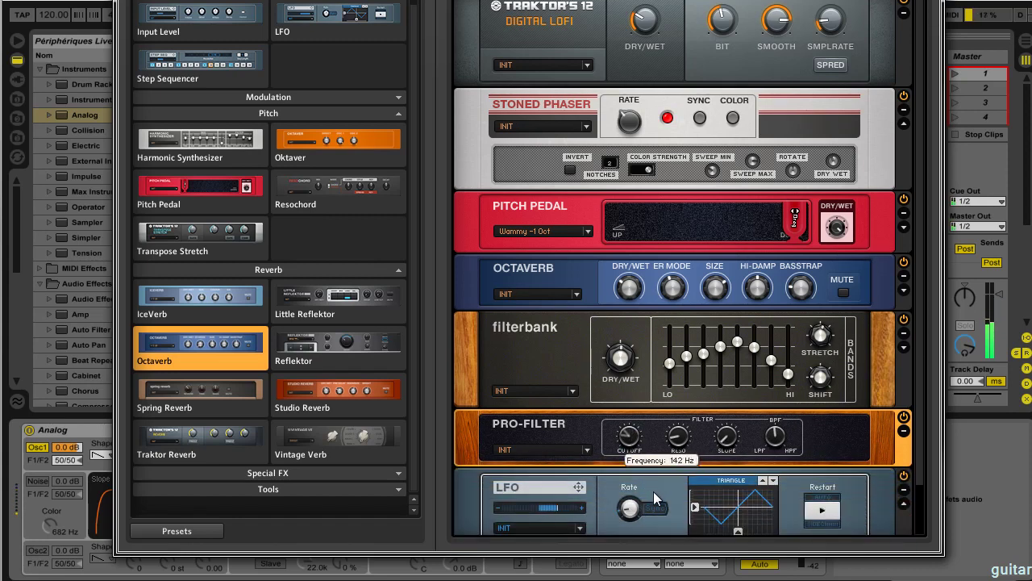
scroll(653, 492, "down", 3)
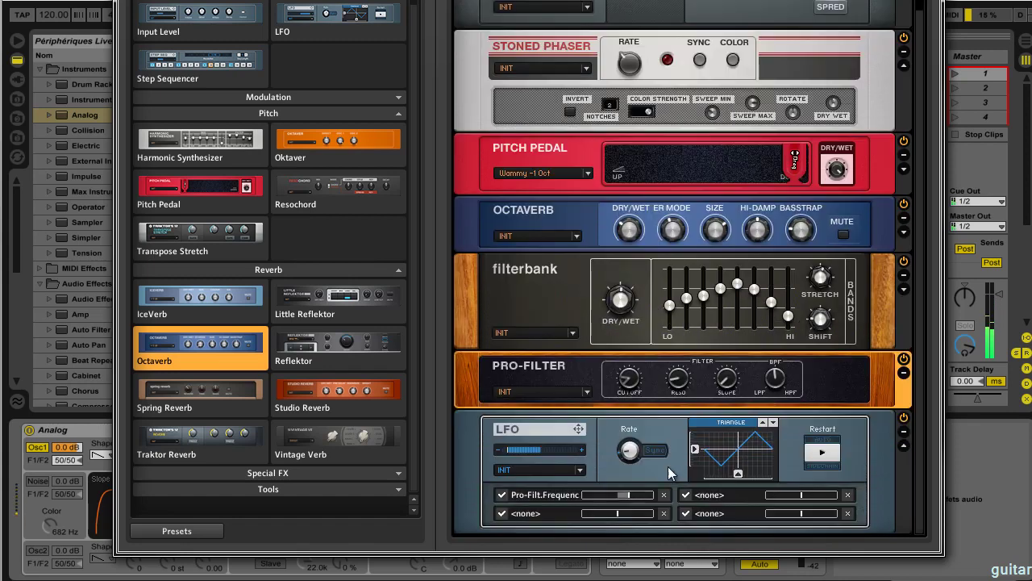
mouse_move(632, 380)
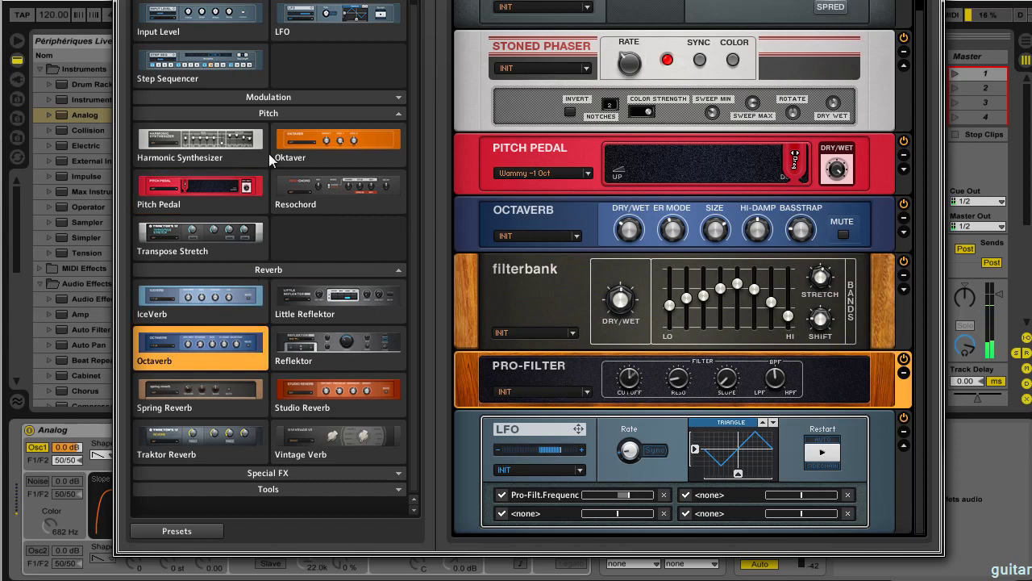
Step: Add an Envelope modifier to the rack between the Pro-Filter and the LFO
left_click(268, 98)
left_click(268, 98)
left_click(300, 112)
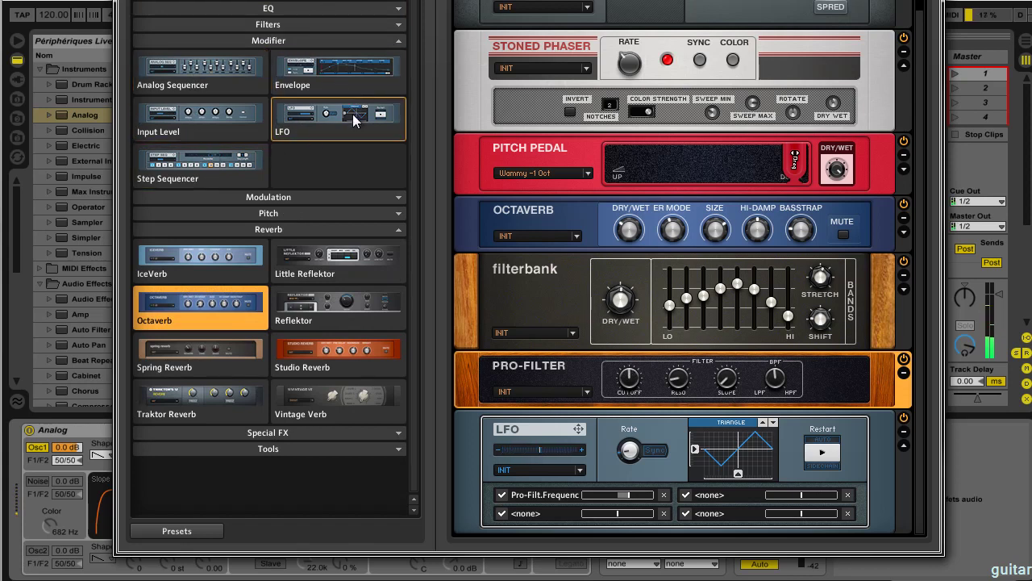
left_click_drag(329, 85, 576, 411)
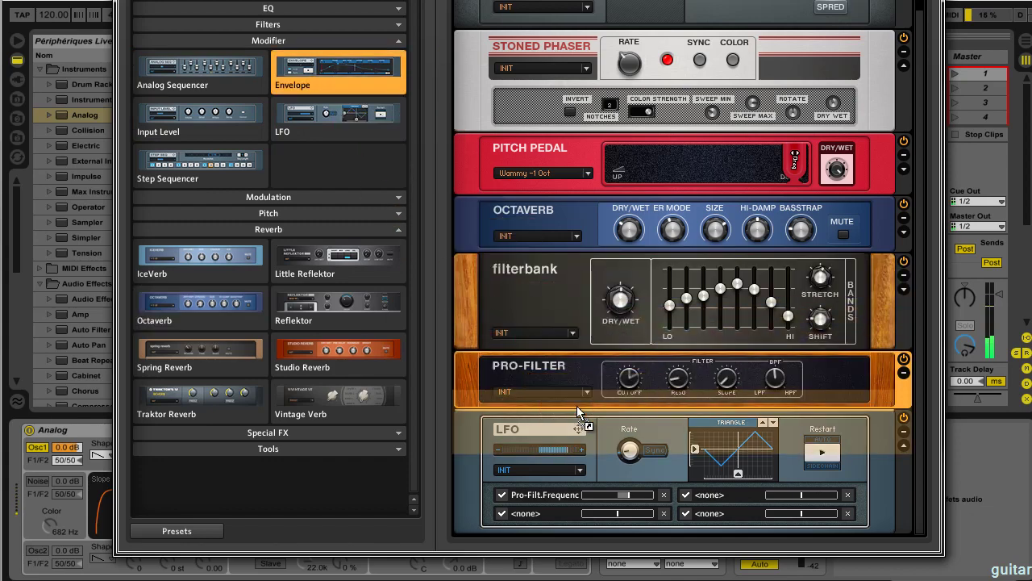
scroll(678, 480, "down", 3)
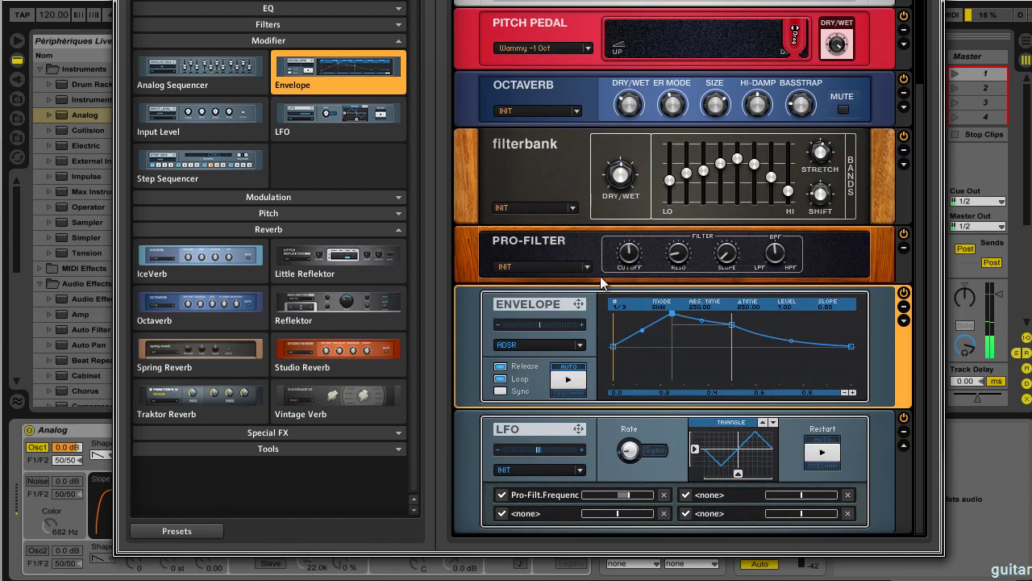
Step: Assign the Envelope to the Pitch Pedal's dry/wet control and pull its modulation amount down to negative
left_click_drag(579, 301, 839, 48)
left_click(904, 321)
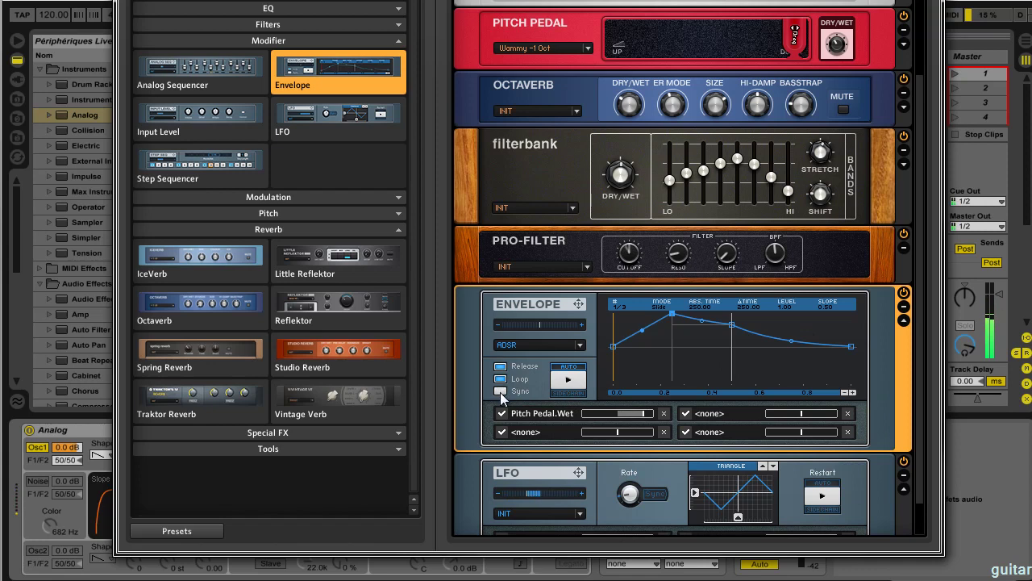
left_click_drag(640, 412, 621, 412)
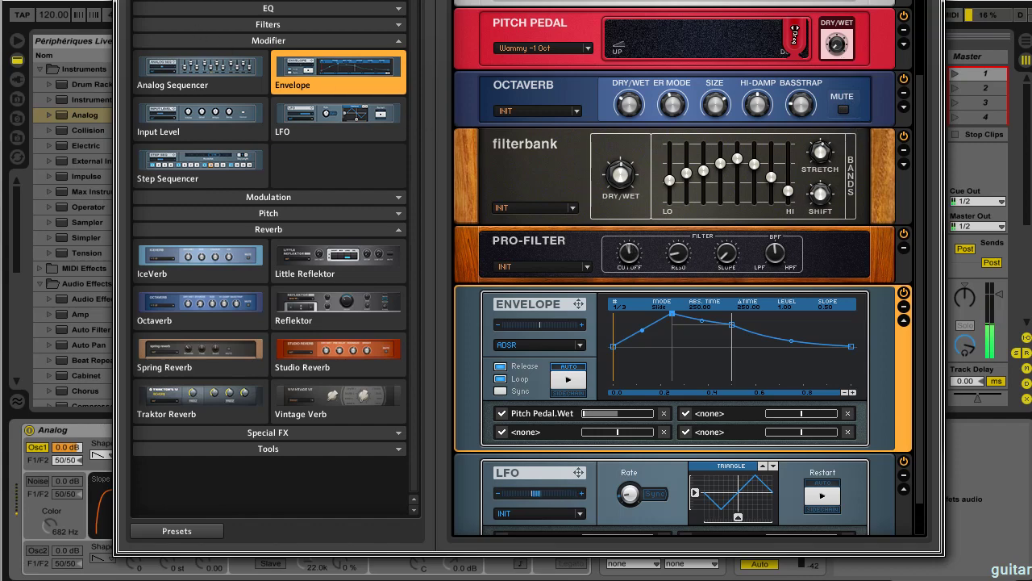
Step: Compare the Analog track with Guitar Rig 5 bypassed and active, stopping the kick and idm lolo clips
key("ctrl+alt+p")
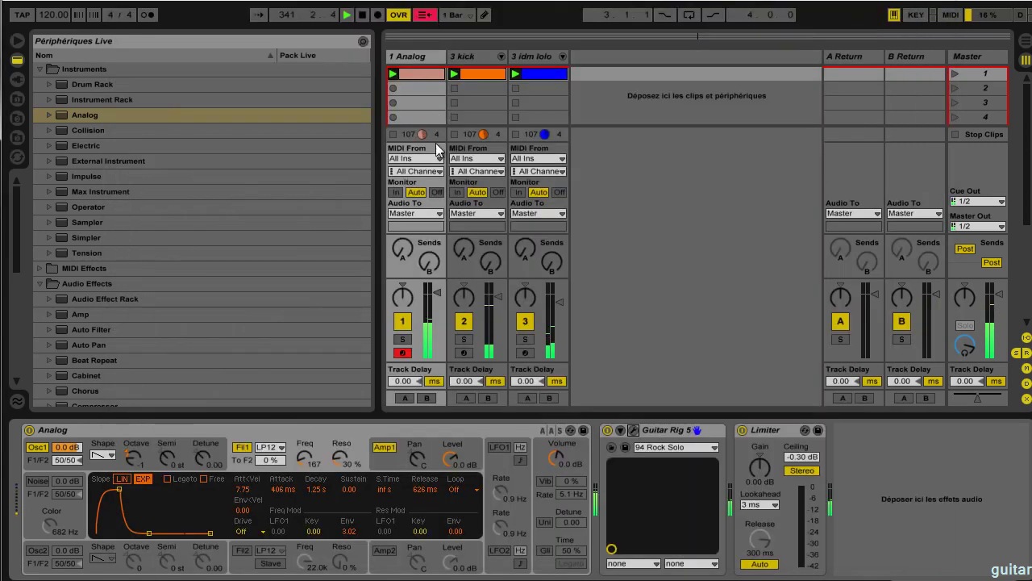
left_click(608, 430)
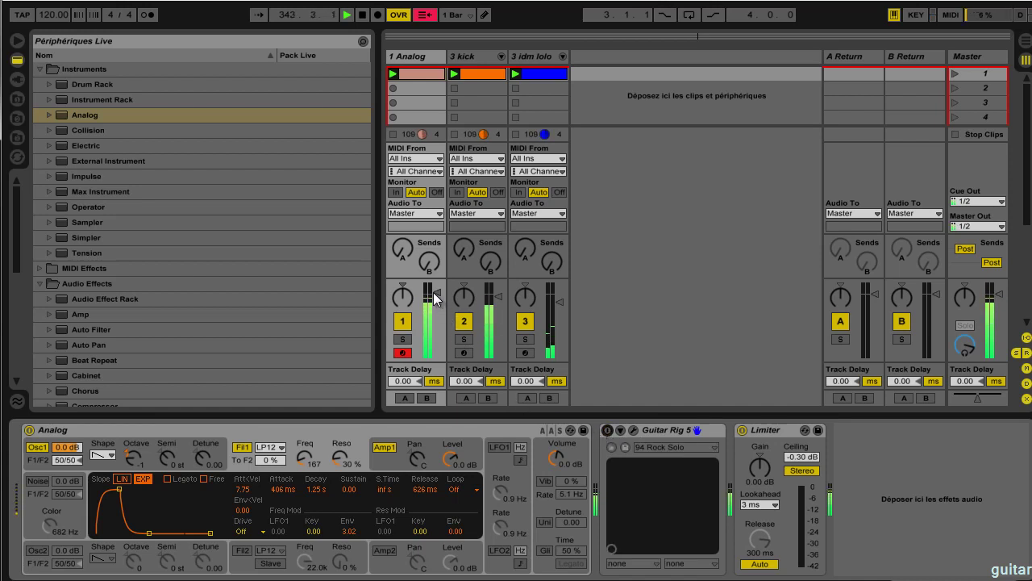
left_click(453, 134)
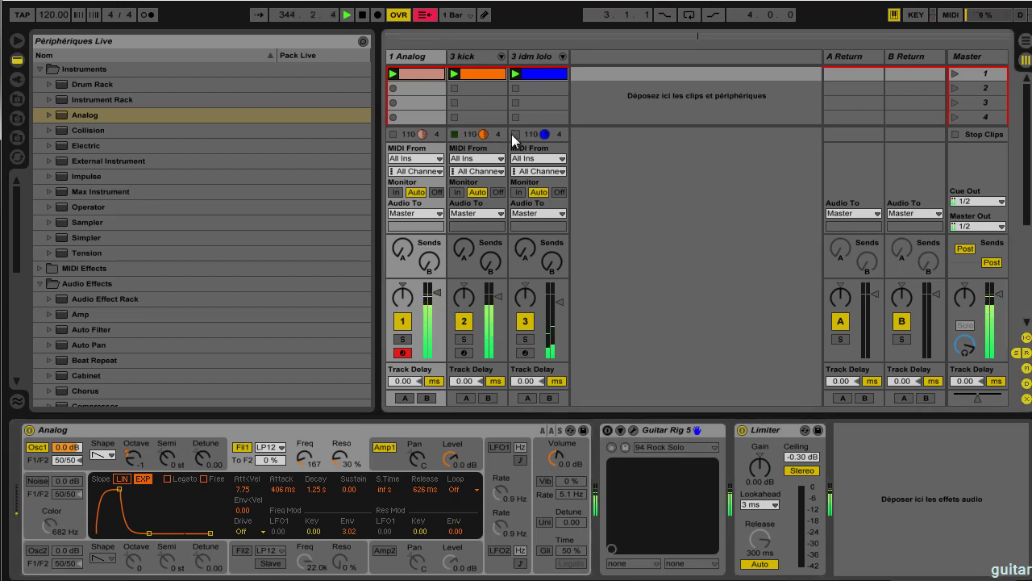
left_click(515, 135)
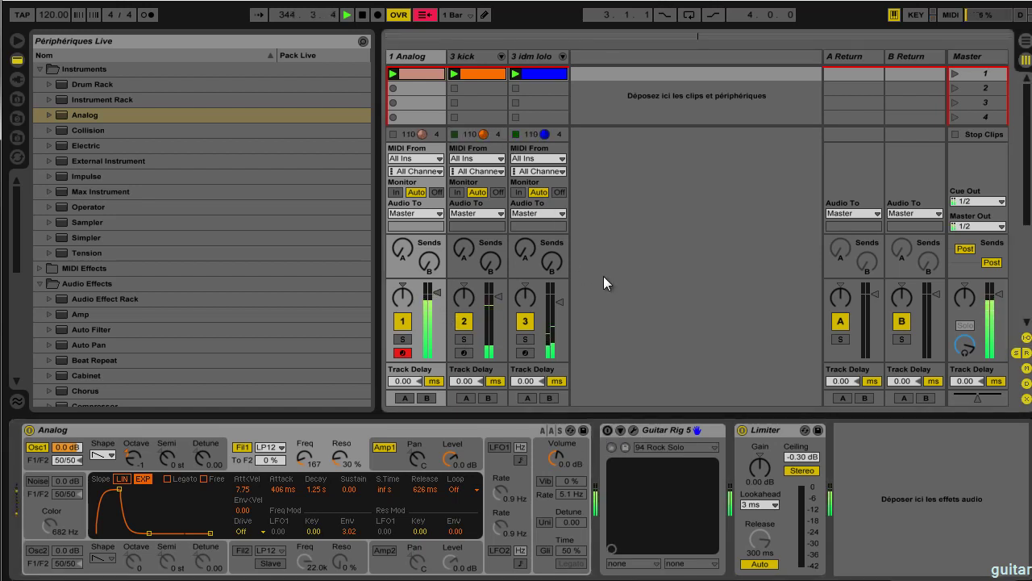
left_click(604, 431)
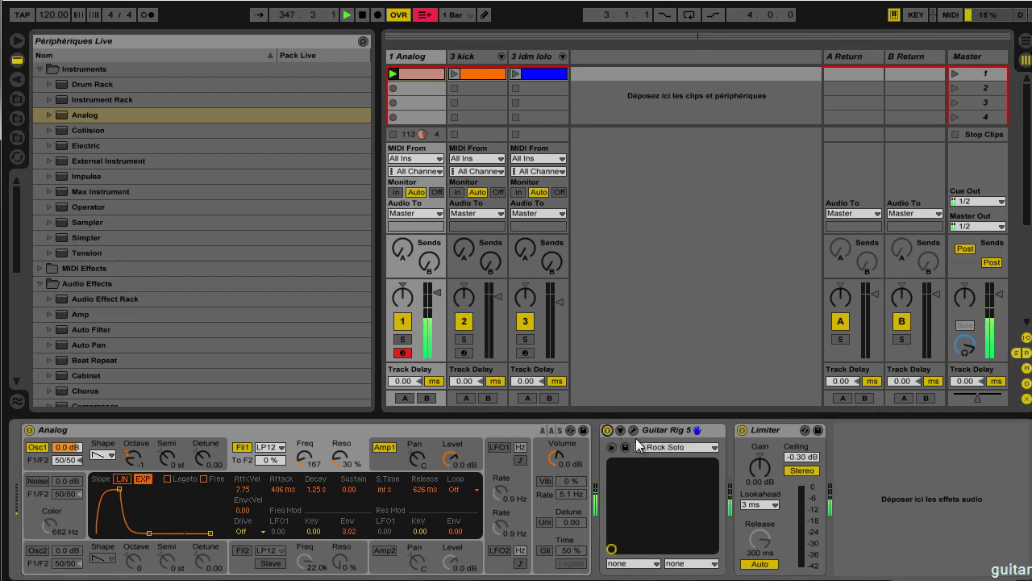
Step: Reopen the Guitar Rig 5 rack and readjust the feedback of the tape delay above the Digital LoFi
left_click(633, 430)
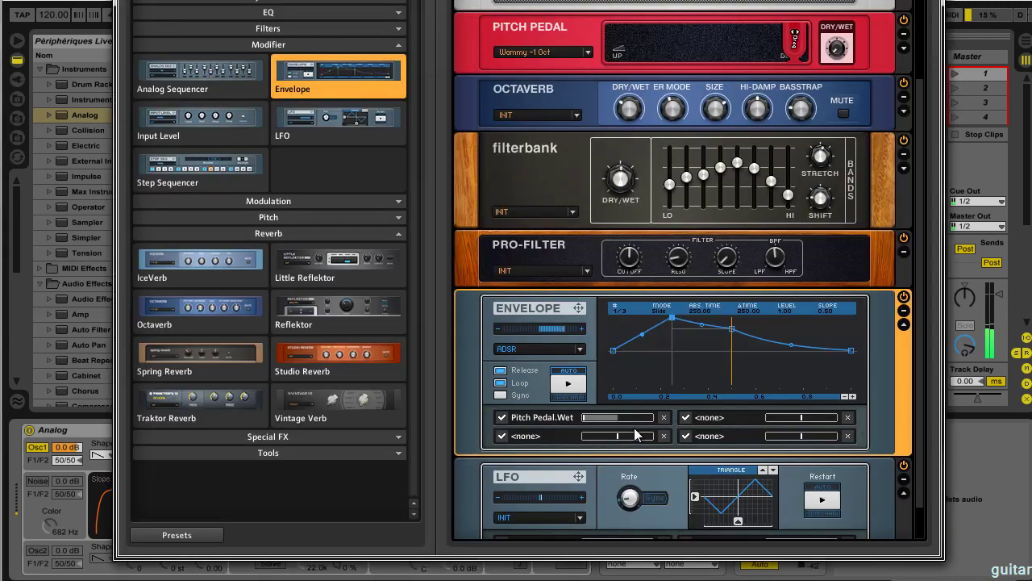
scroll(583, 205, "up", 5)
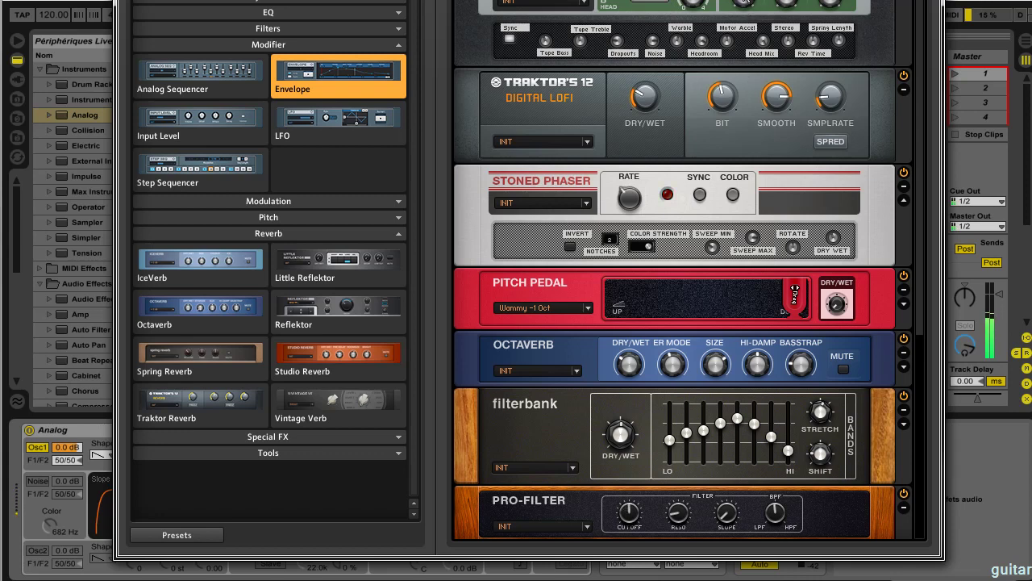
left_click_drag(745, 3, 745, 0)
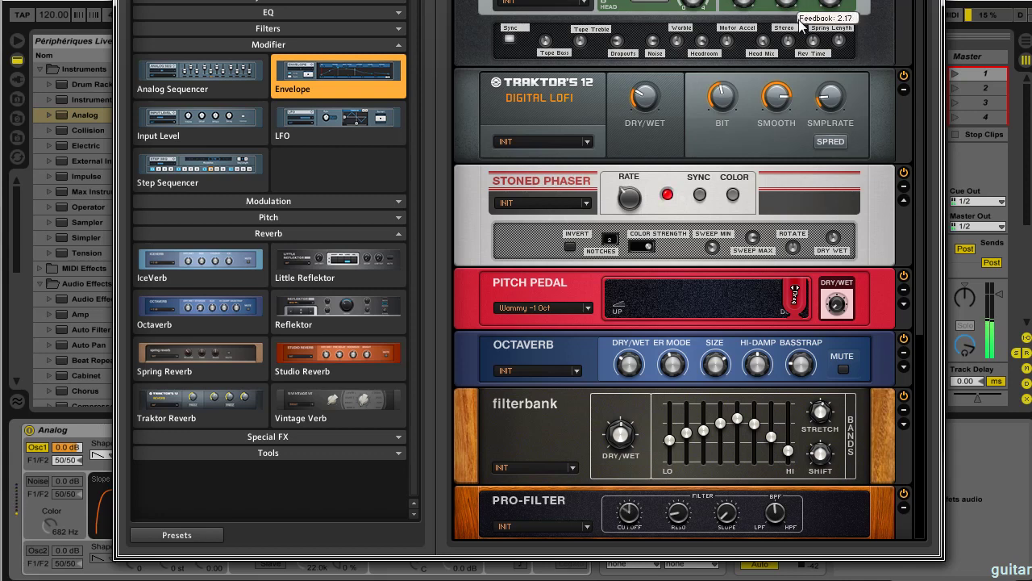
left_click_drag(824, 3, 826, 0)
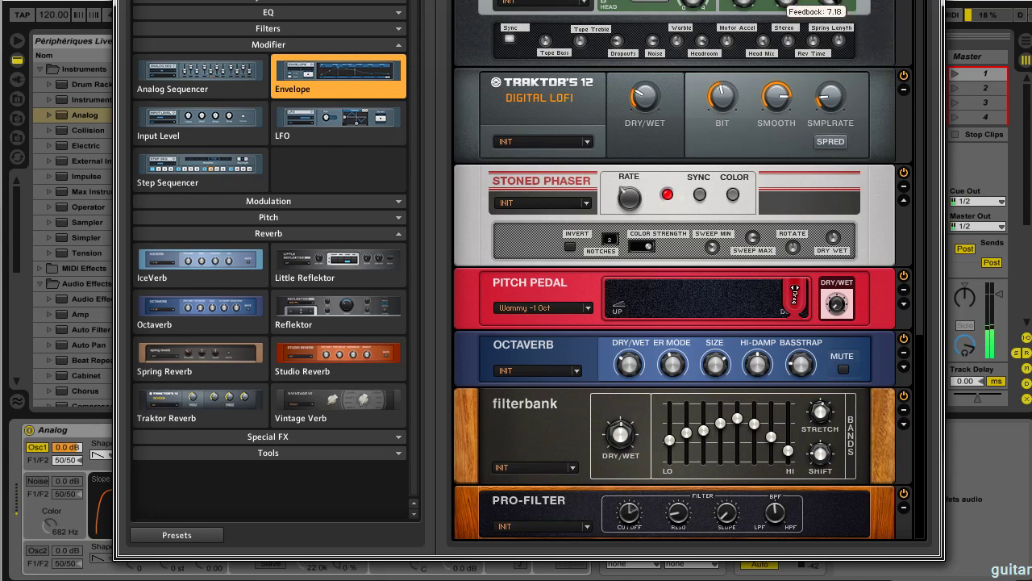
left_click_drag(792, 1, 792, 0)
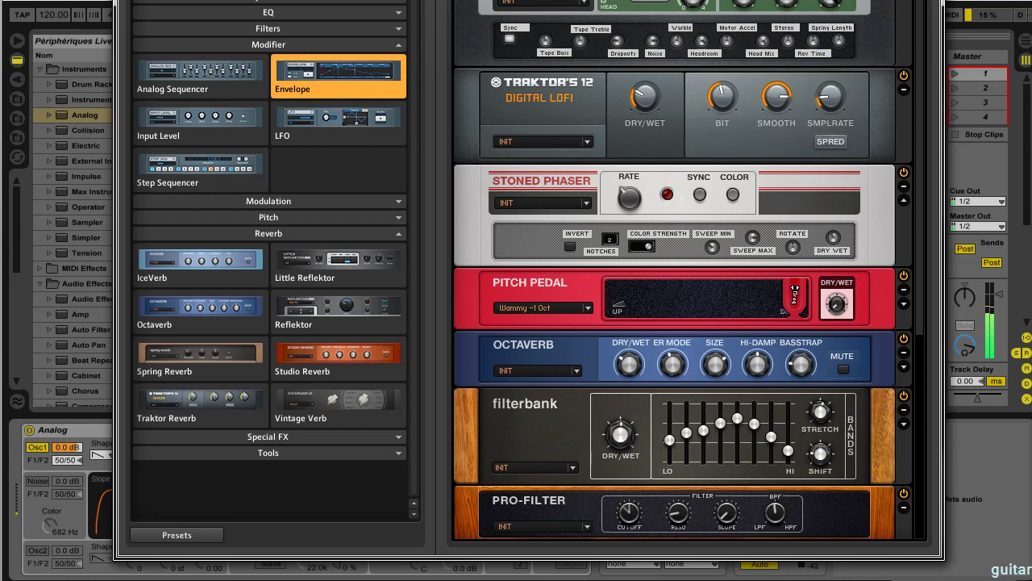
mouse_move(748, 2)
Step: Relaunch scene 1 to play all three clips together and select the Analog track
key("ctrl+alt+p")
left_click(951, 74)
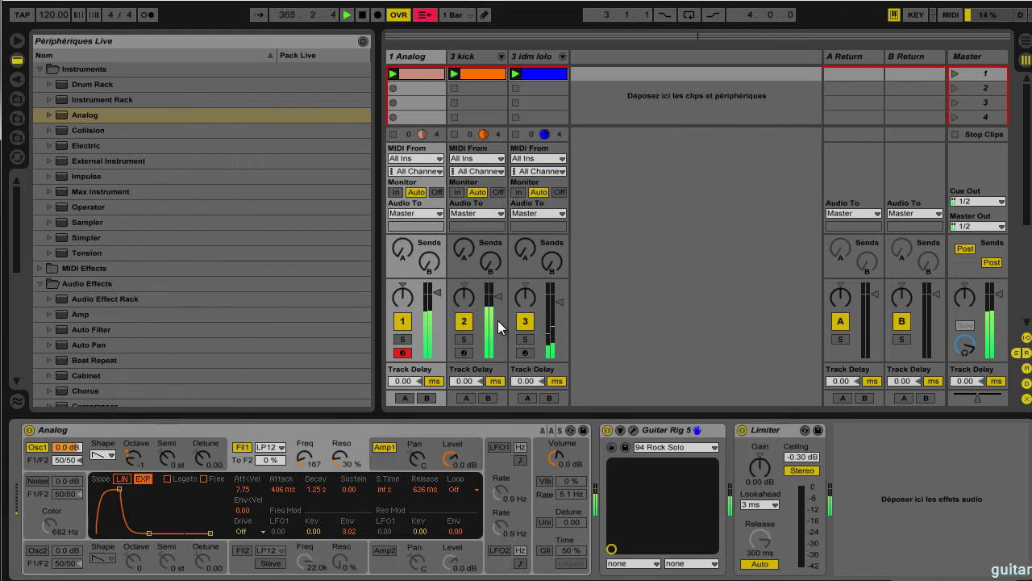
left_click(414, 58)
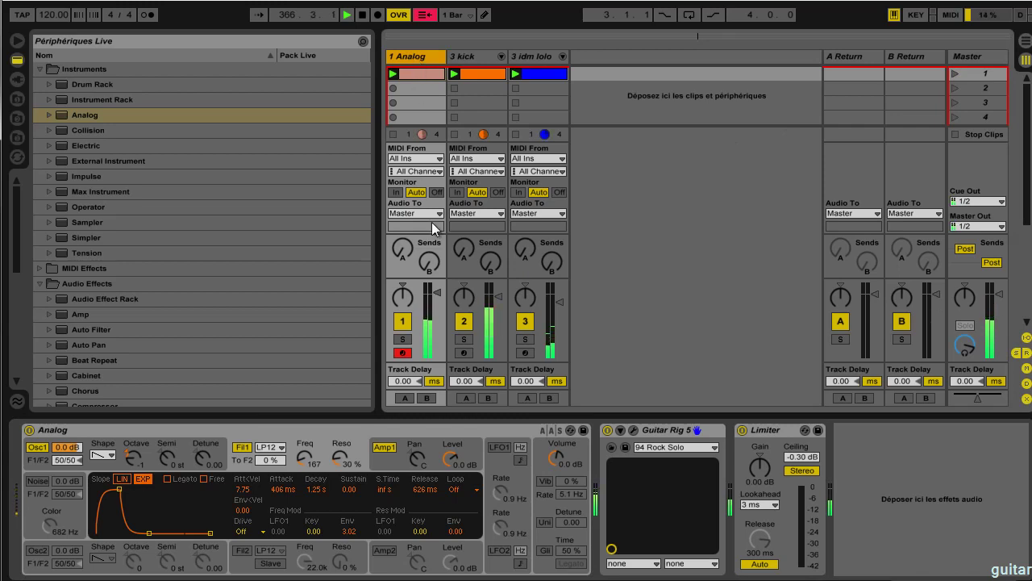
Step: Reopen the Guitar Rig 5 rack, adjust the Pro-Filter's cutoff, and bypass the Filterbank, Octaverb and Envelope
left_click(635, 431)
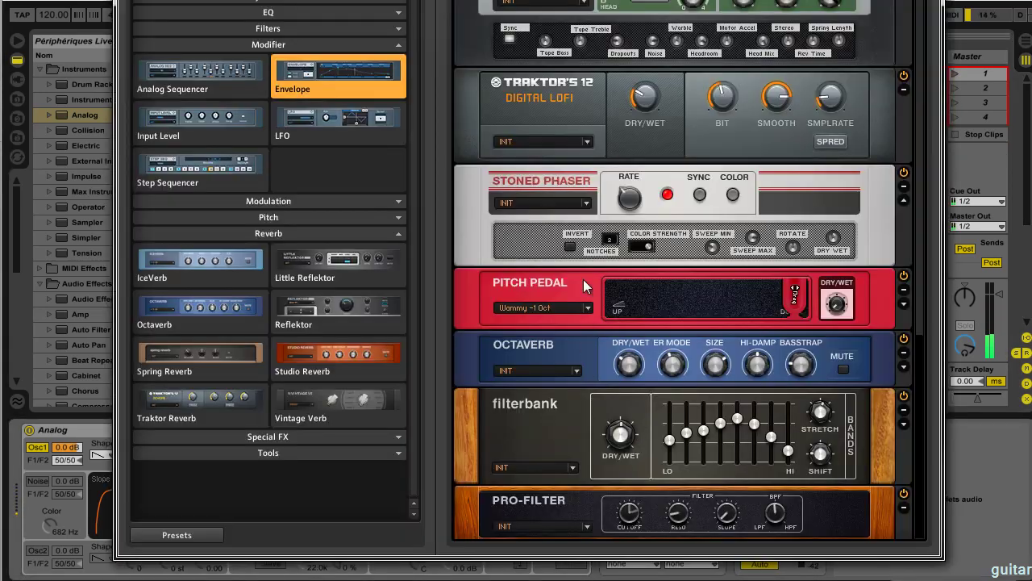
scroll(583, 279, "down", 5)
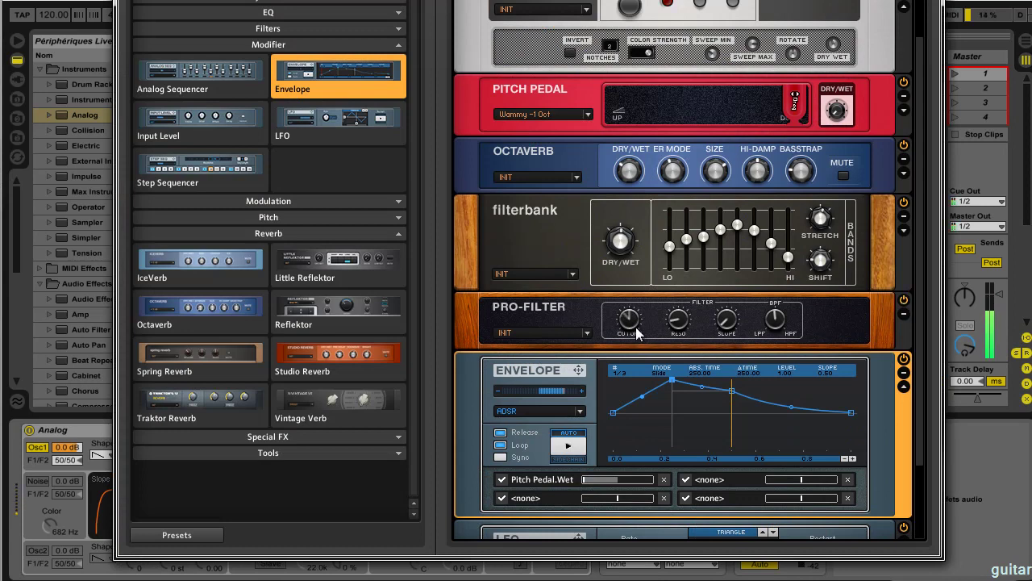
mouse_move(629, 313)
left_click_drag(629, 313, 634, 288)
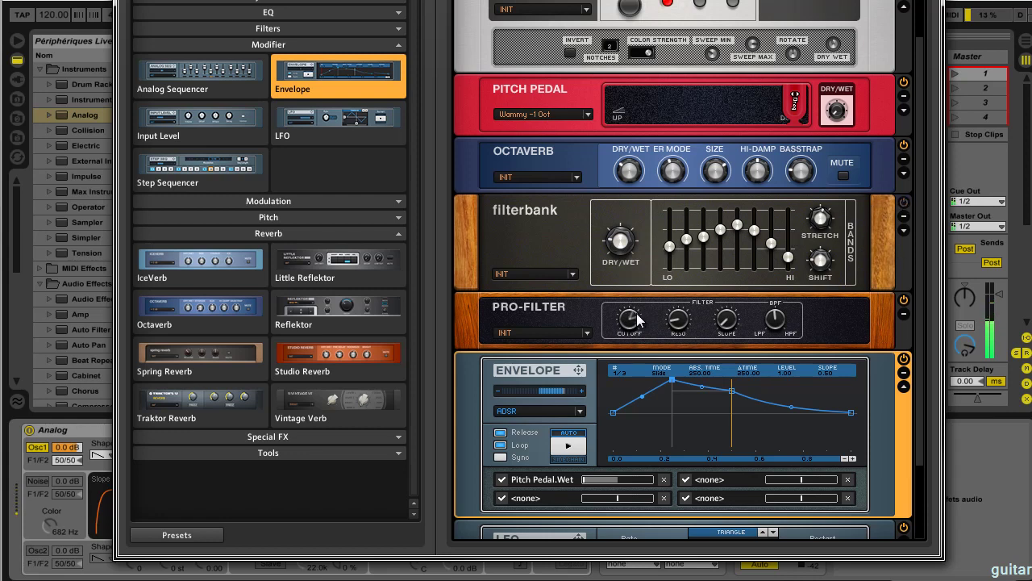
mouse_move(637, 320)
left_mouse_down()
mouse_move(641, 343)
mouse_move(645, 332)
left_mouse_up()
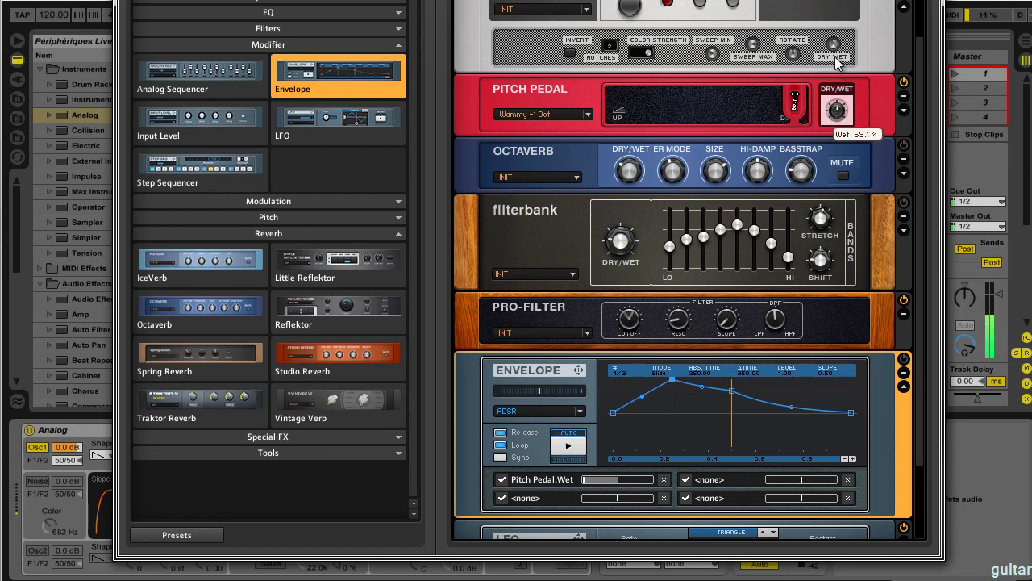
Step: Try the Pitch Pedal at 71% and with its Detune Deep preset, moving the pedal toward the middle
left_click_drag(784, 95, 724, 92)
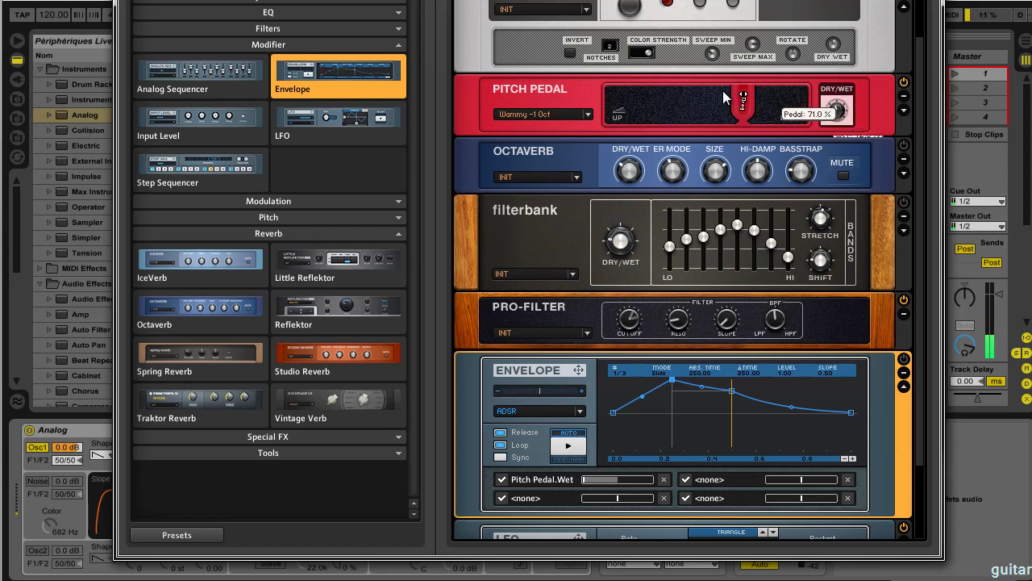
left_click(577, 116)
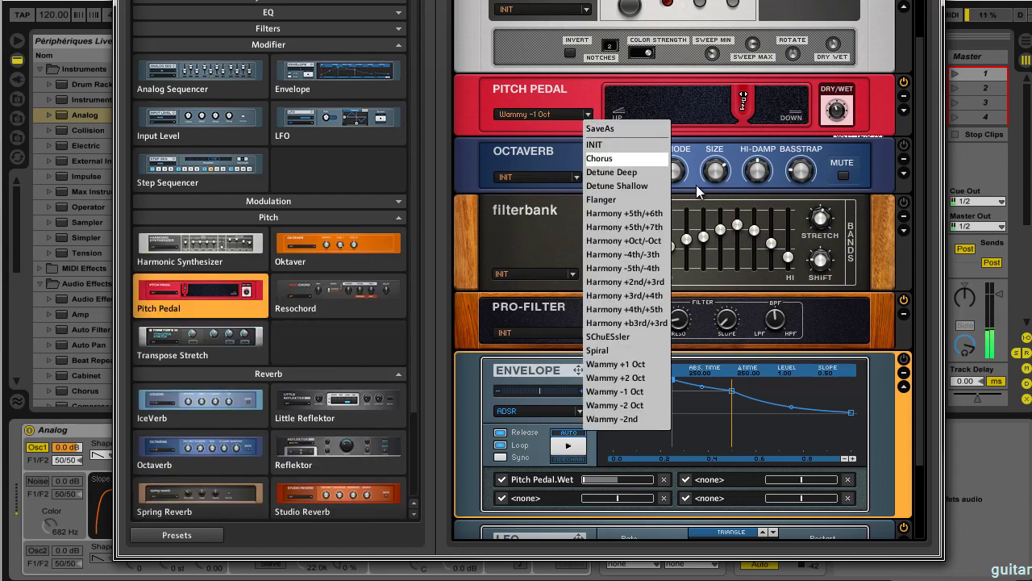
left_click(659, 172)
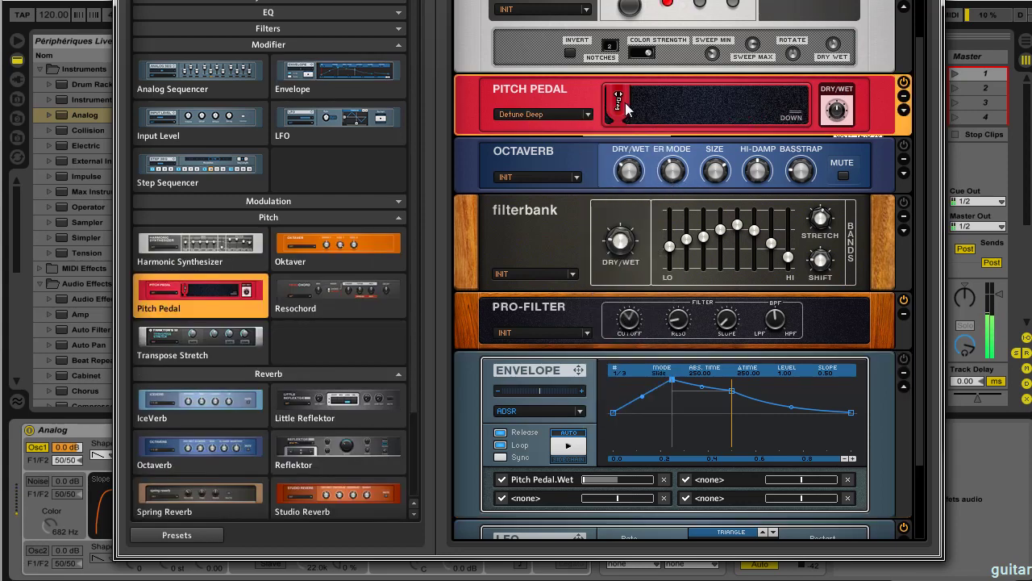
left_click_drag(624, 105, 718, 110)
Step: Load the Pitch Pedal's Wammy -1 Oct preset and move the pedal to just before the middle of its range
left_click(588, 114)
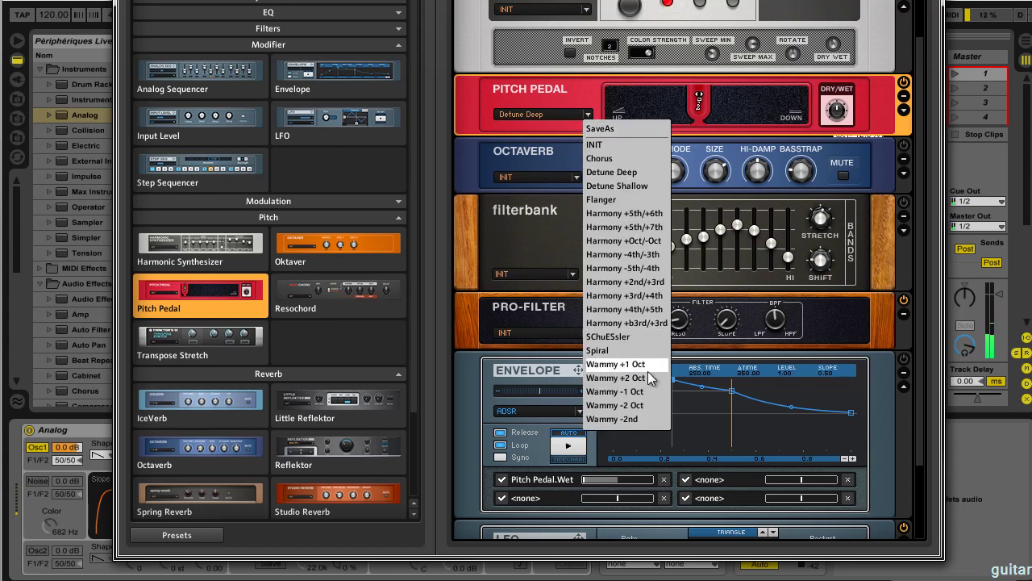
left_click(648, 392)
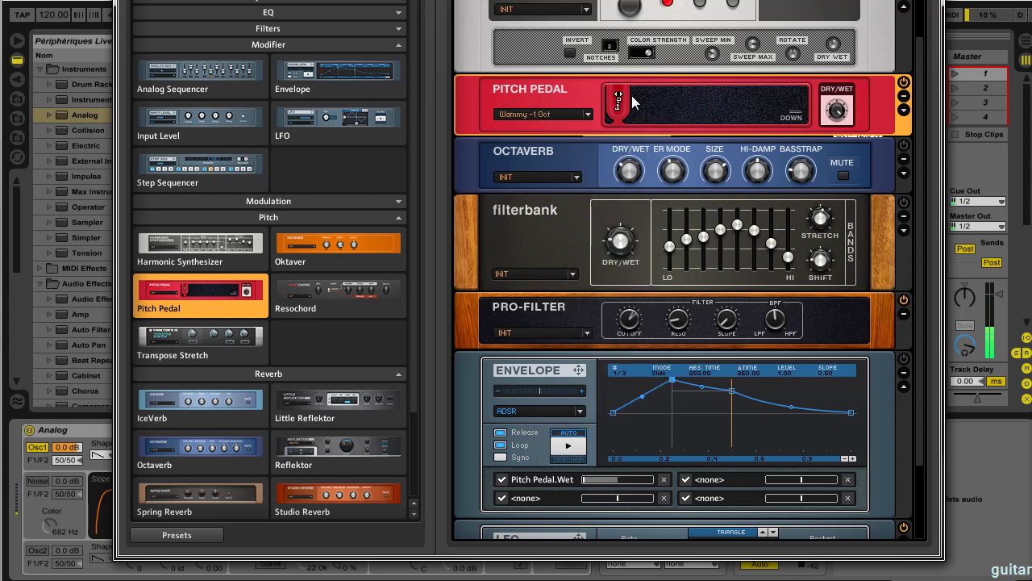
left_click_drag(633, 103, 717, 115)
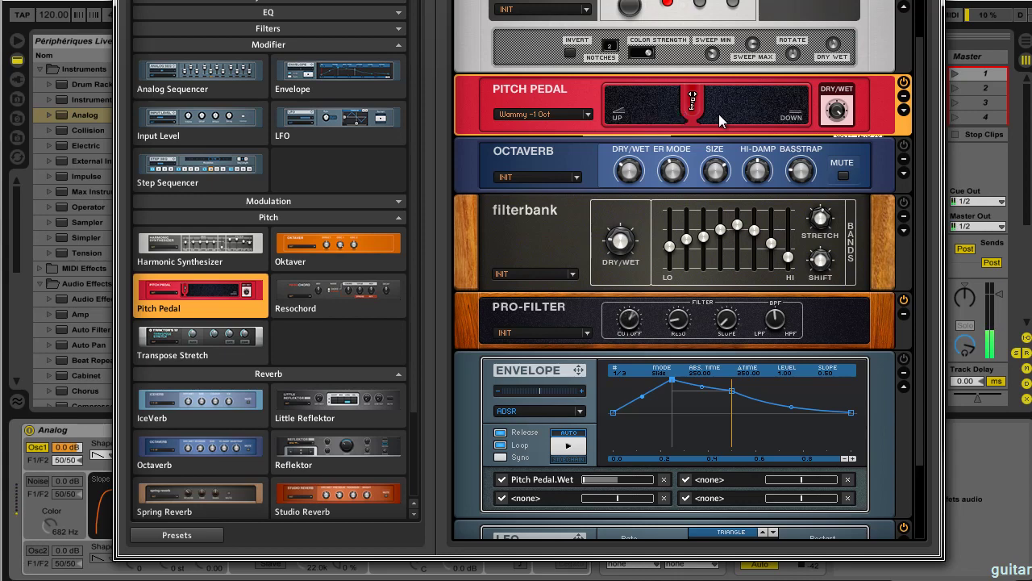
Step: Hide the Guitar Rig 5 window and stop the idm lolo and kick clips so only the Analog clip plays
key("ctrl+alt+p")
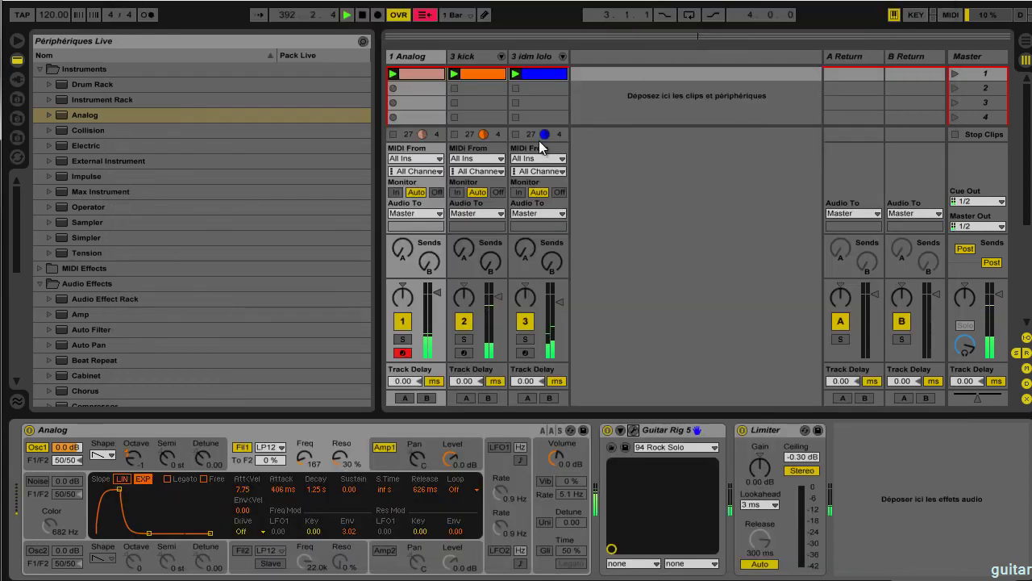
left_click(517, 133)
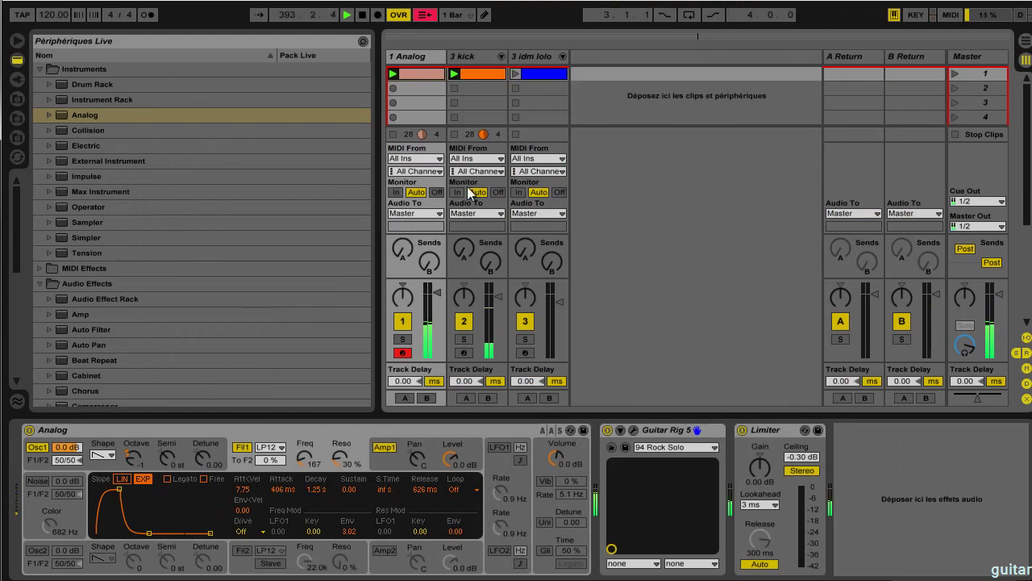
left_click(451, 136)
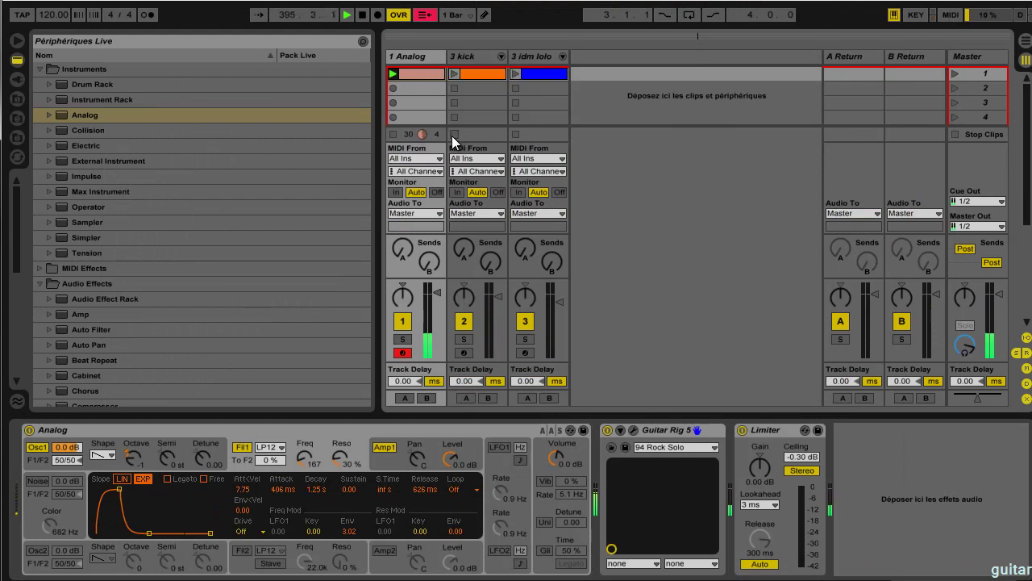
Step: Open and relaunch the kick clip, turn off note folding, and add a short D#3 note at about 1.1.3
double_click(482, 74)
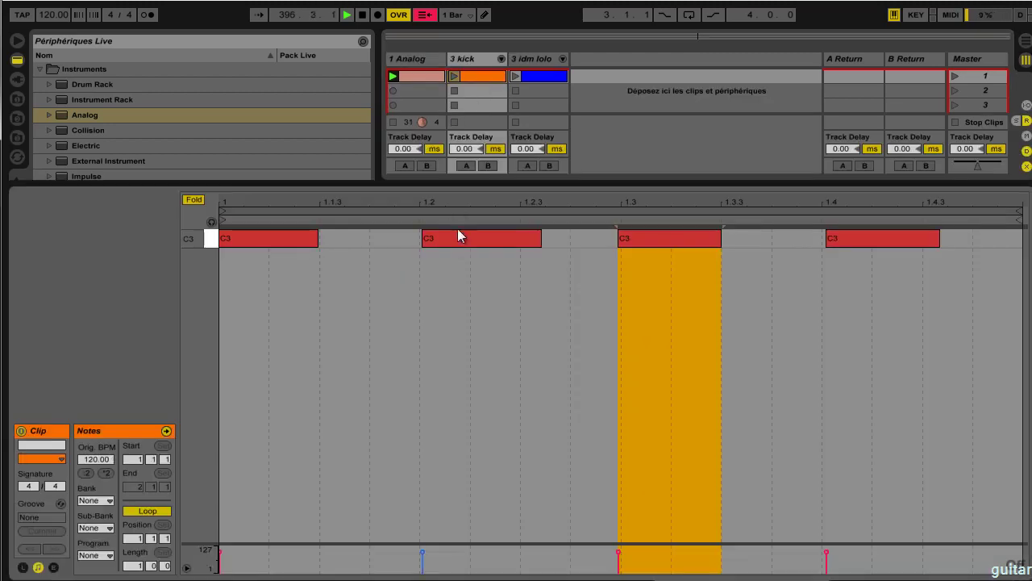
left_click(454, 76)
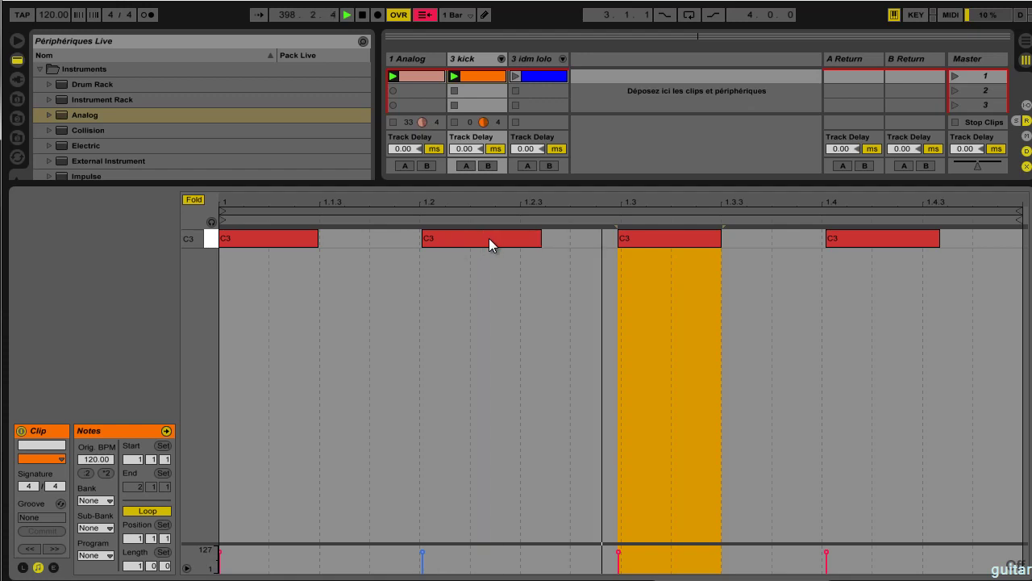
left_click(195, 199)
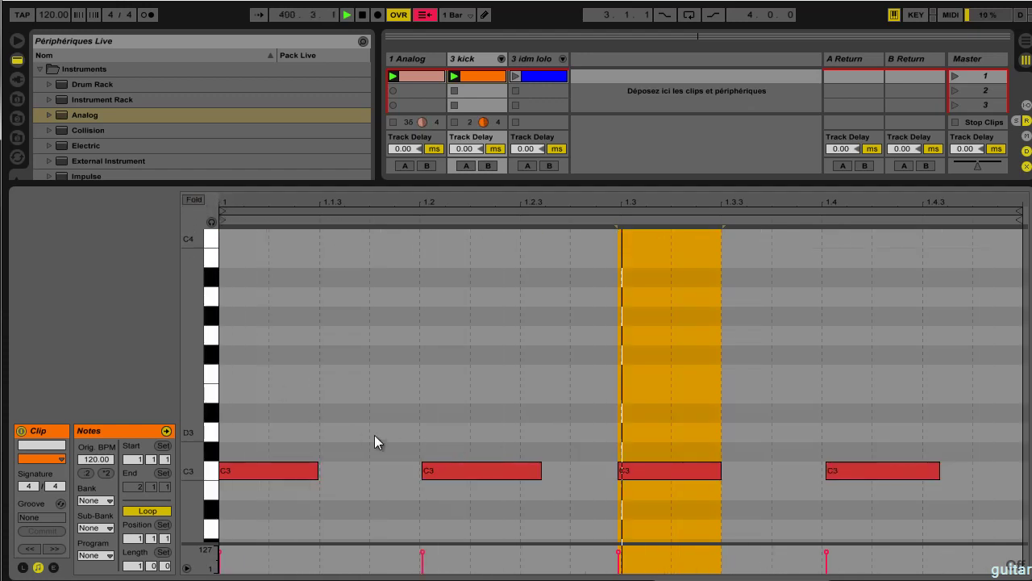
double_click(334, 416)
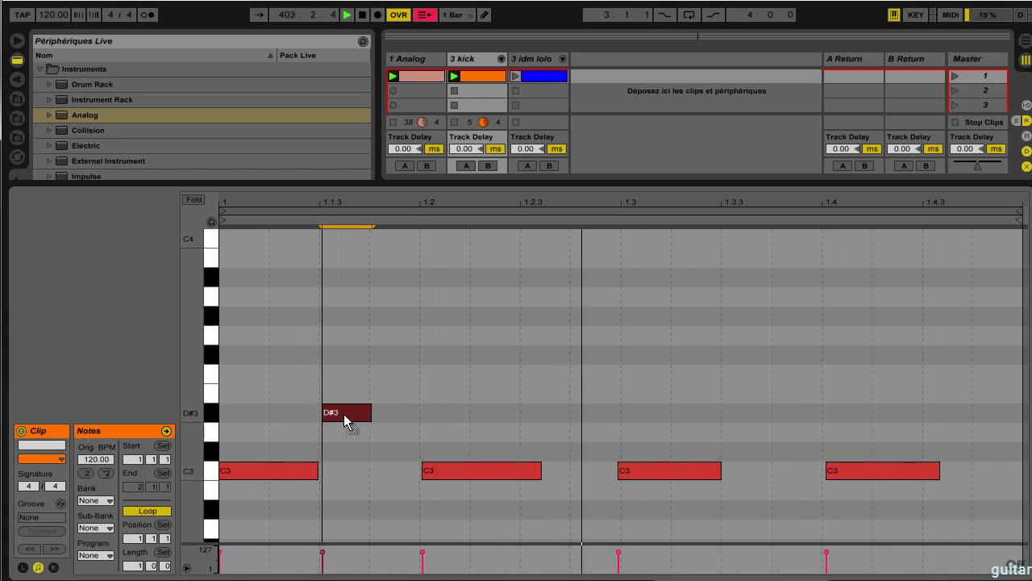
Step: Open and launch the idm lolo clip and switch its note grid off
left_click(546, 75)
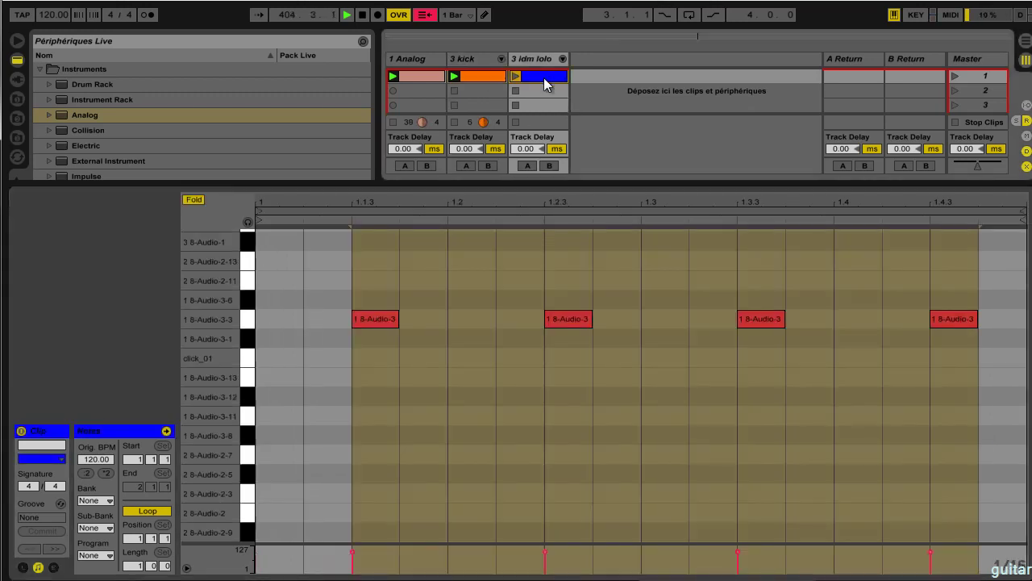
left_click(515, 79)
right_click(488, 301)
left_click(507, 498)
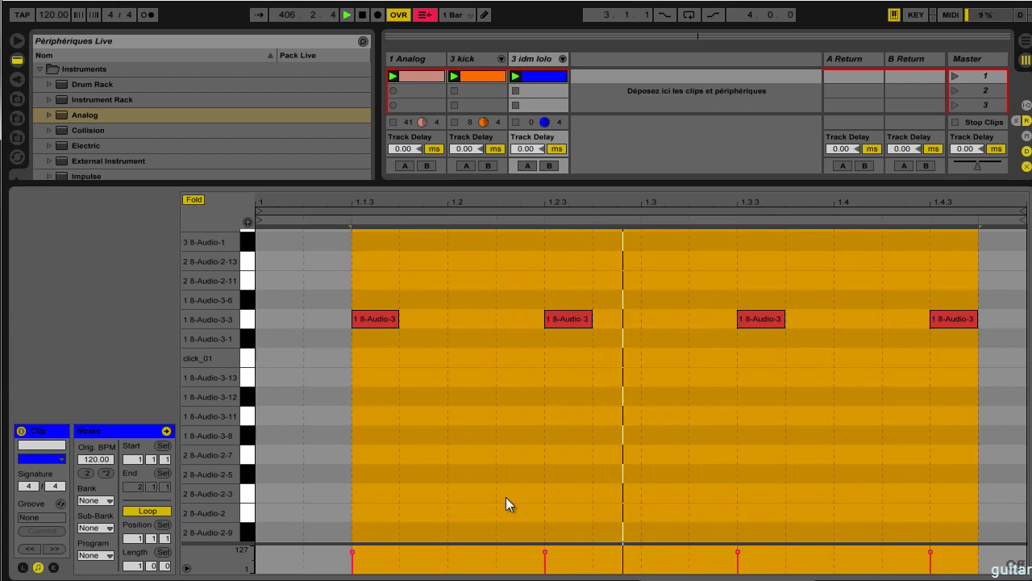
Step: Nudge the second and fourth percussion notes slightly later and the first one slightly earlier, off the grid
left_click(559, 319)
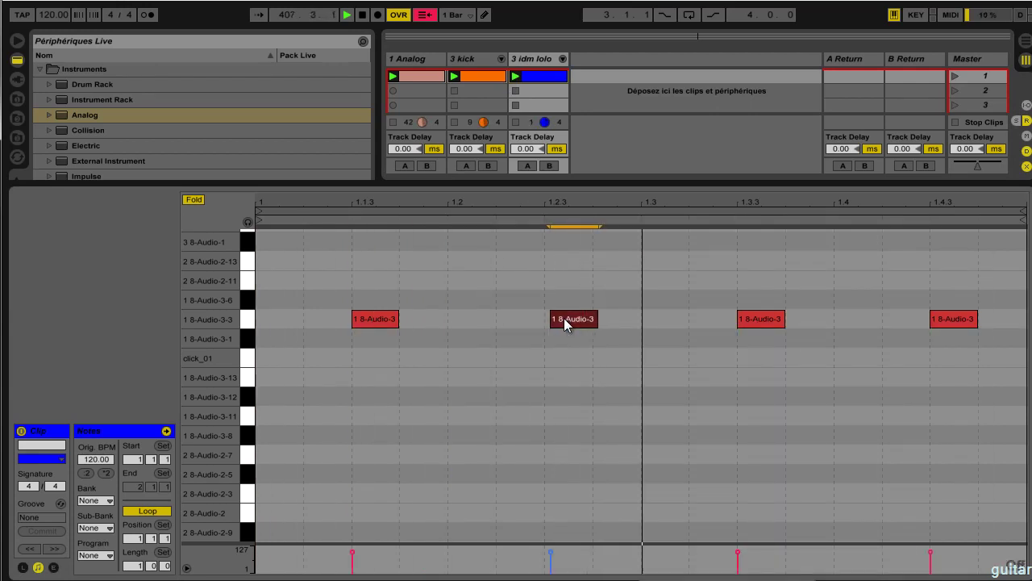
left_click_drag(935, 319, 945, 321)
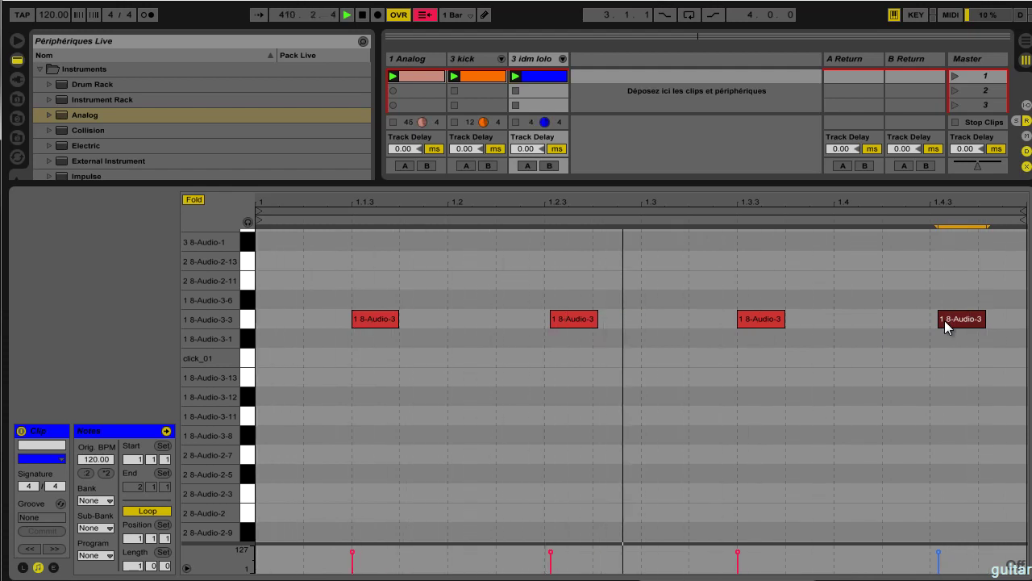
left_click_drag(393, 324, 387, 325)
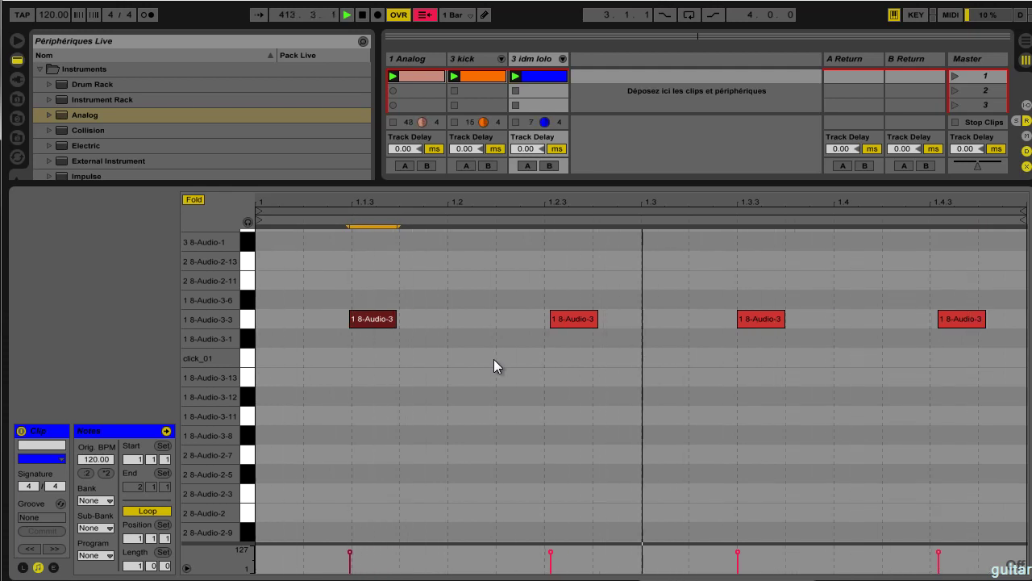
Step: Reopen the Analog track's Guitar Rig 5 rack and set the Pitch Pedal to about 39.7%
left_click(420, 59)
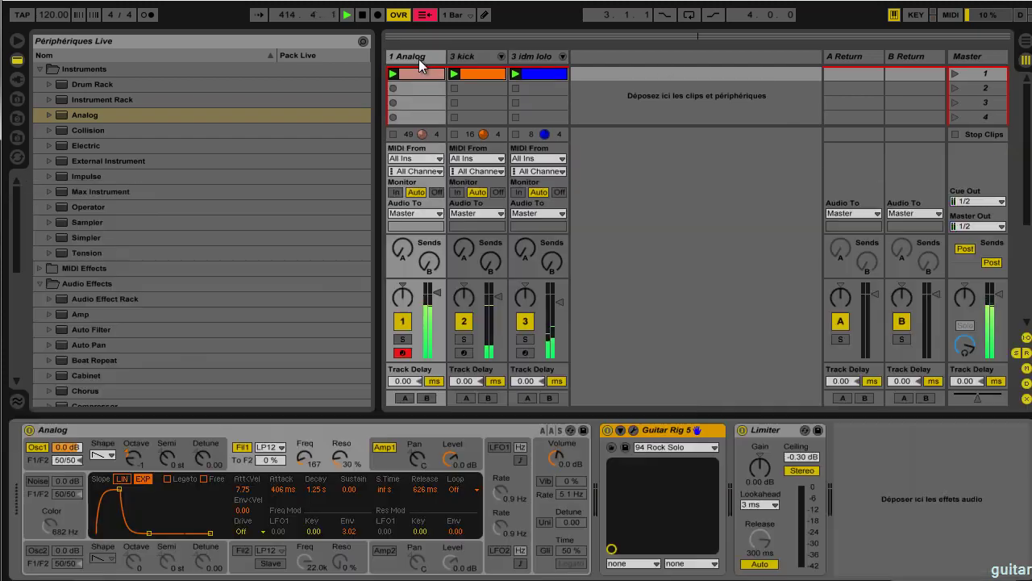
left_click(633, 430)
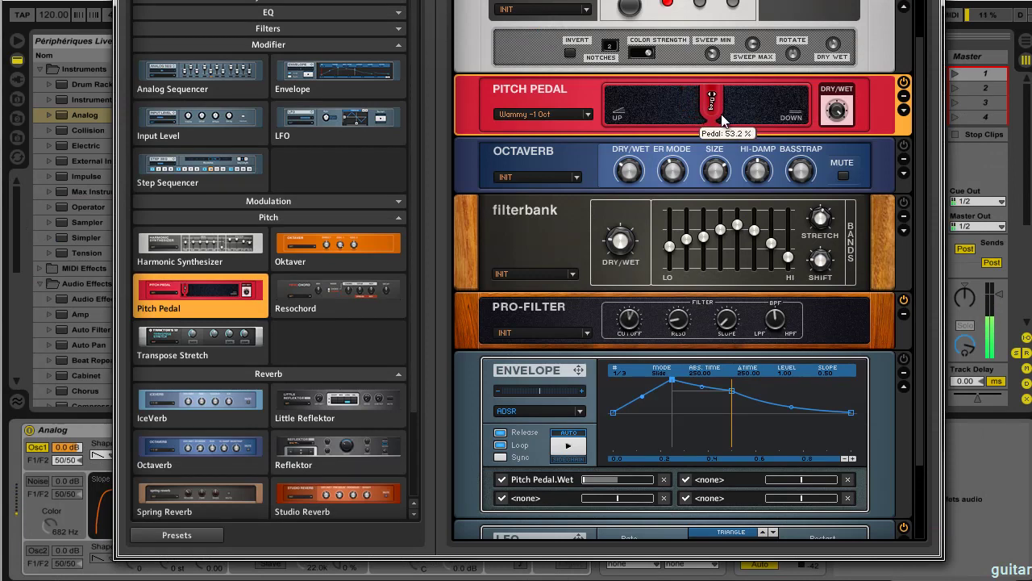
left_click_drag(722, 115, 713, 115)
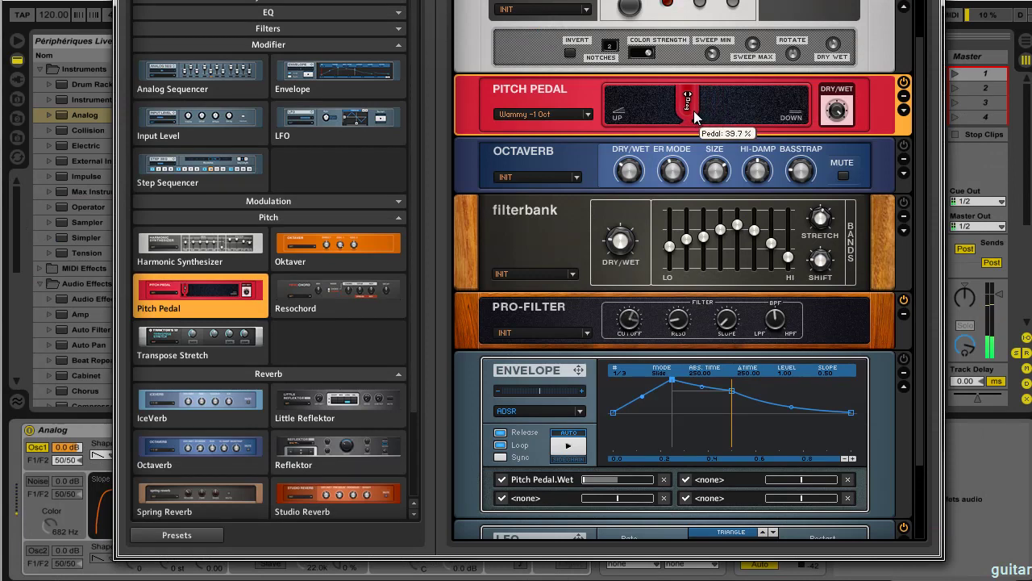
Step: Adjust the Stoned Phaser's rate, color strength and sweep range, and set its wet level to 71.3%
scroll(692, 110, "up", 3)
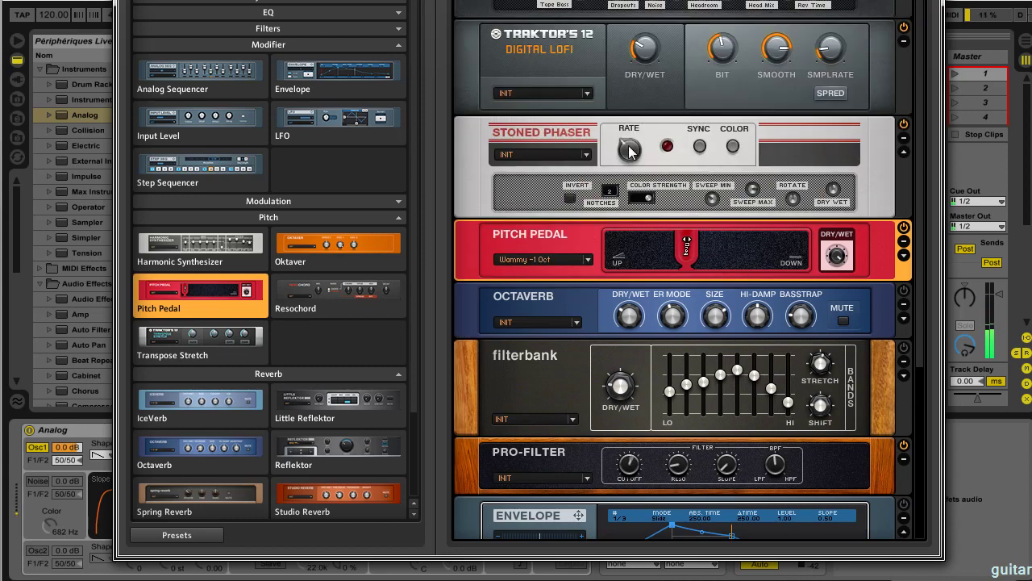
mouse_move(631, 151)
left_mouse_down()
mouse_move(633, 166)
mouse_move(644, 153)
left_mouse_up()
left_click(641, 198)
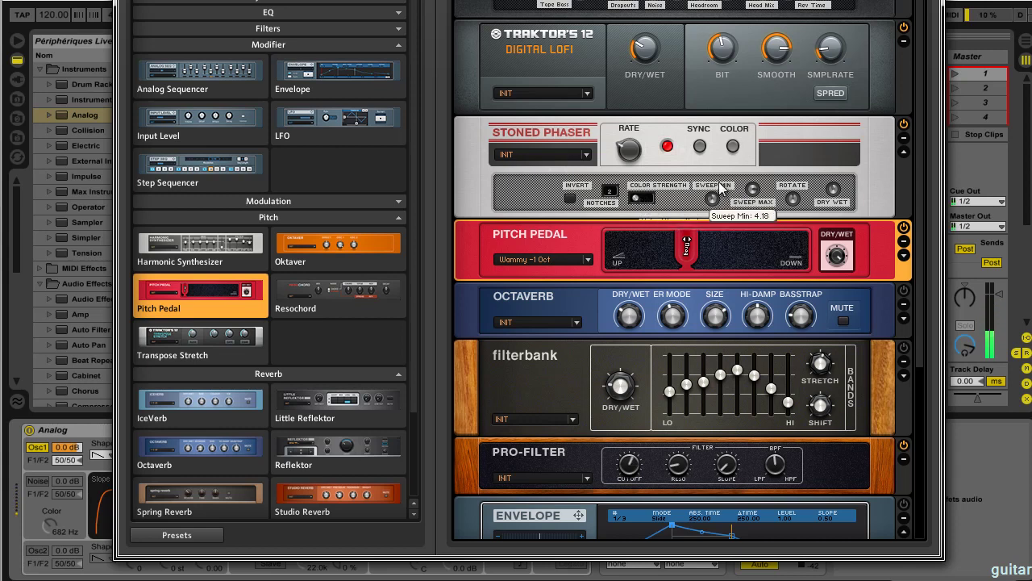
left_click_drag(756, 189, 715, 214)
left_click_drag(834, 191, 833, 155)
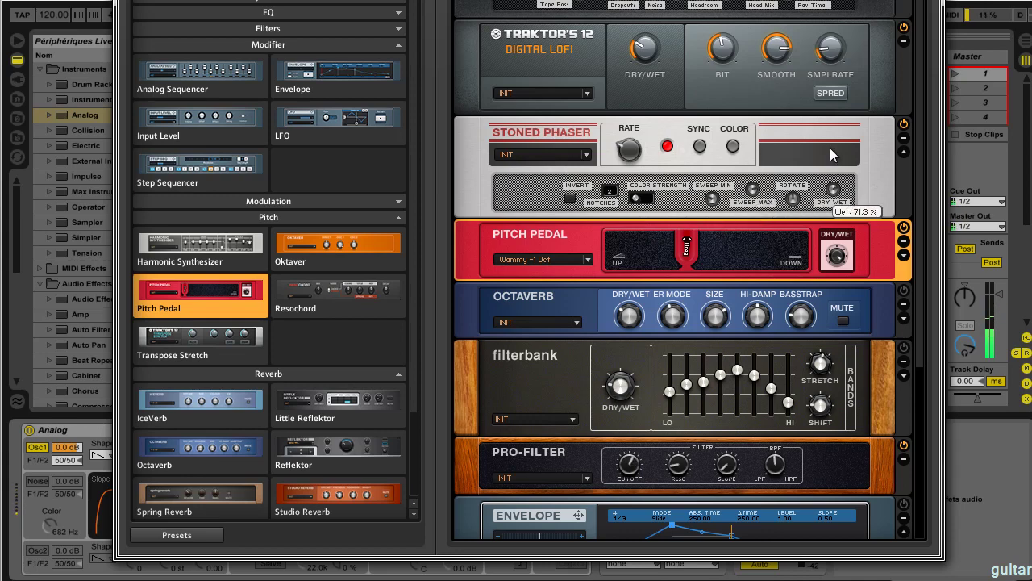
Step: Adjust the Digital LoFi's sample rate, set its bit crush to 82 and its dry/wet to about 24, and hide the rack
scroll(631, 101, "up", 2)
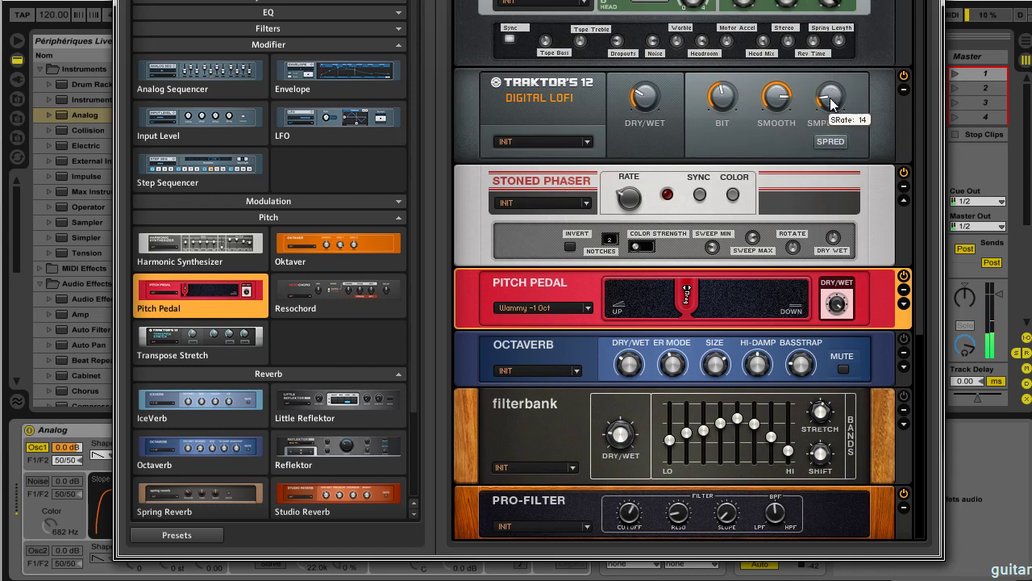
left_click_drag(830, 98, 831, 101)
left_click_drag(722, 100, 732, 63)
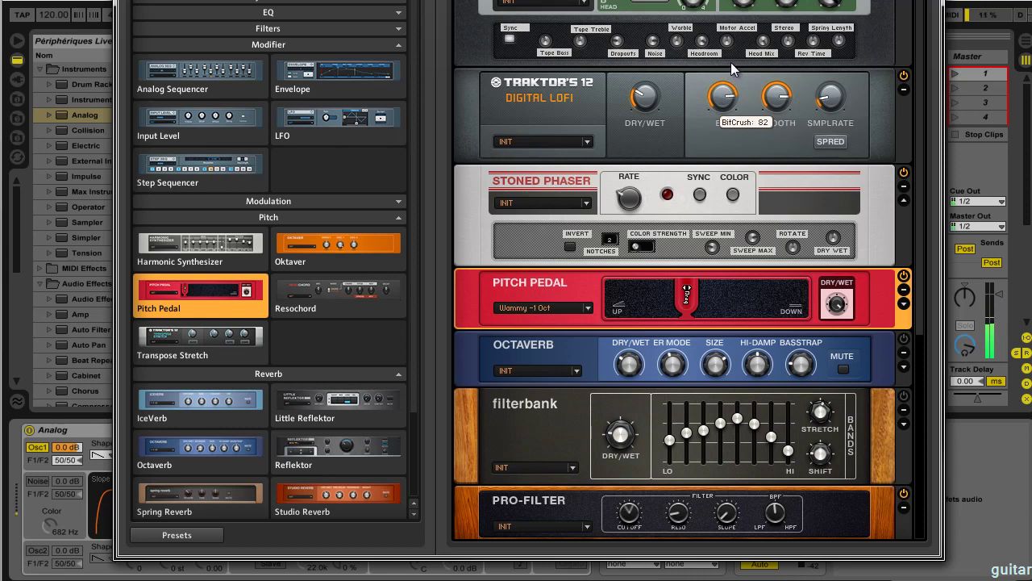
left_click_drag(645, 97, 652, 59)
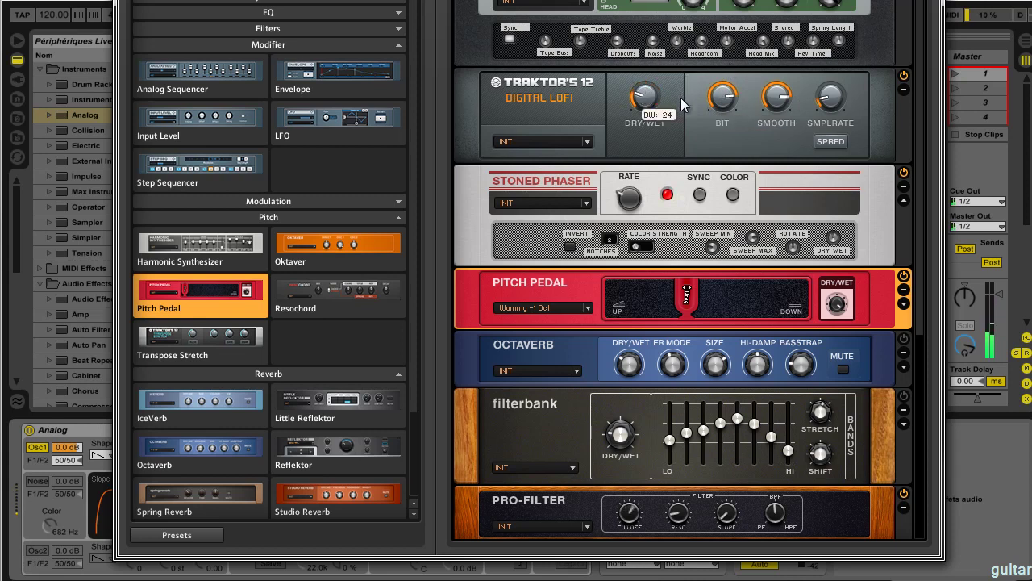
left_click_drag(683, 109, 680, 105)
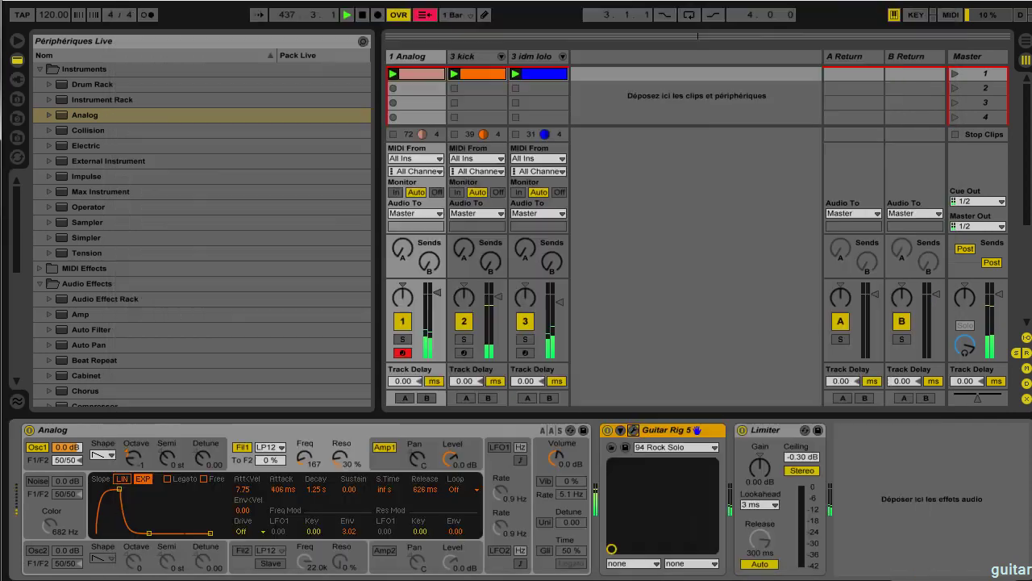
Step: Open the Analog clip, switch its note grid off, and shift the second and third chords slightly later
double_click(436, 75)
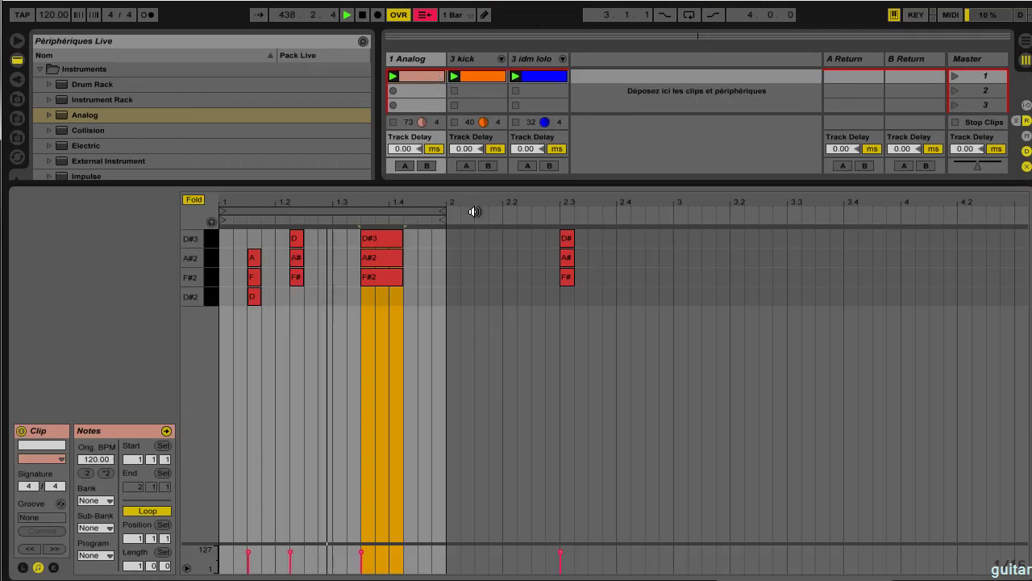
left_click_drag(428, 276, 394, 242)
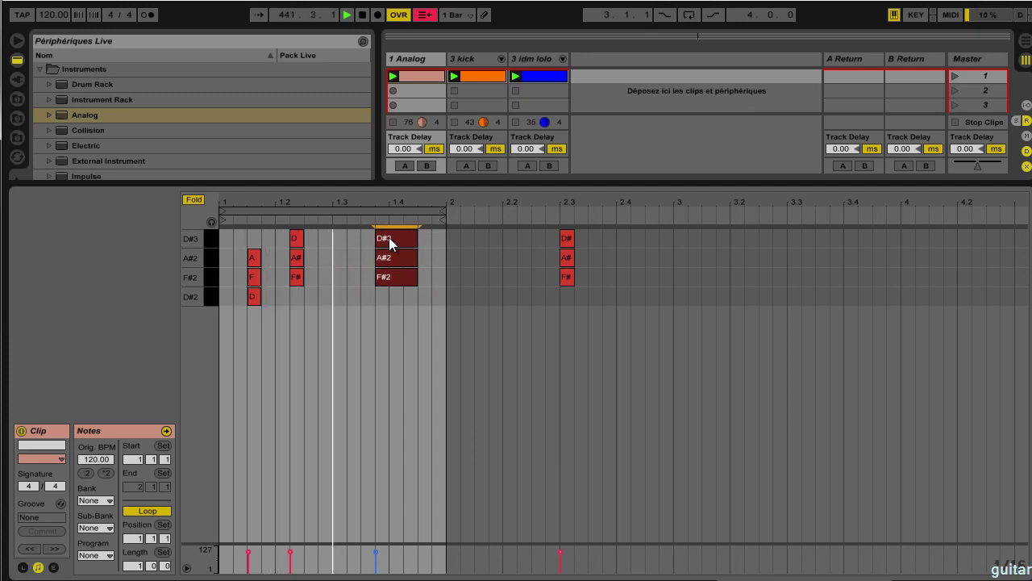
left_click_drag(389, 240, 373, 240)
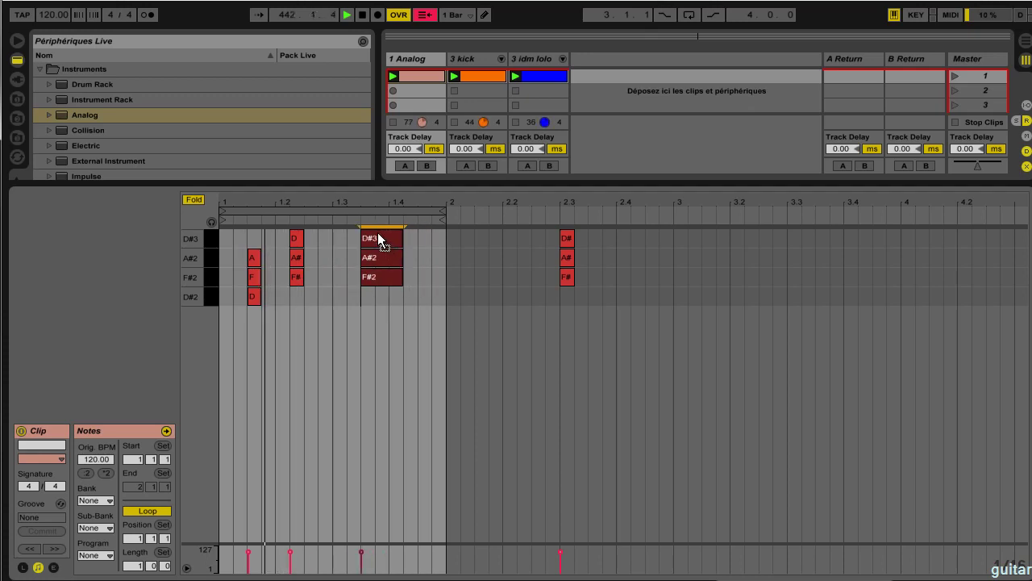
left_click(321, 250)
right_click(309, 249)
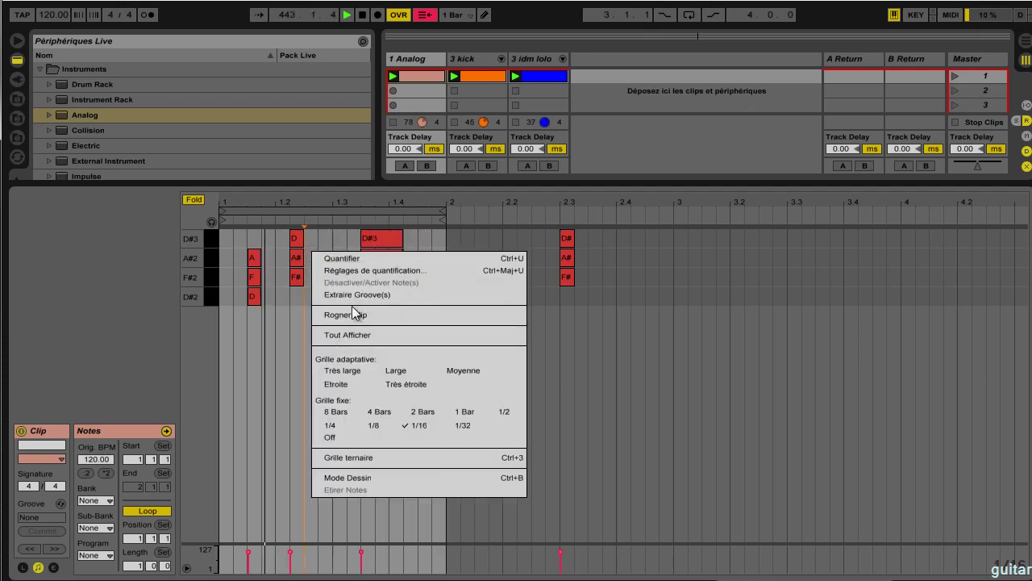
left_click(334, 442)
left_click_drag(309, 264, 388, 278)
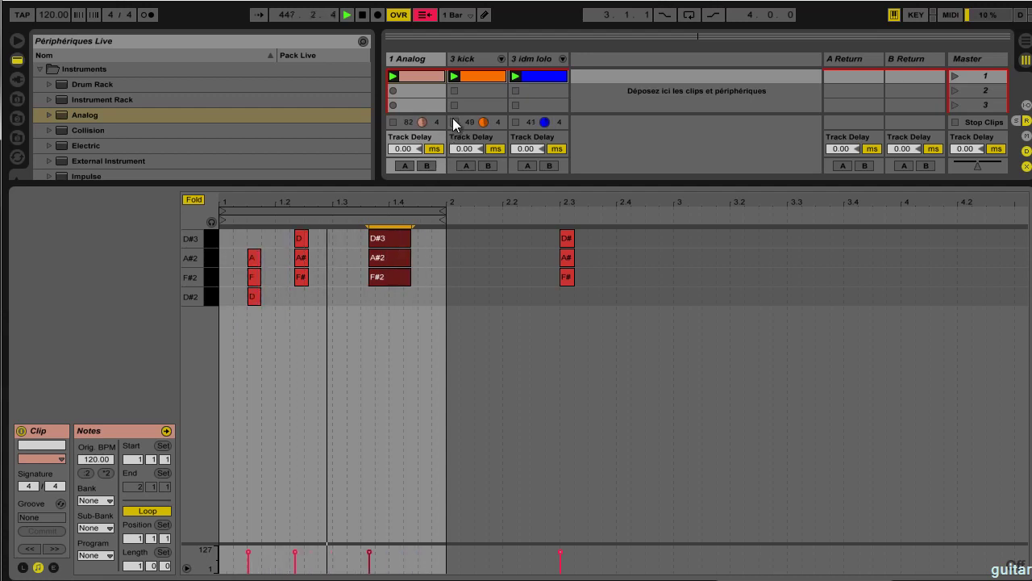
Step: Stop the idm lolo and kick clips and reopen the Analog track's Guitar Rig 5 rack
left_click(510, 121)
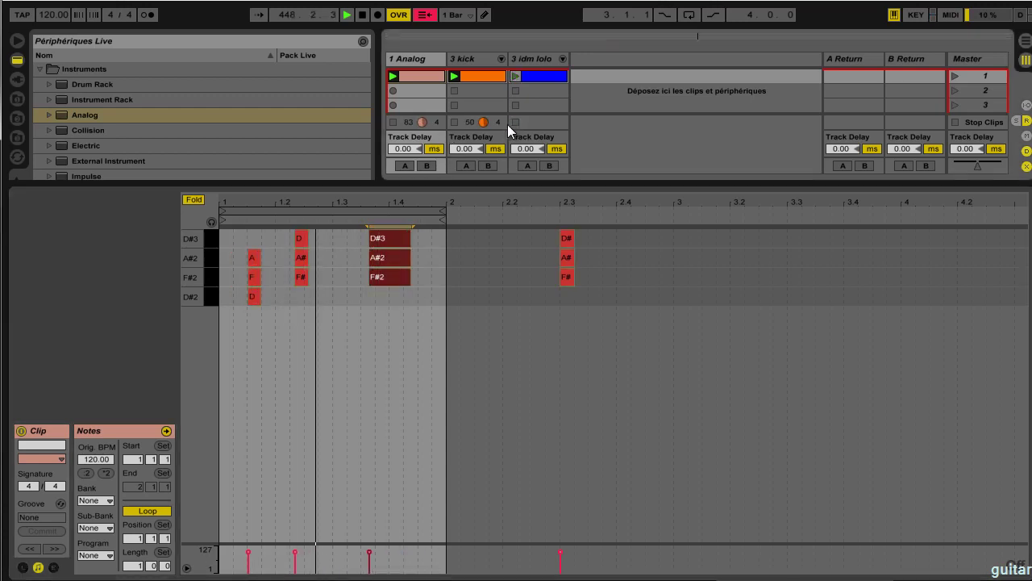
left_click(414, 59)
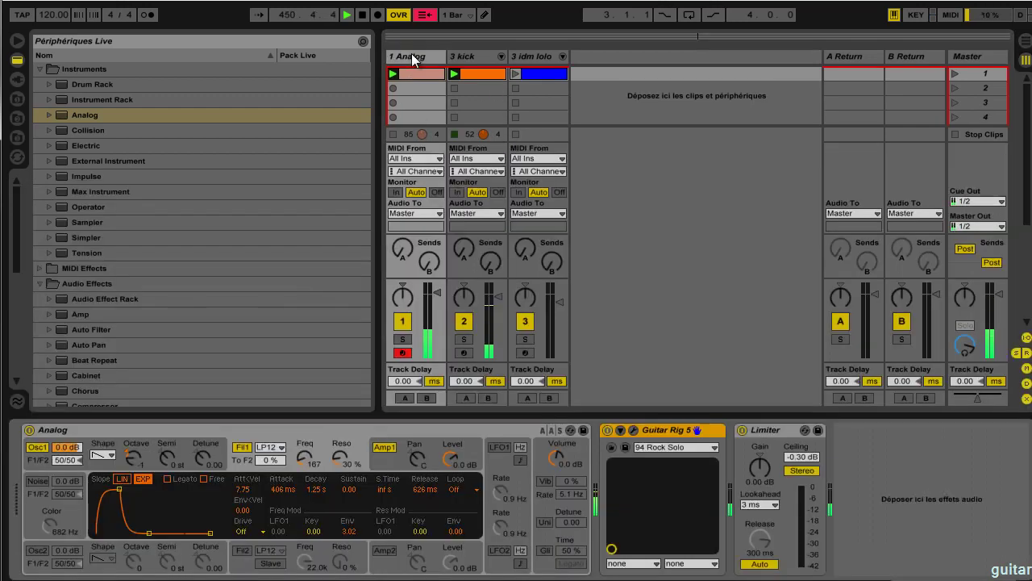
left_click(633, 429)
Step: Raise the Pro-Filter's cutoff, try its mode at 65% BPF / 35% HPF, and turn the mode back down
scroll(677, 256, "down", 4)
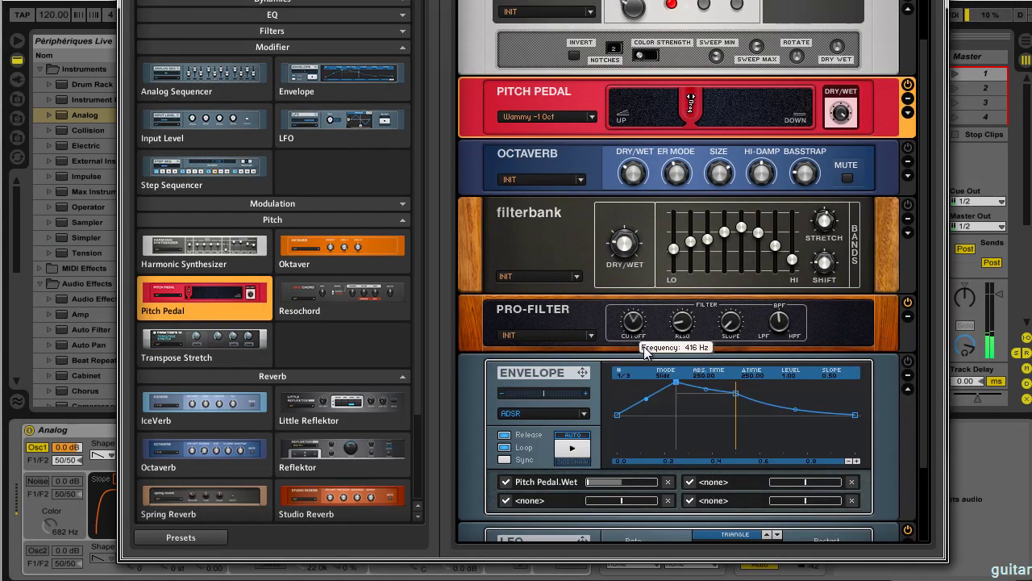
left_click_drag(651, 358, 661, 316)
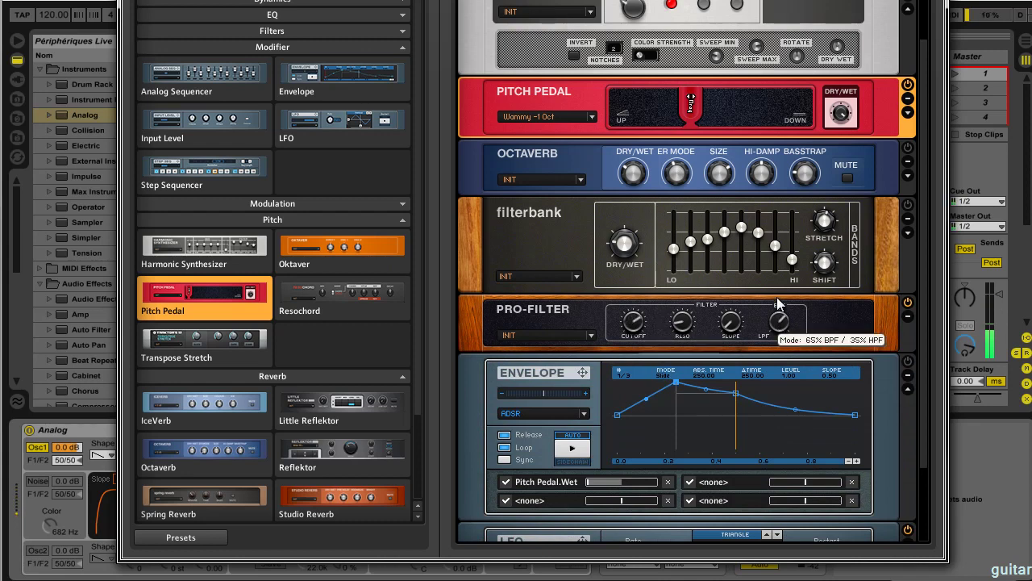
left_click_drag(778, 297, 773, 319)
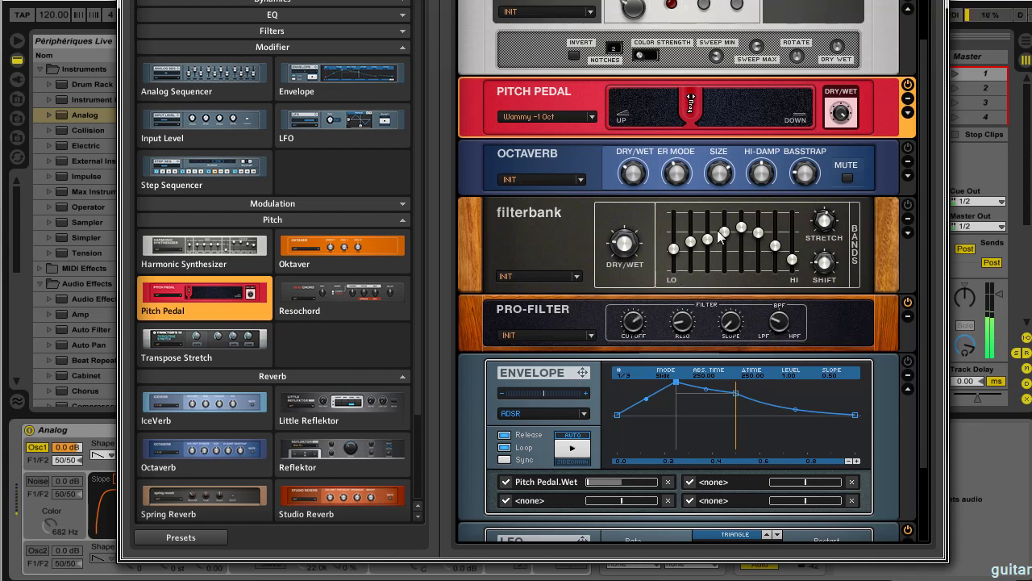
Step: Move the Guitar Rig 5 window aside to uncover the Master track and stop all clips
left_click_drag(710, 5, 636, 1)
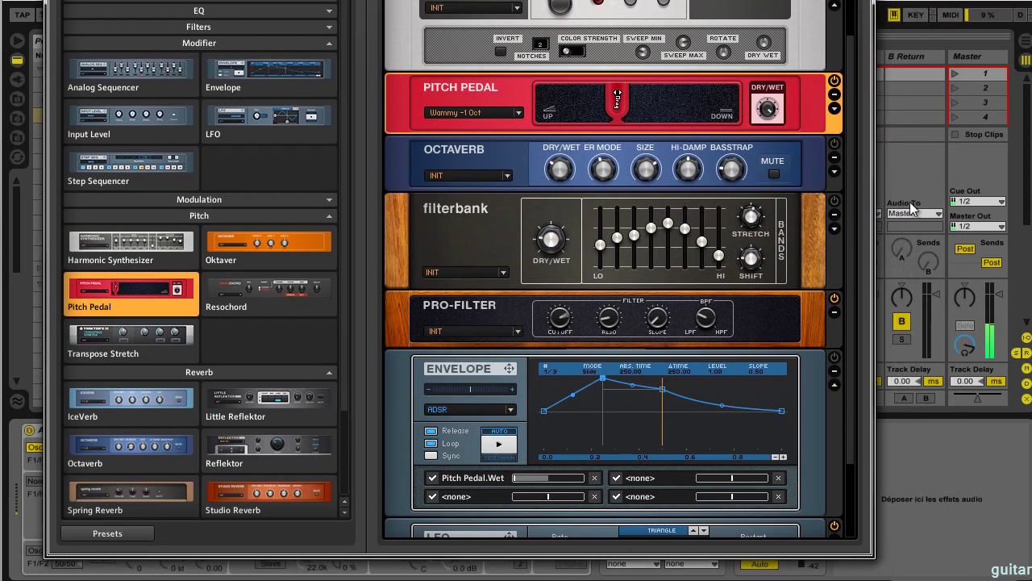
left_click(957, 133)
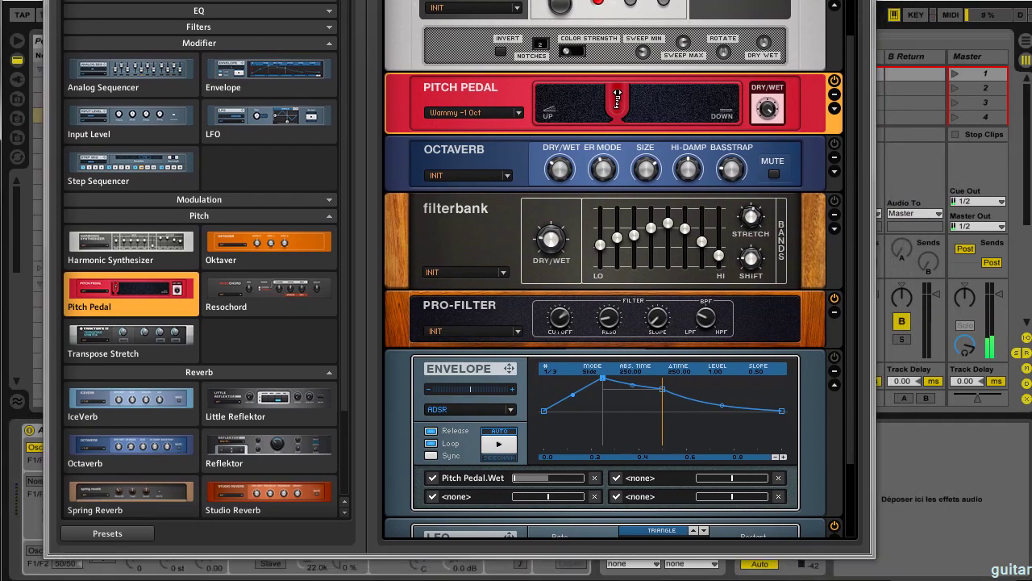